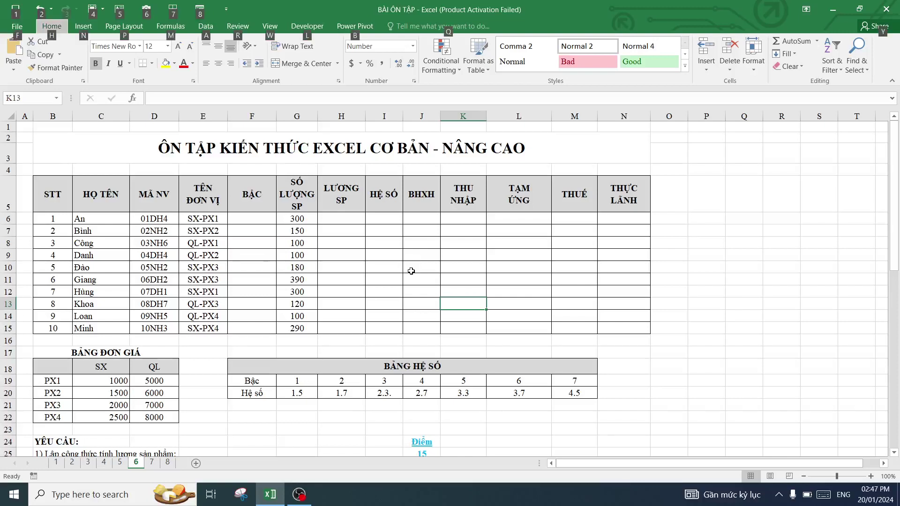
Scroll through the salary worksheet to review its contents
left_click(411, 271)
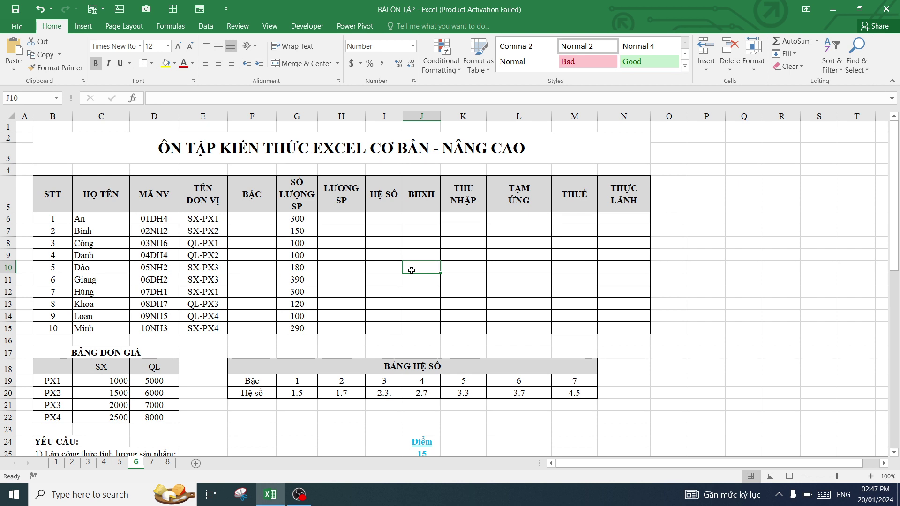
left_click(408, 290)
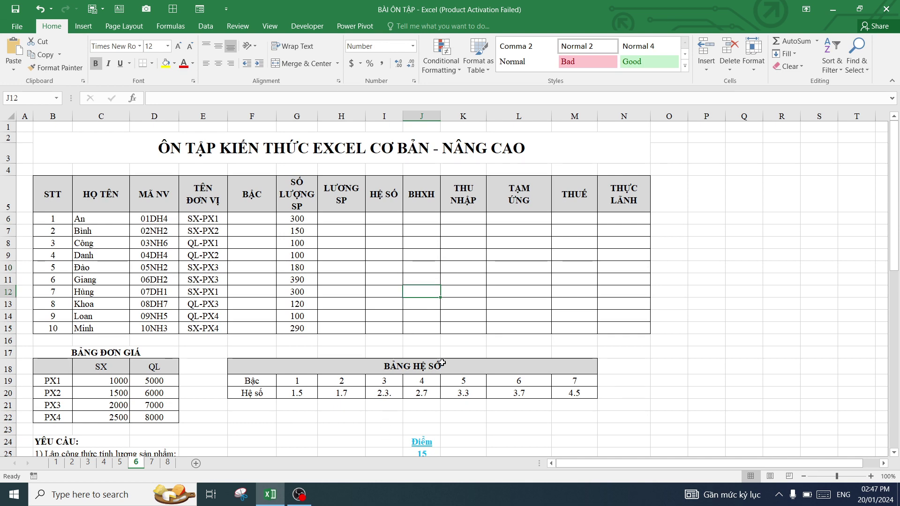
scroll(415, 293, "down", 4)
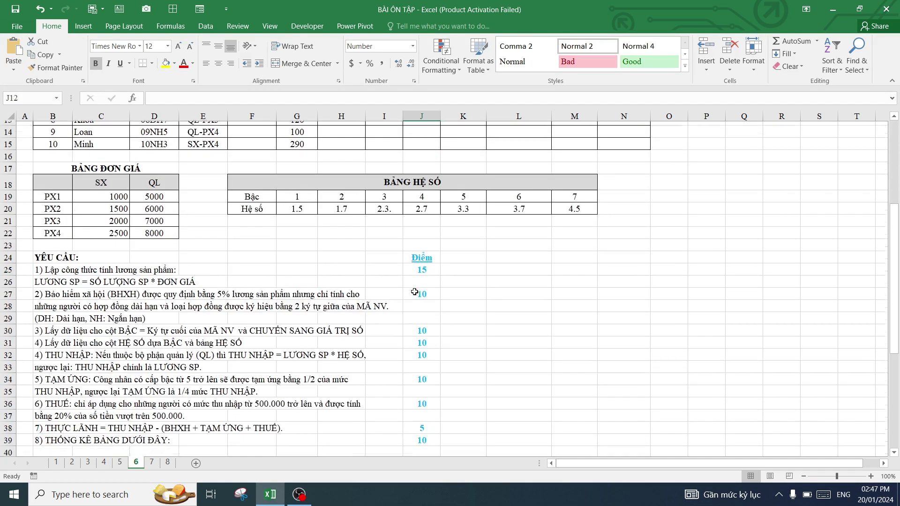
scroll(416, 293, "down", 2)
scroll(415, 293, "down", 1)
scroll(414, 295, "down", 3)
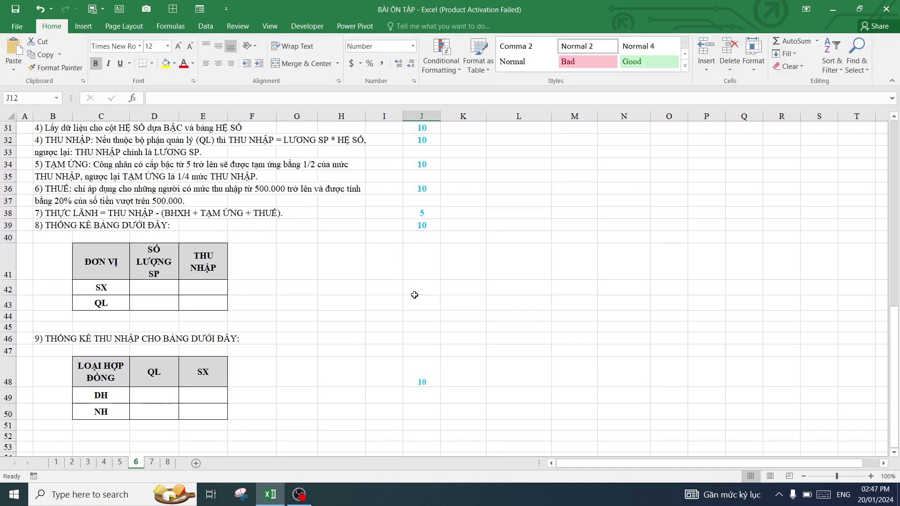
scroll(414, 296, "up", 5)
scroll(413, 300, "up", 5)
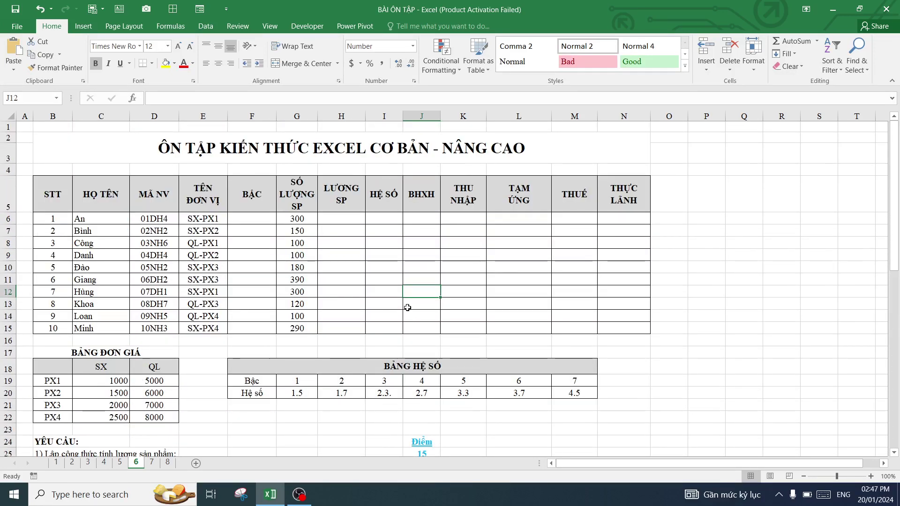
left_click(404, 263)
scroll(403, 263, "down", 2)
scroll(479, 295, "down", 2)
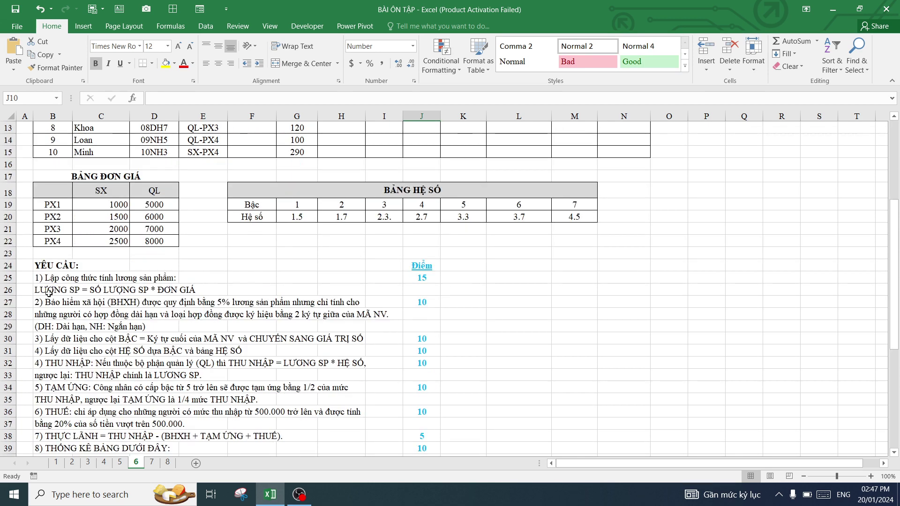
Highlight the LƯƠNG SP requirement text, the first quantity 300 and the unit price table
left_click_drag(48, 279, 193, 291)
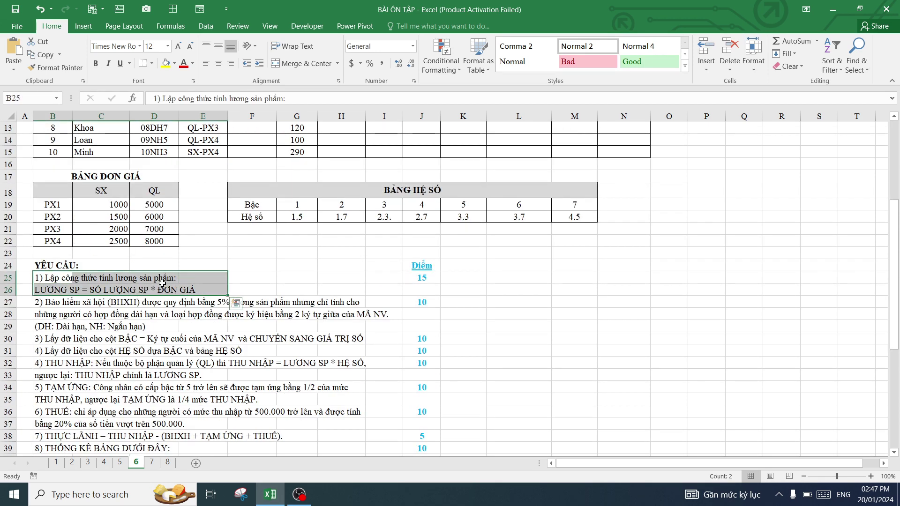
left_click(75, 291)
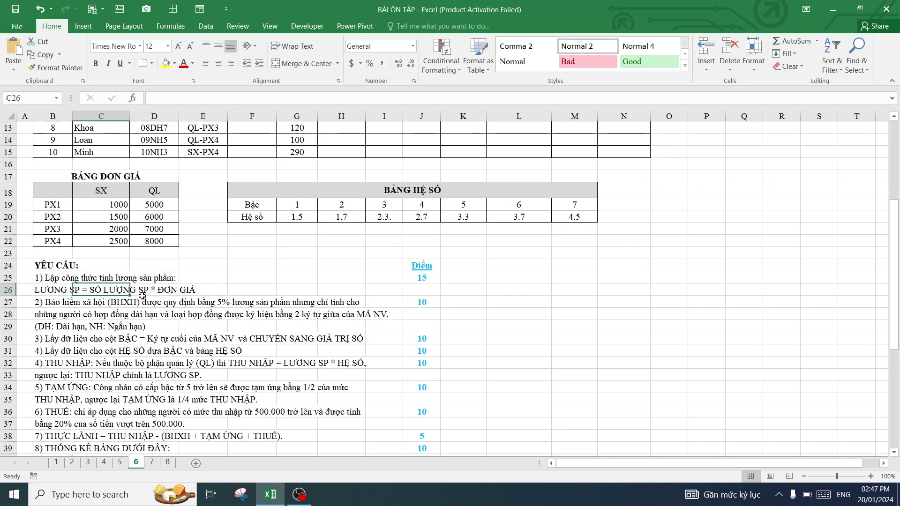
scroll(226, 292, "up", 4)
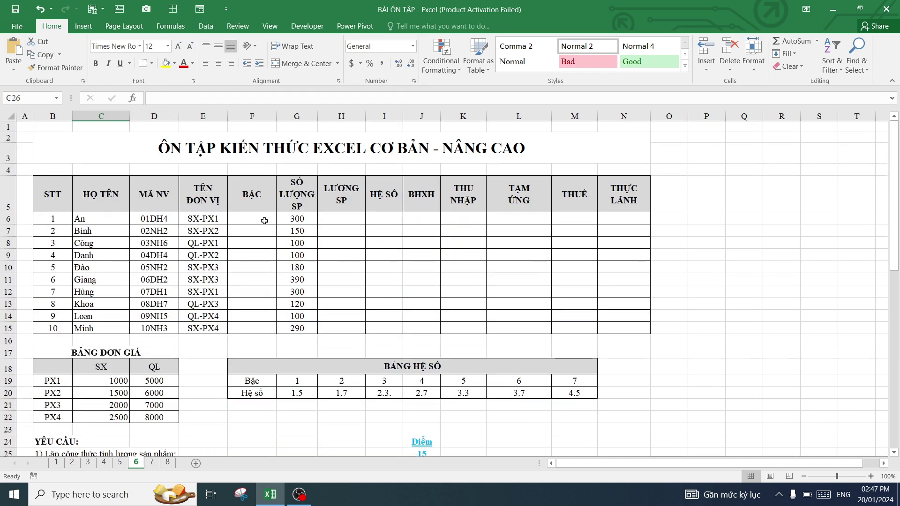
left_click(298, 220)
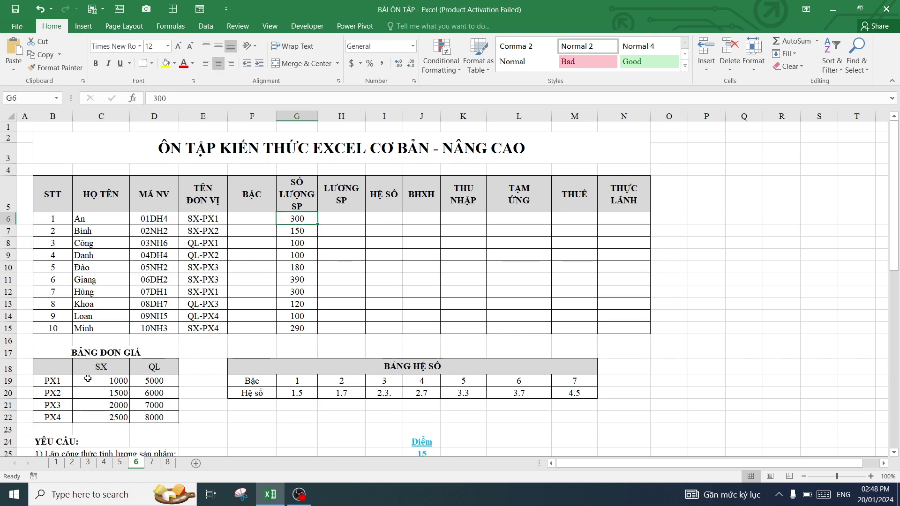
left_click_drag(49, 365, 159, 417)
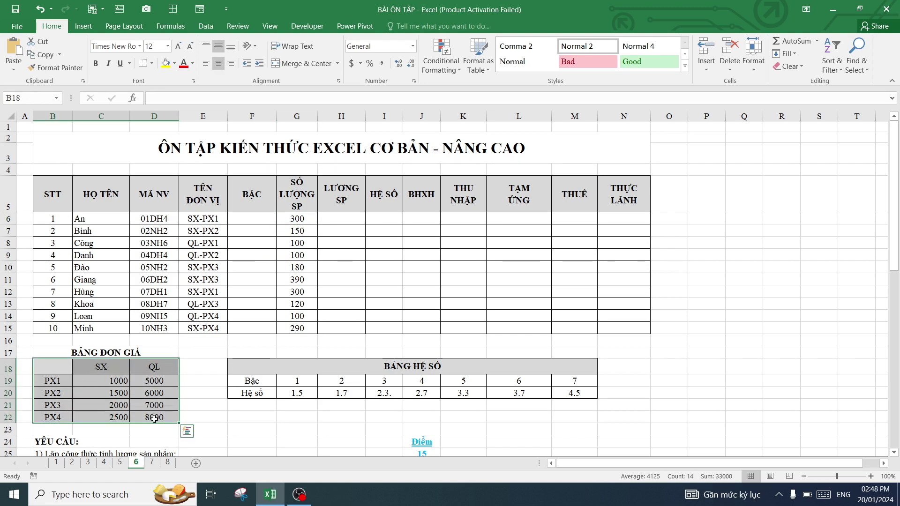
Start a VLOOKUP formula in H6 from the recent functions list
left_click(342, 219)
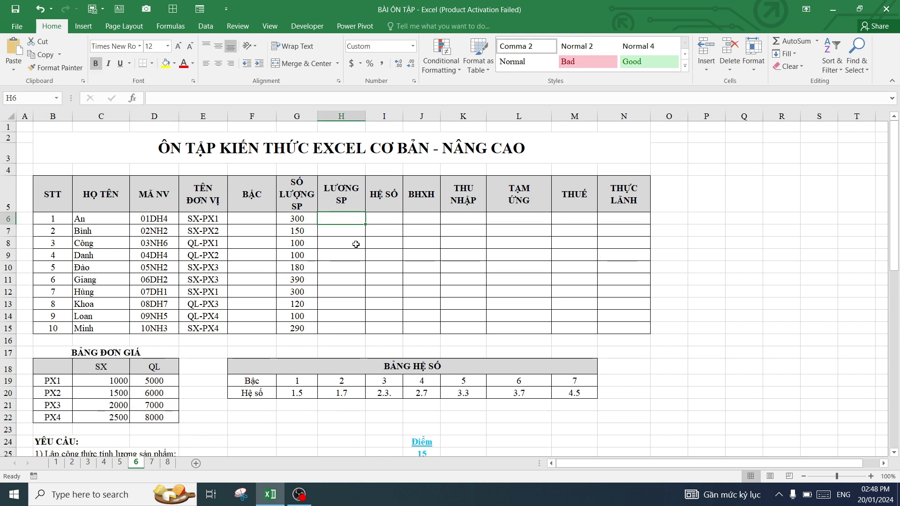
type("=")
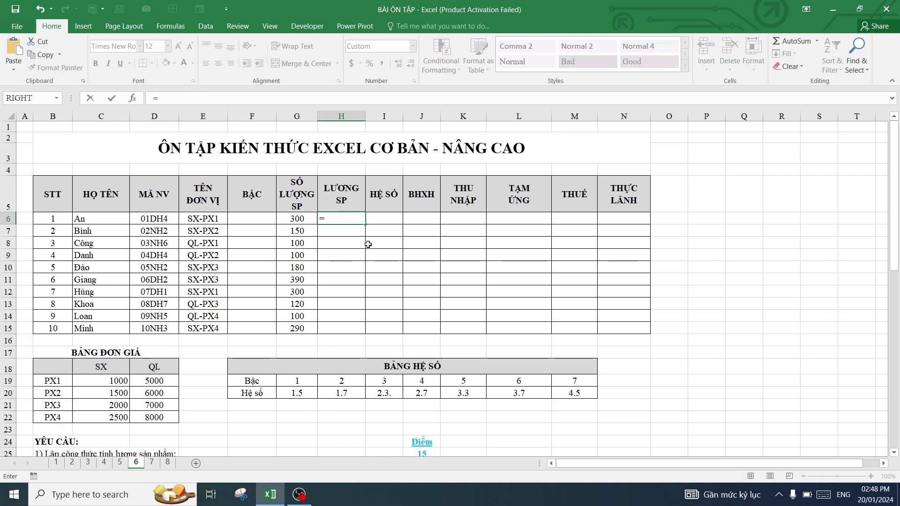
left_click(56, 98)
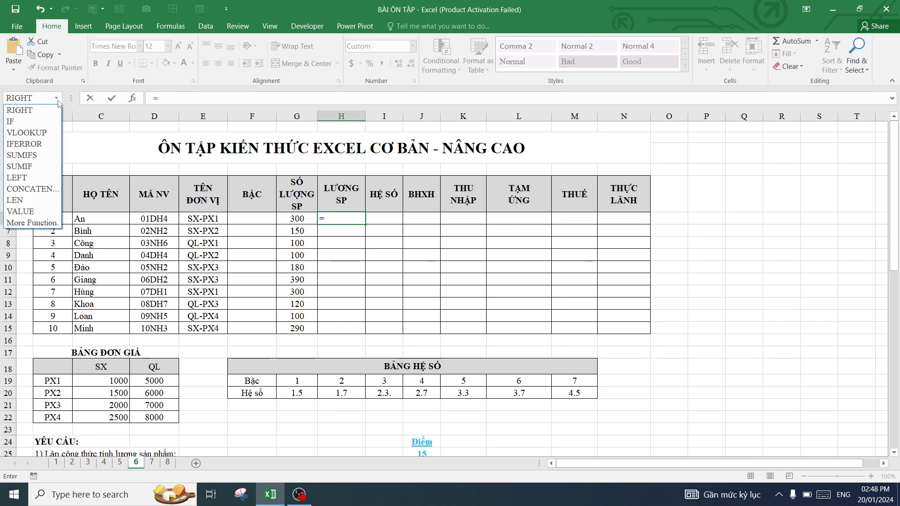
left_click(40, 135)
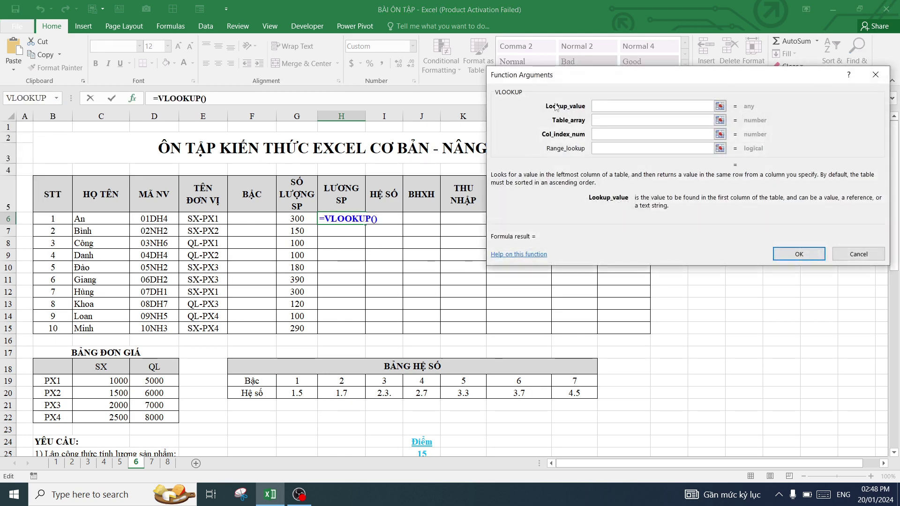
left_click_drag(567, 72, 498, 187)
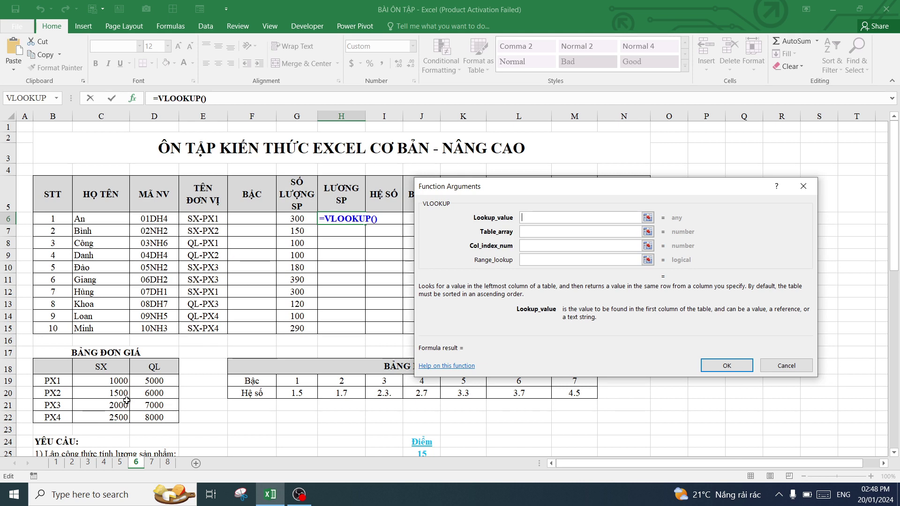
left_click(57, 99)
Set VLOOKUP's lookup value to a nested RIGHT(E6,3)
left_click(33, 122)
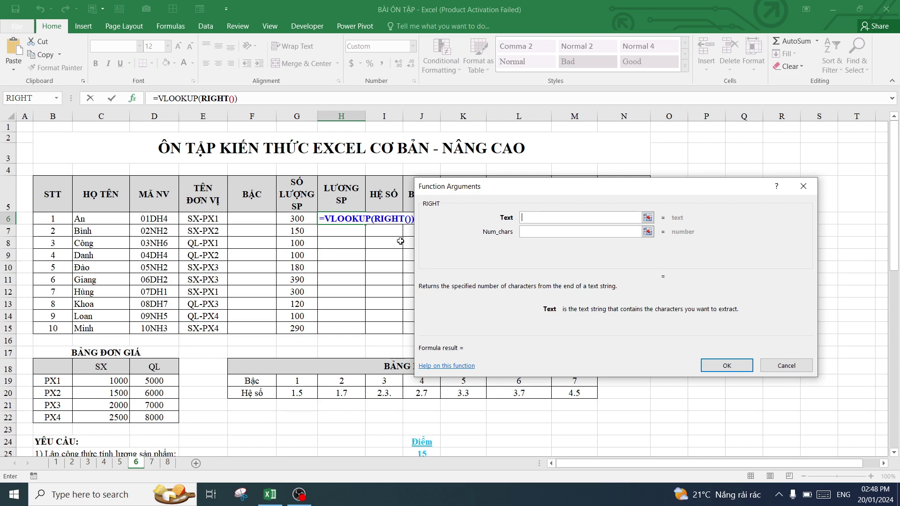
left_click(205, 219)
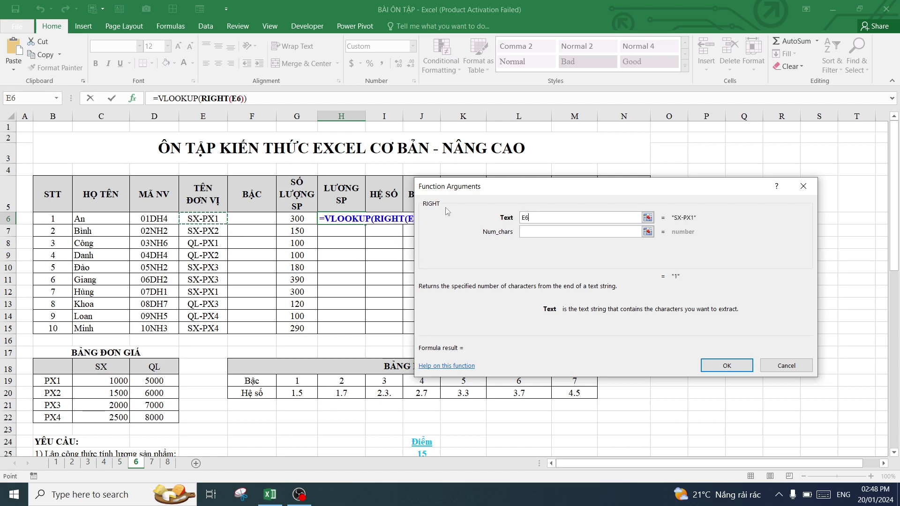
left_click(554, 229)
type("3")
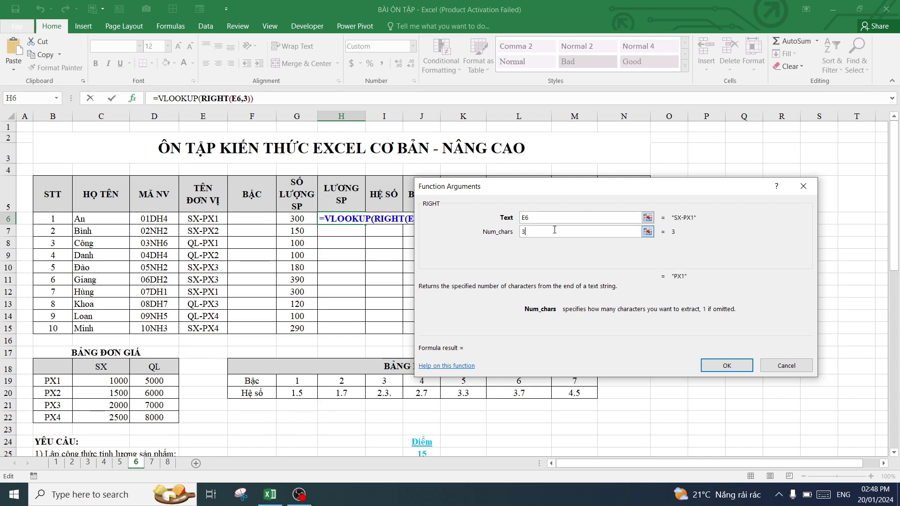
left_click(181, 98)
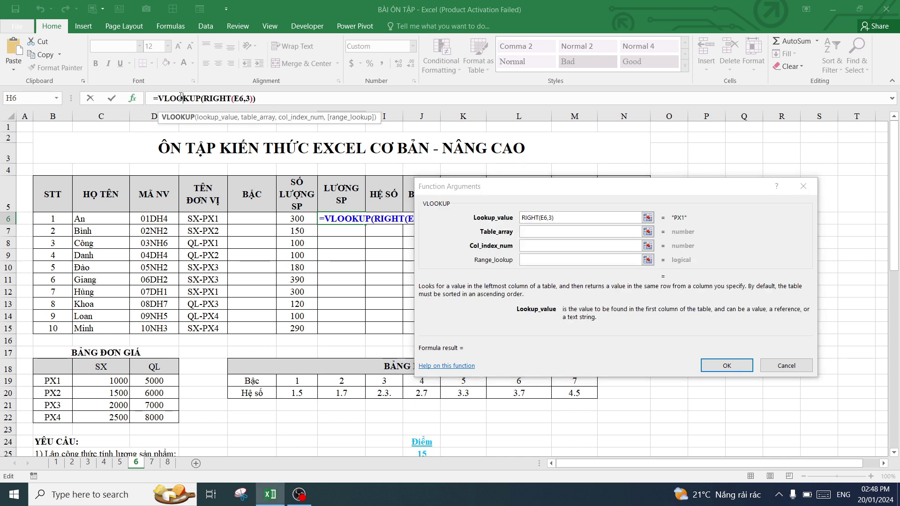
Set the table array to absolute $B$18:$D$22 and range lookup to 0
left_click(551, 231)
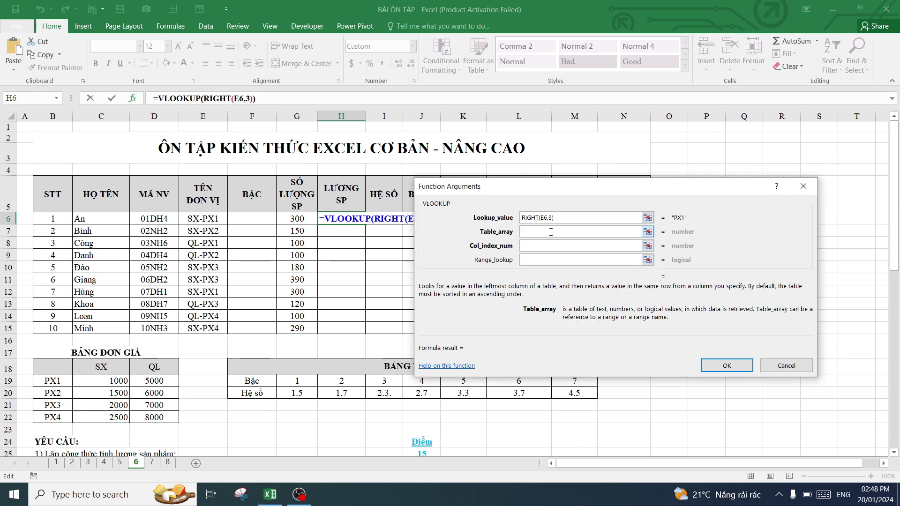
left_click_drag(43, 364, 156, 417)
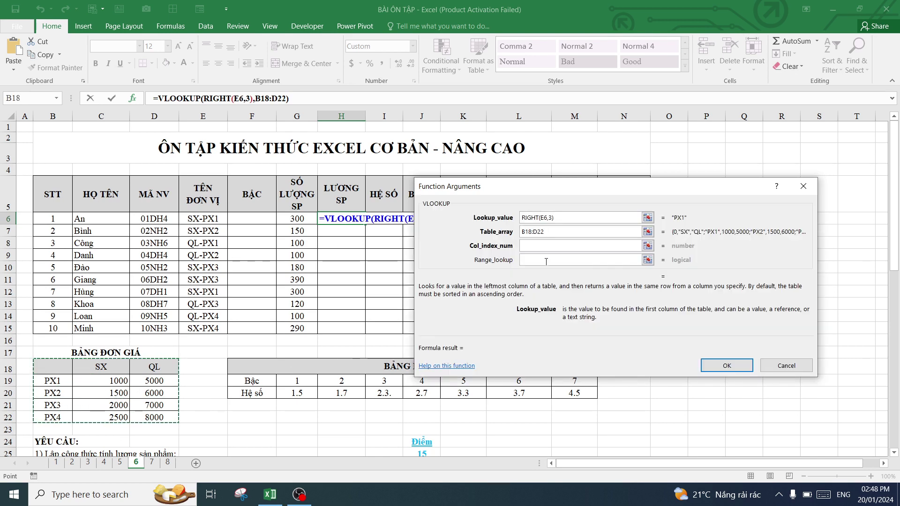
key("F4")
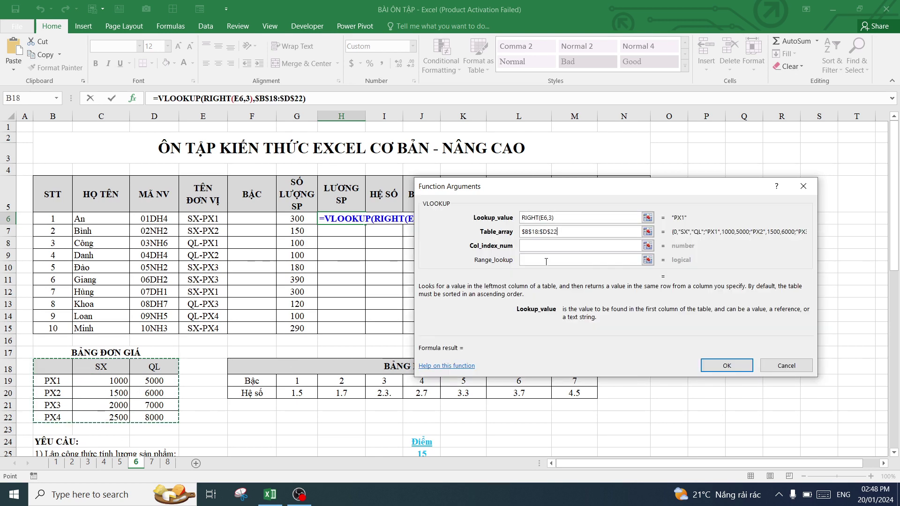
left_click(543, 247)
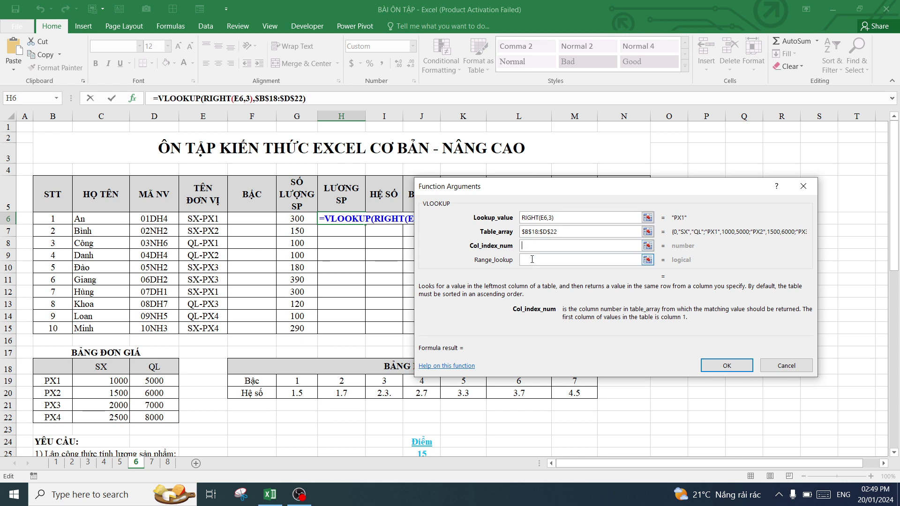
left_click(532, 260)
type("0")
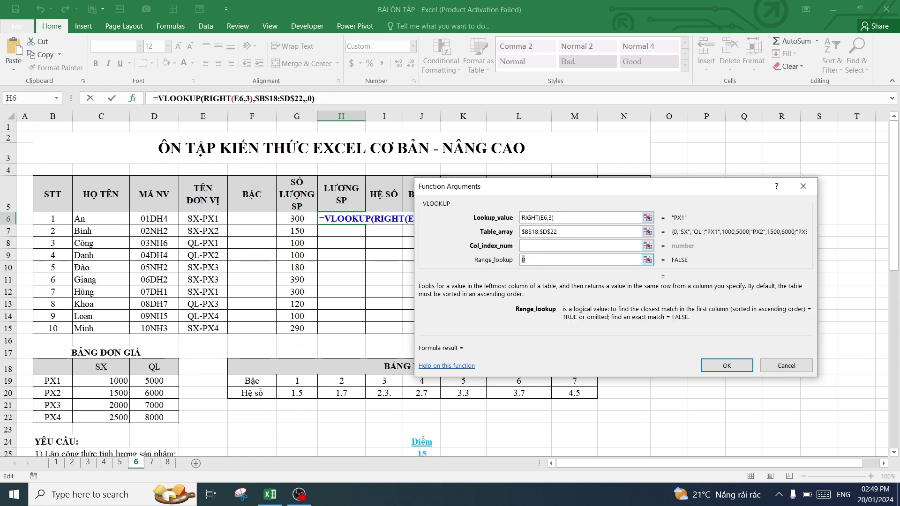
left_click(537, 247)
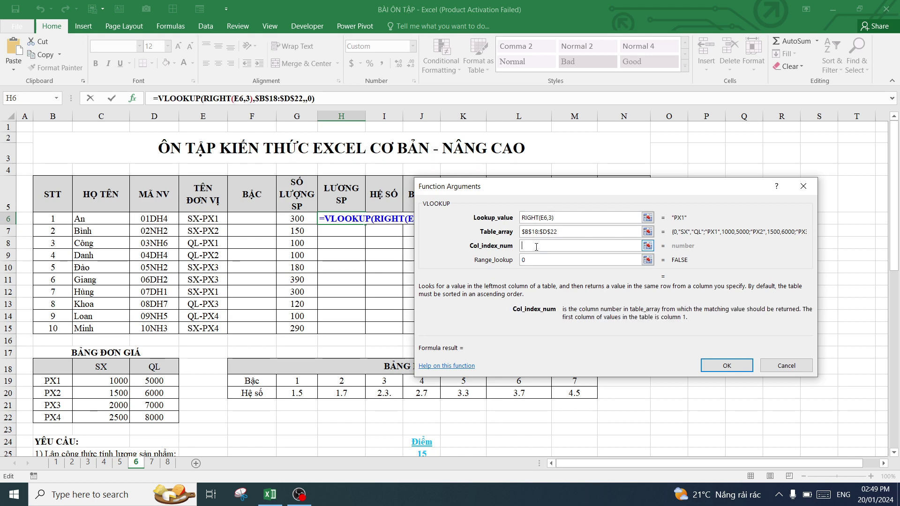
key("Tab")
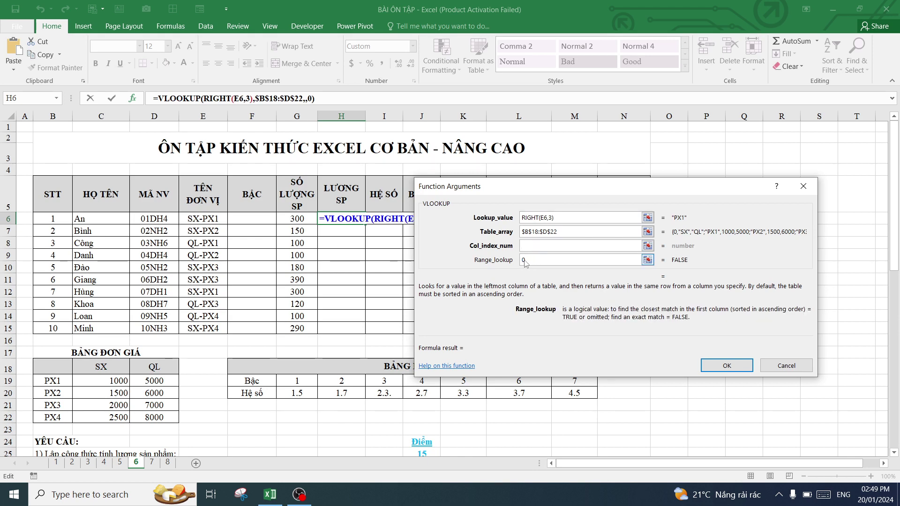
left_click(544, 246)
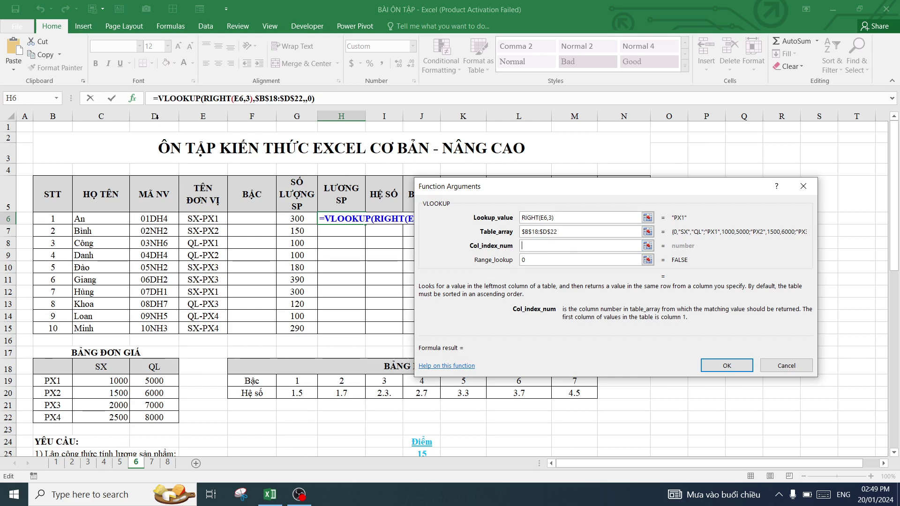
left_click(56, 98)
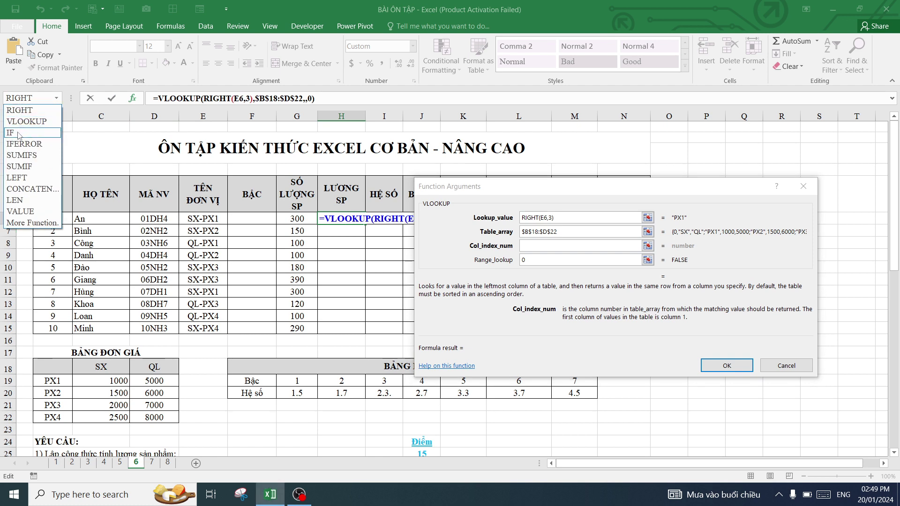
Nest an IF testing LEFT(E6,2)="SX" as VLOOKUP's column index
left_click(19, 133)
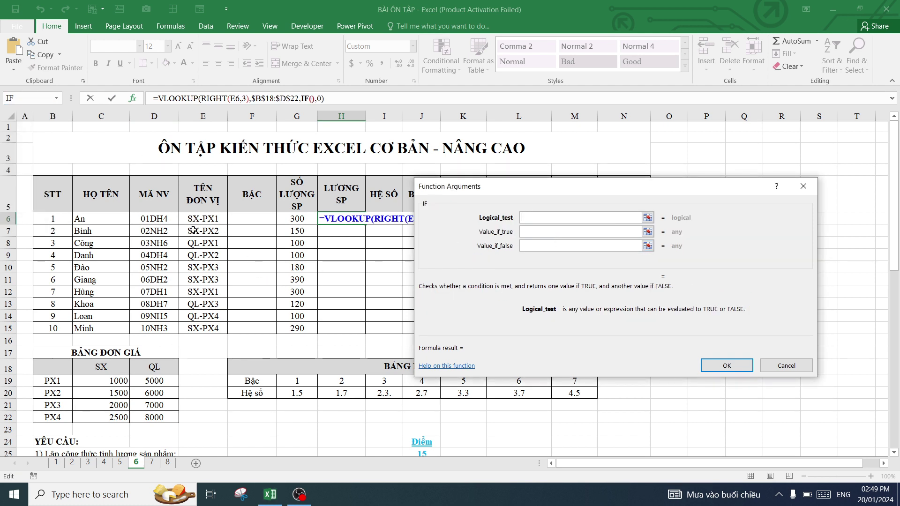
left_click(57, 98)
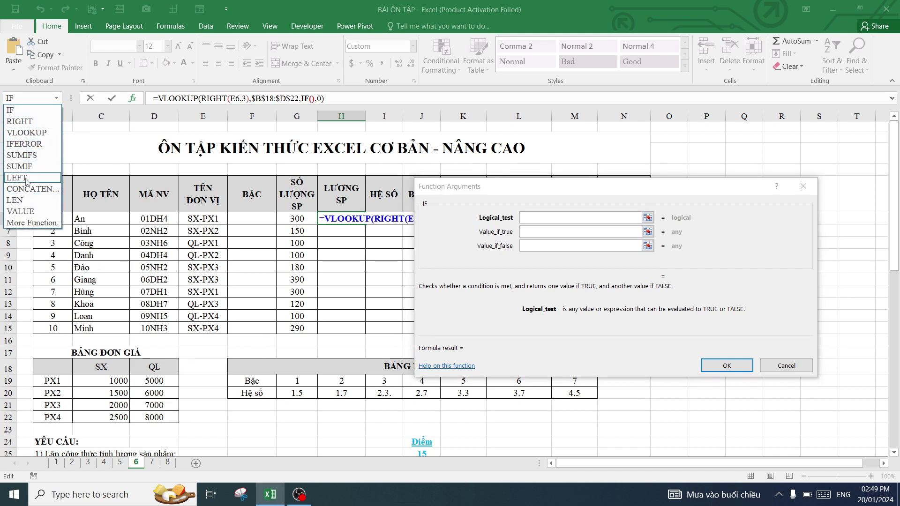
left_click(28, 178)
left_click(203, 218)
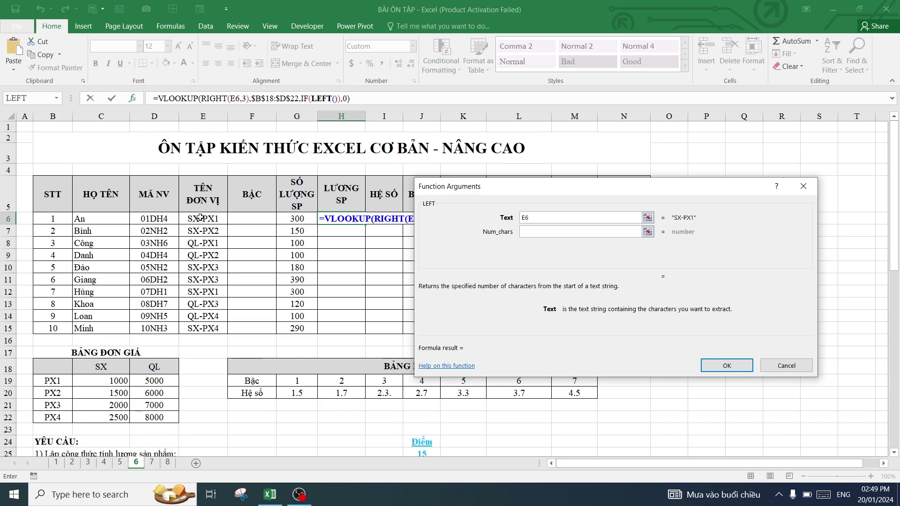
left_click(548, 232)
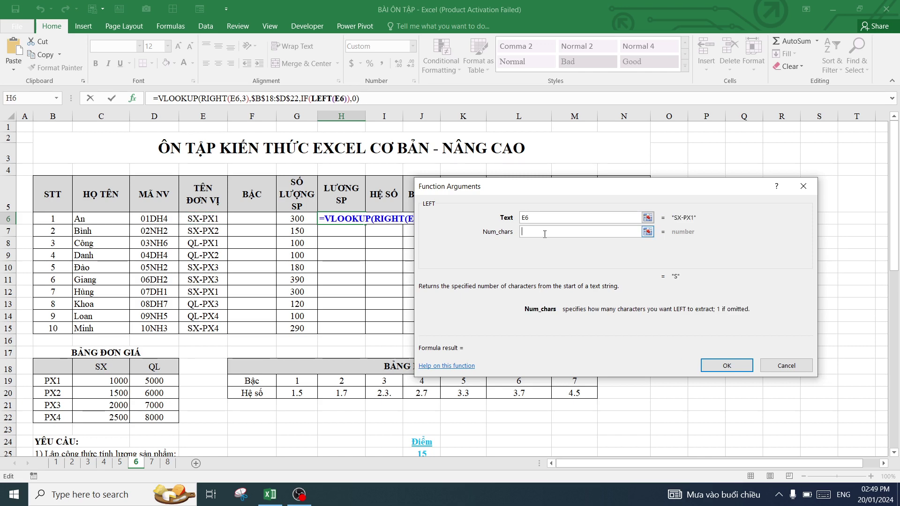
type("2")
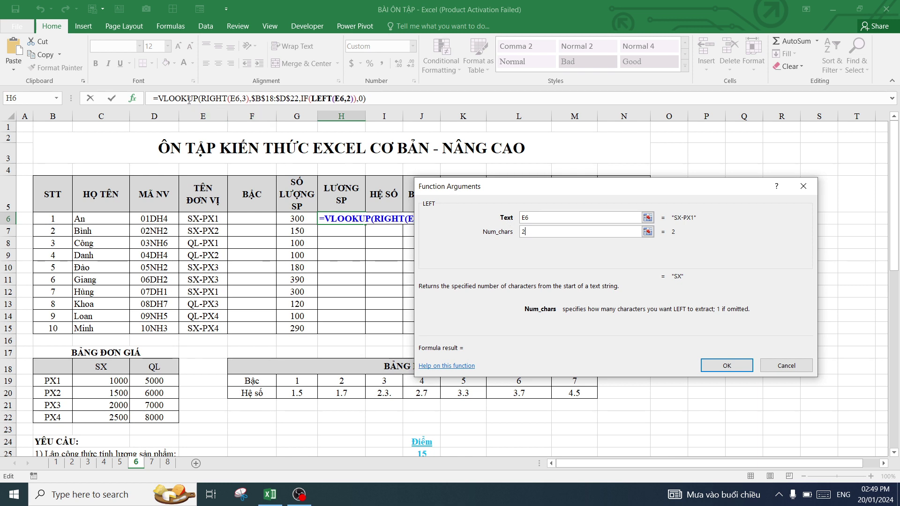
left_click(303, 98)
left_click(587, 217)
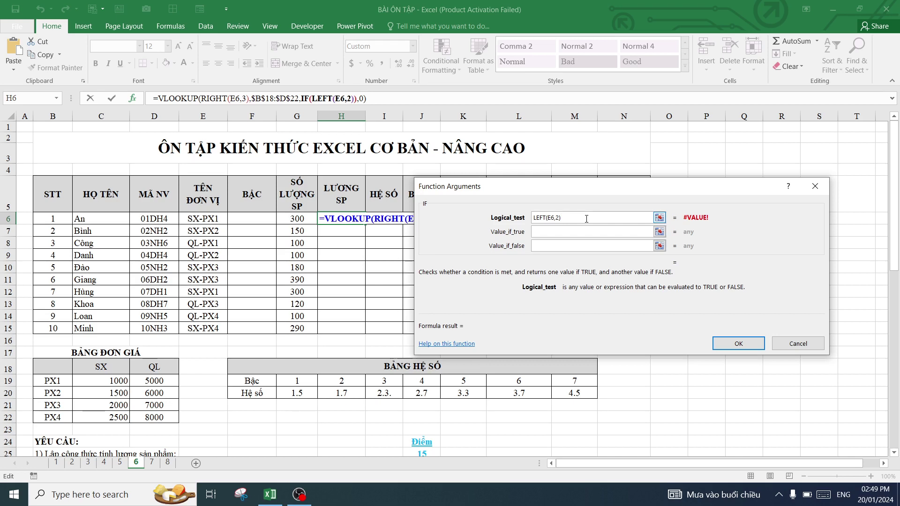
type("=")
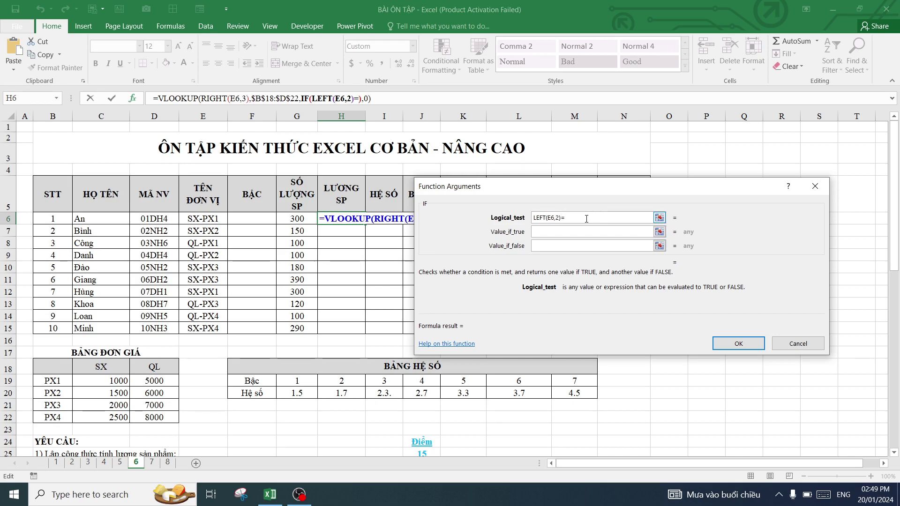
type("\"SX")
type("\"")
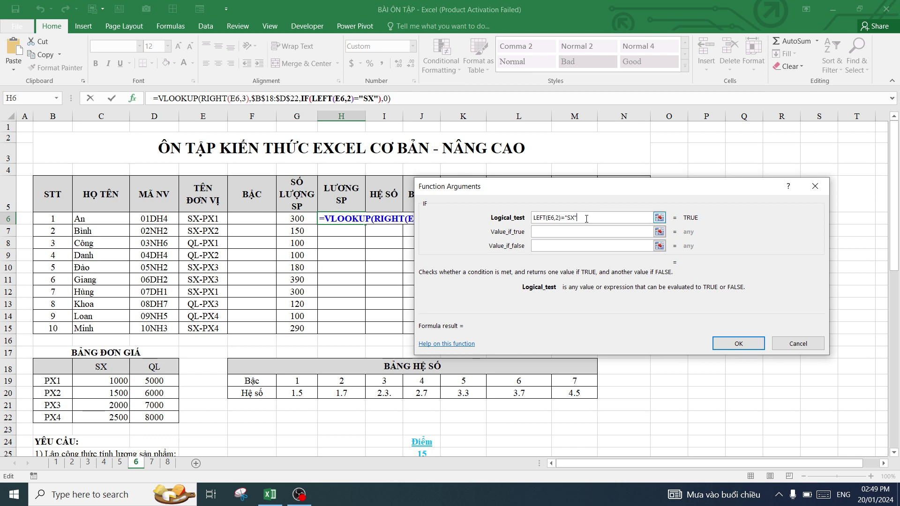
Return column 2 for SX and 3 otherwise, confirm, and fill H6 down to H15
left_click(570, 232)
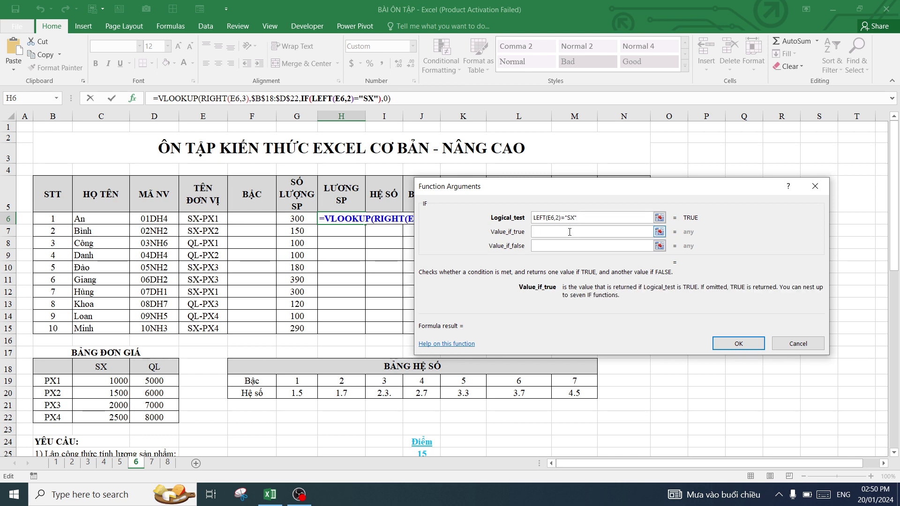
type("2")
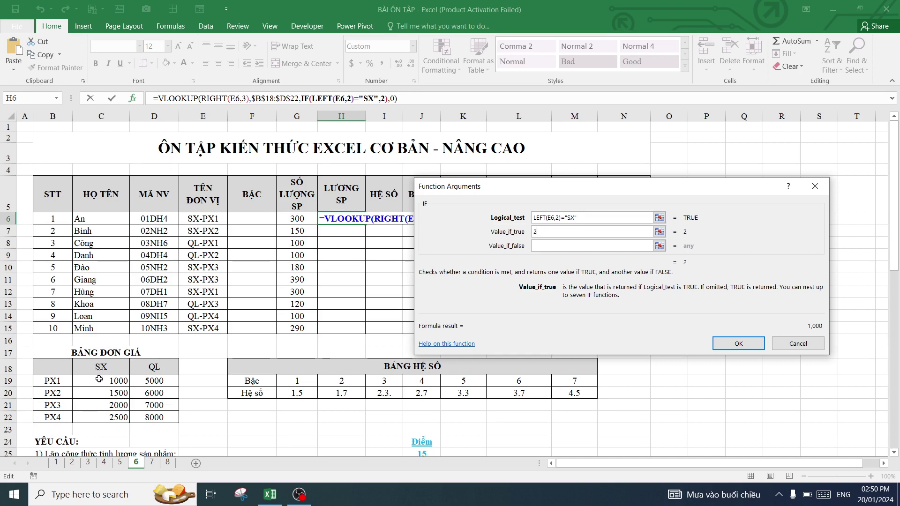
left_click(565, 245)
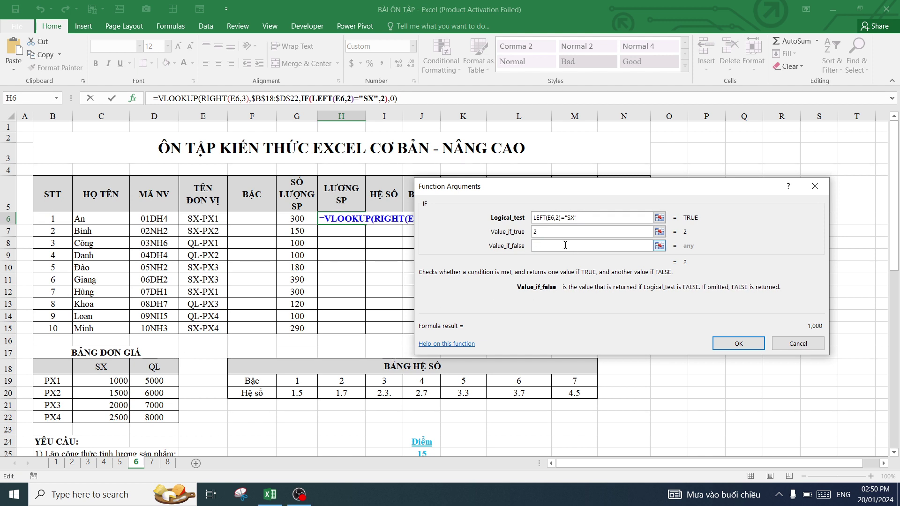
type("3")
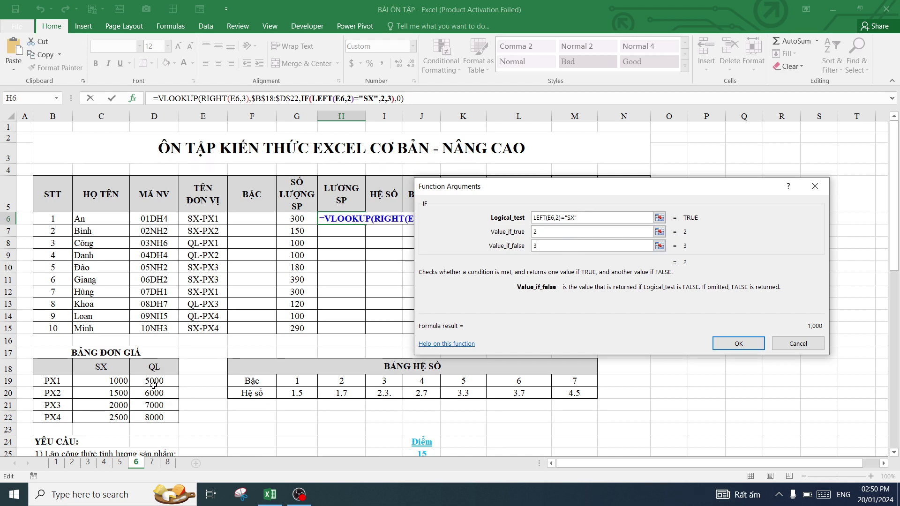
left_click(738, 344)
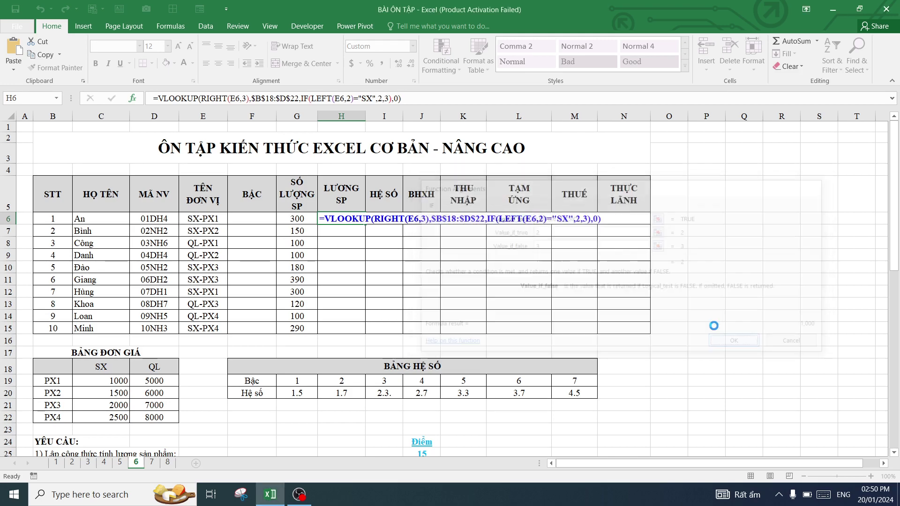
left_click_drag(365, 227, 361, 331)
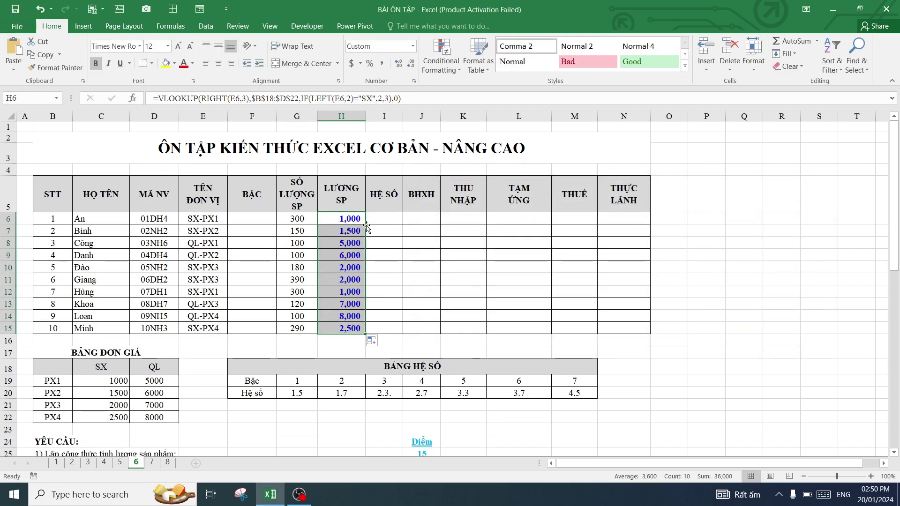
Append *G6 to the H6 formula and fill it down to H15
left_click(343, 216)
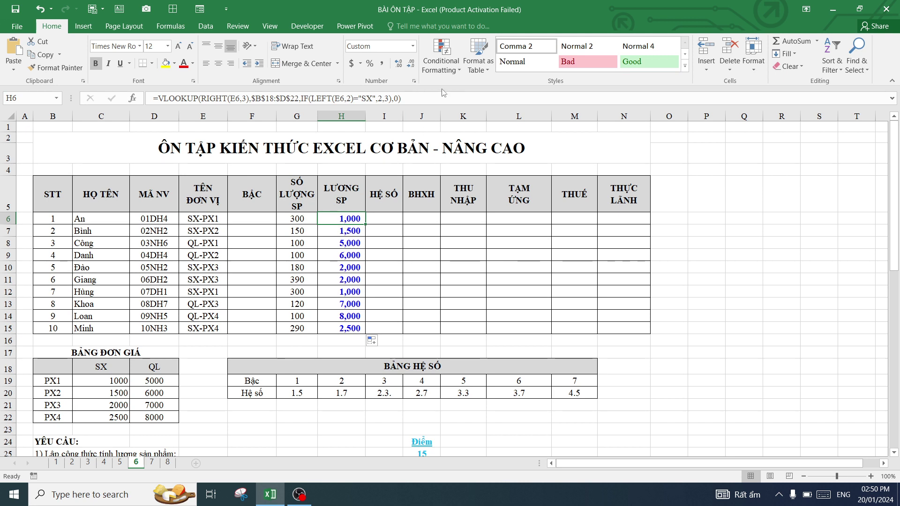
left_click(425, 99)
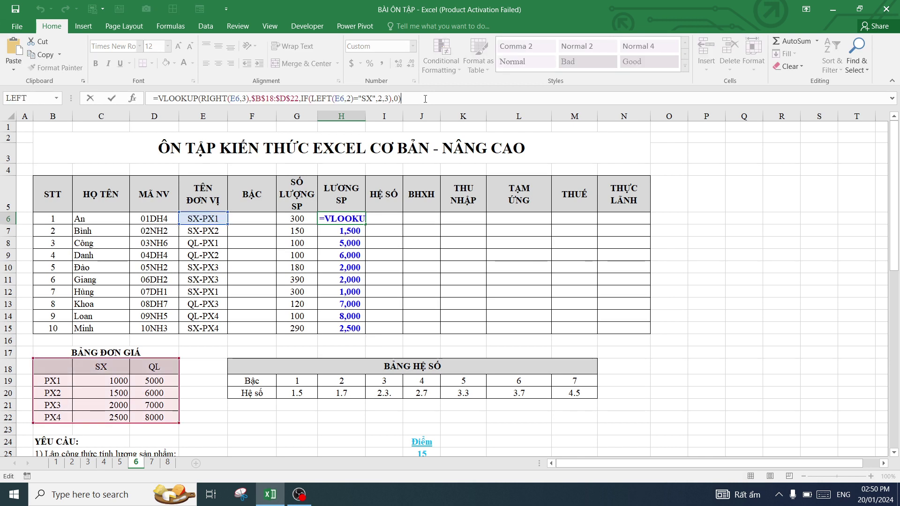
type("*")
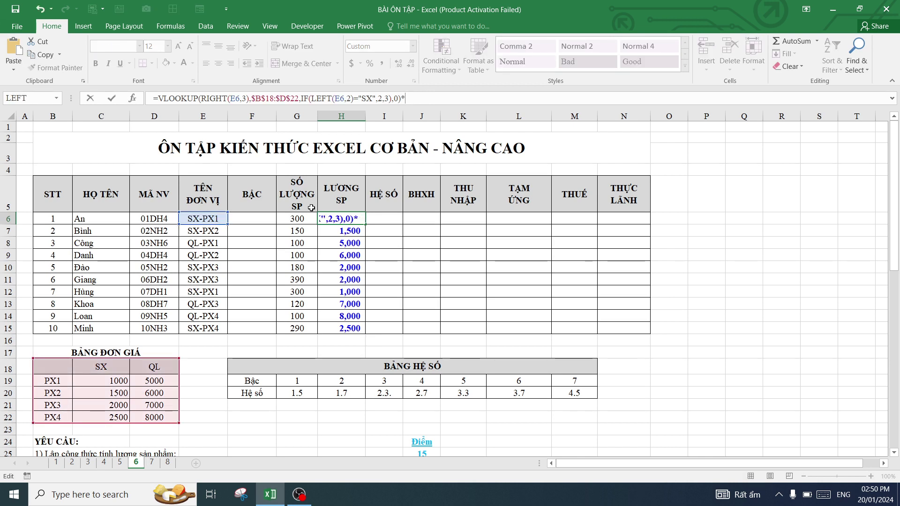
left_click(304, 217)
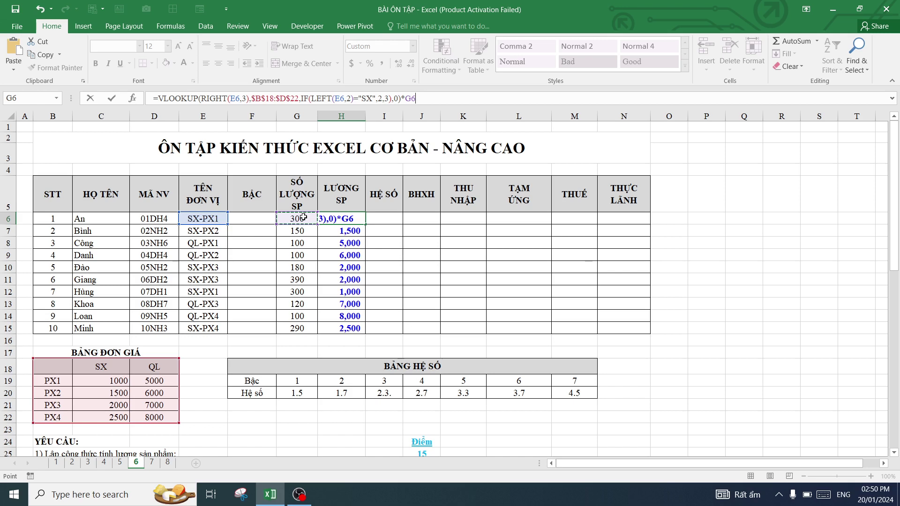
key("Return")
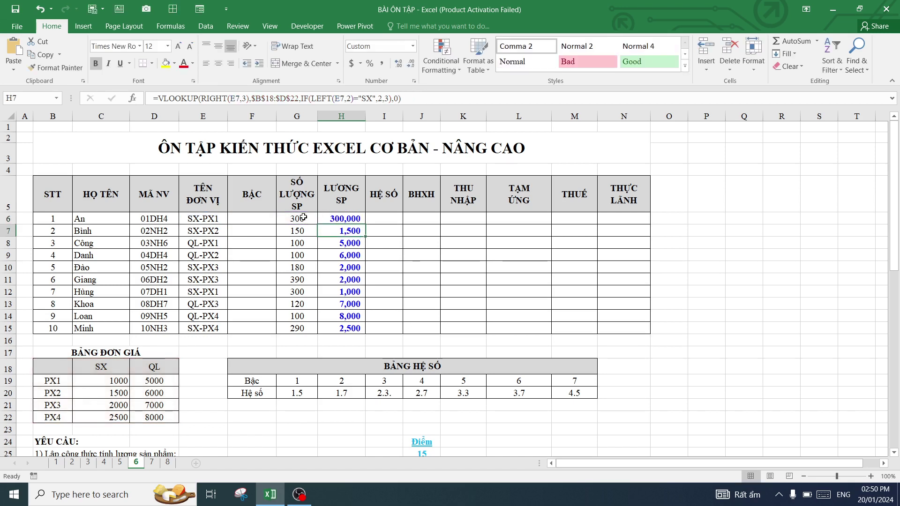
left_click(348, 220)
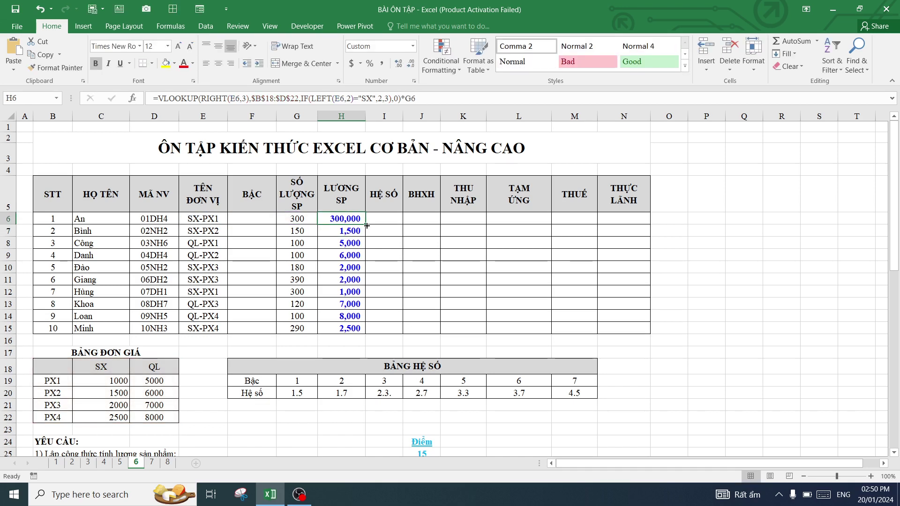
left_click_drag(365, 225, 358, 332)
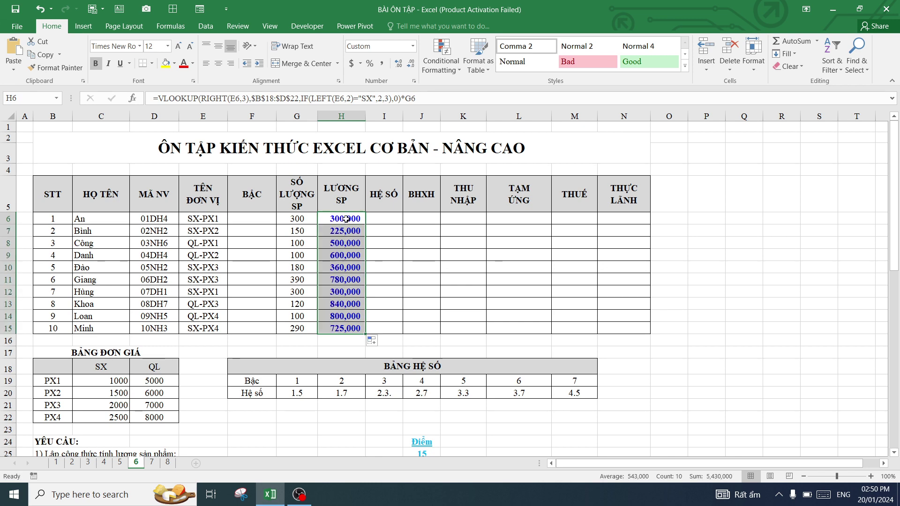
left_click(346, 219)
scroll(212, 386, "down", 3)
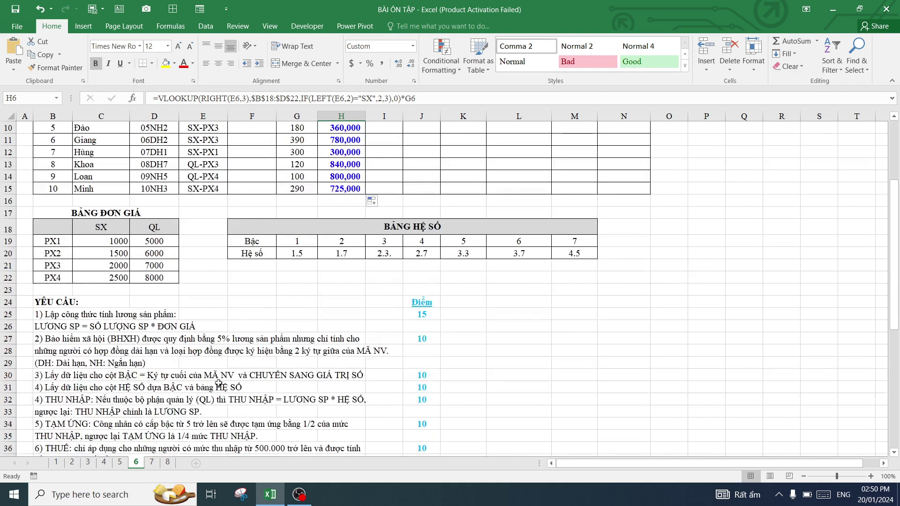
left_click(55, 315)
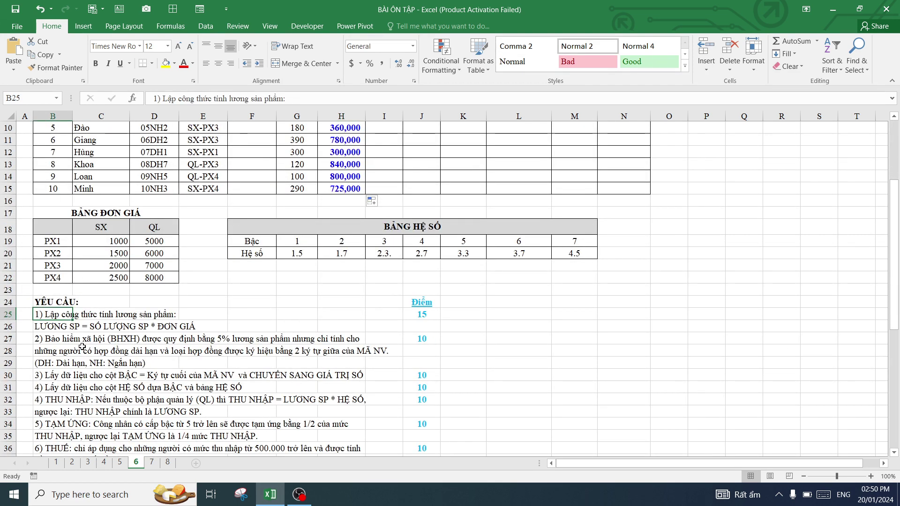
scroll(66, 316, "down", 1)
left_click(67, 303)
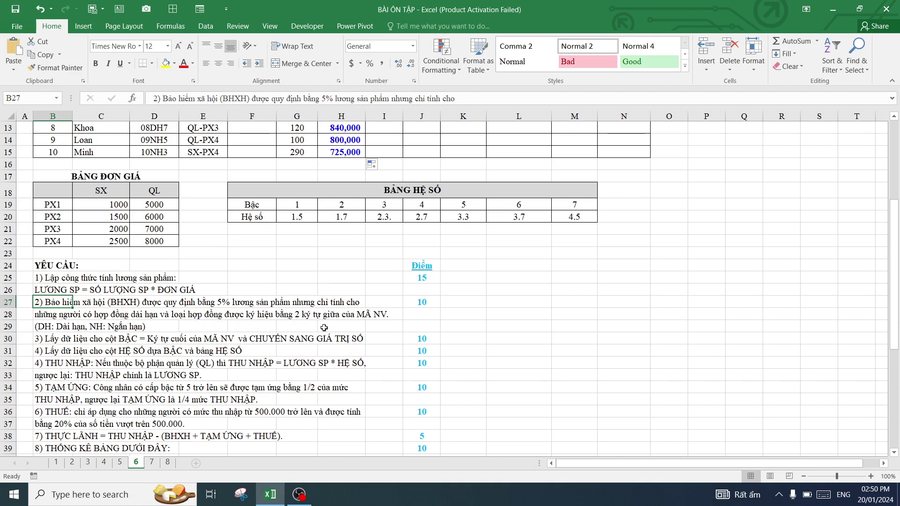
key("Down")
key("Down")
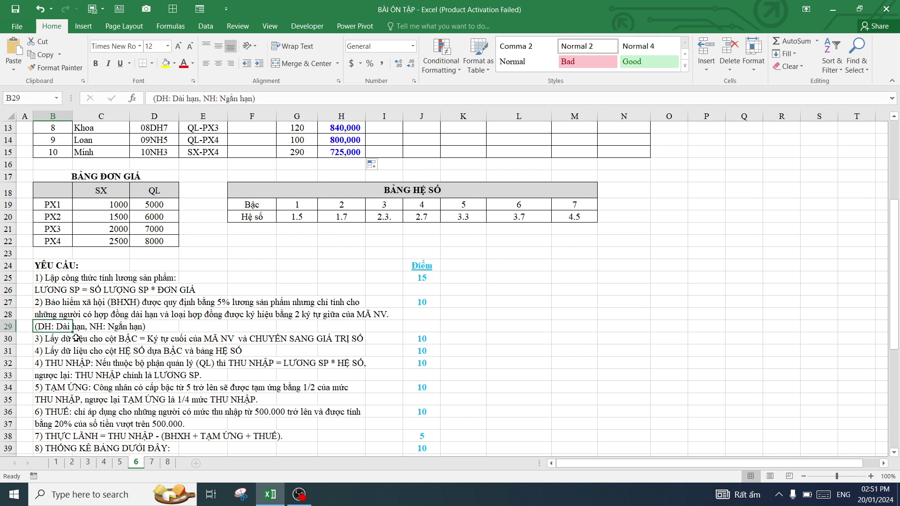
key("Right")
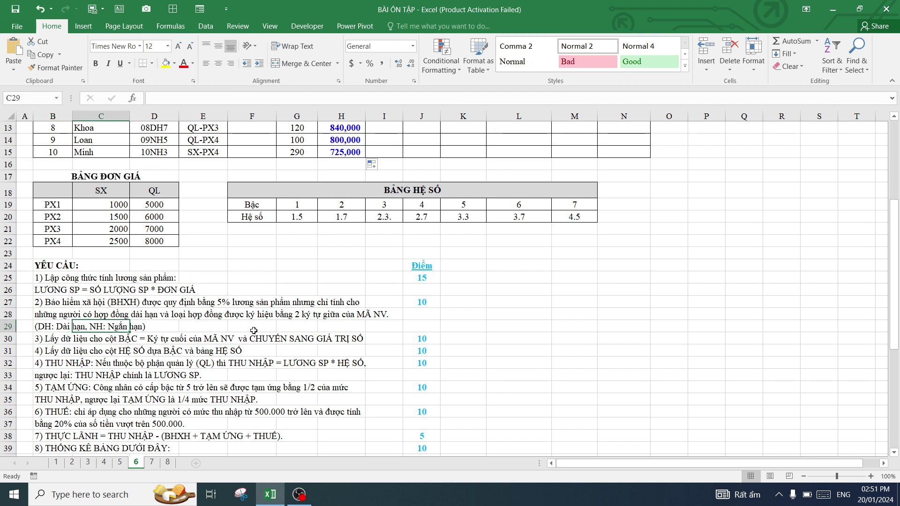
left_click_drag(52, 331, 129, 326)
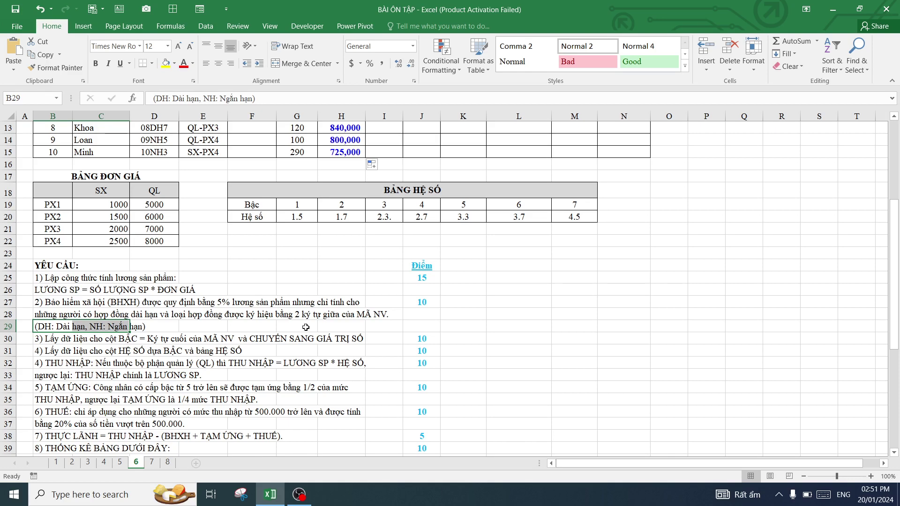
scroll(306, 327, "up", 4)
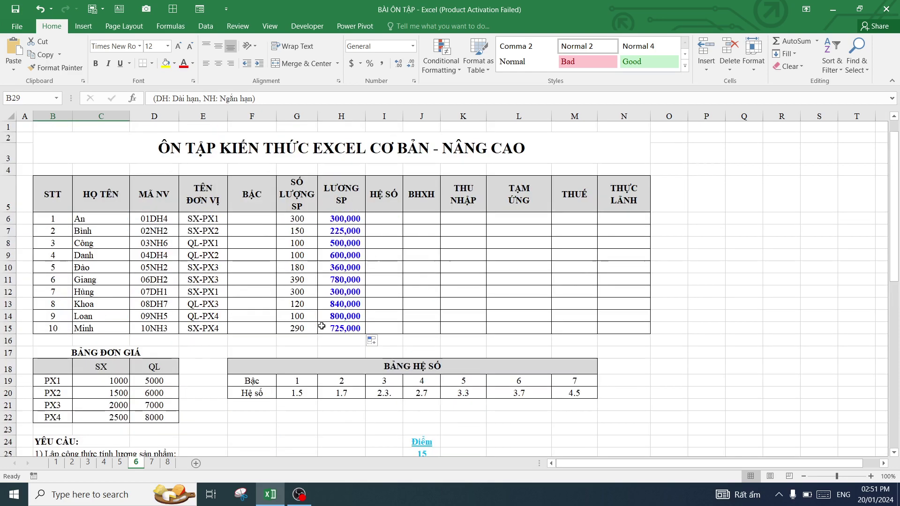
Start an IF formula in J6 and nest MID from the full function list
left_click(412, 219)
type("=")
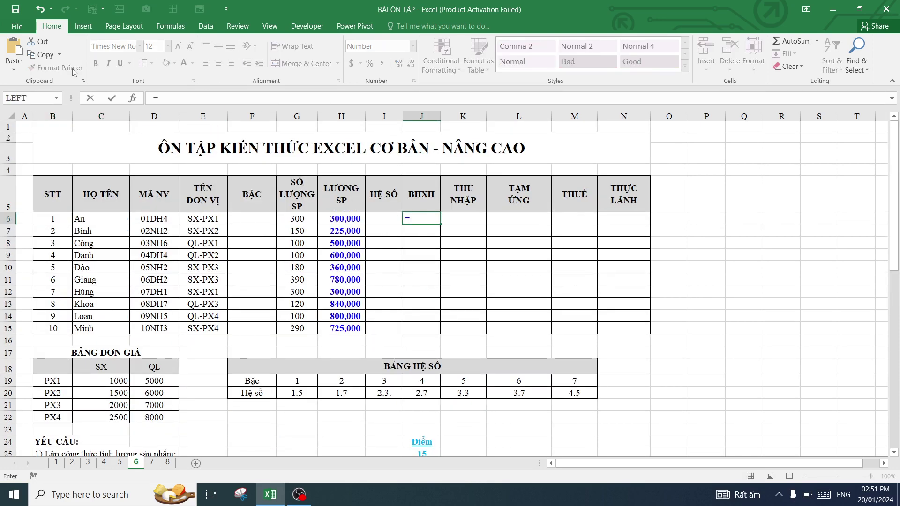
left_click(56, 98)
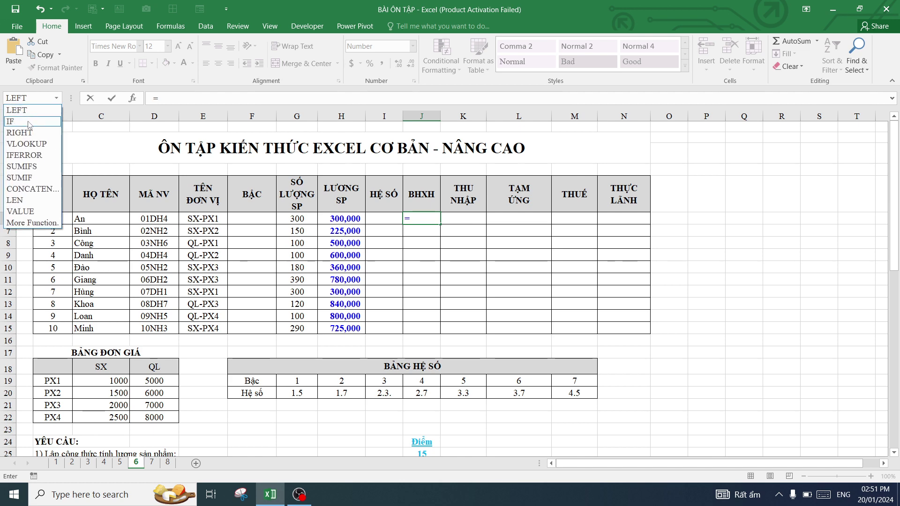
left_click(28, 120)
left_click_drag(518, 192, 468, 266)
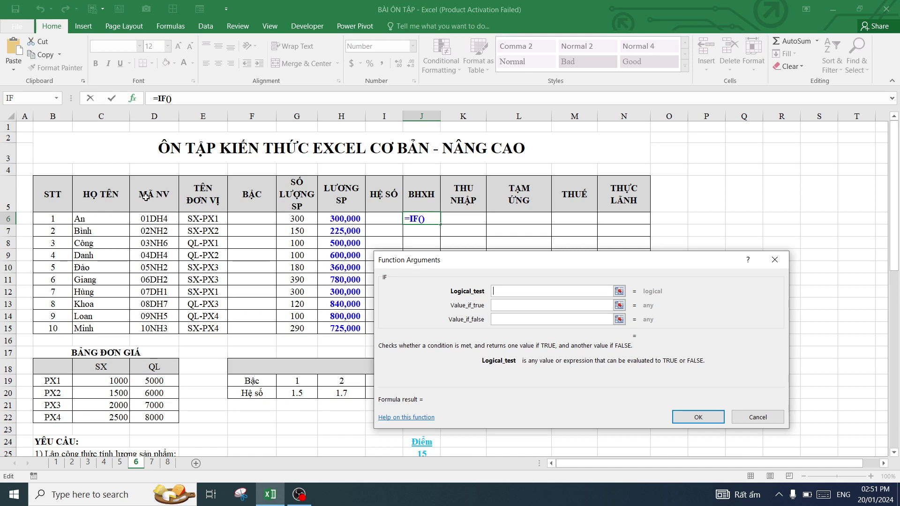
left_click(60, 102)
left_click(59, 99)
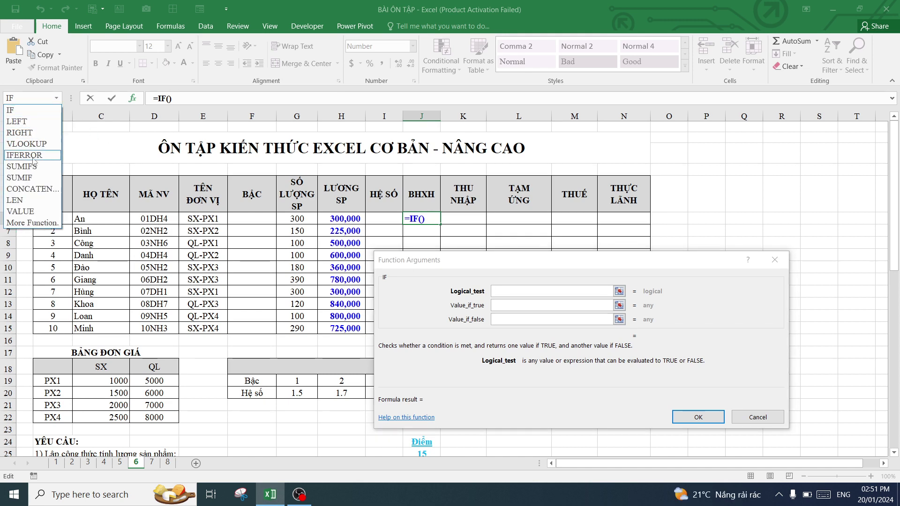
left_click(30, 224)
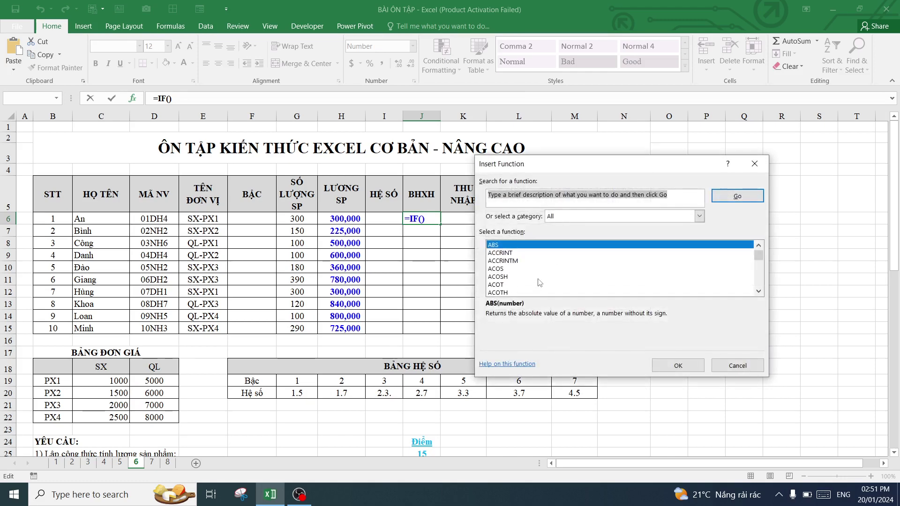
left_click(500, 269)
key("m")
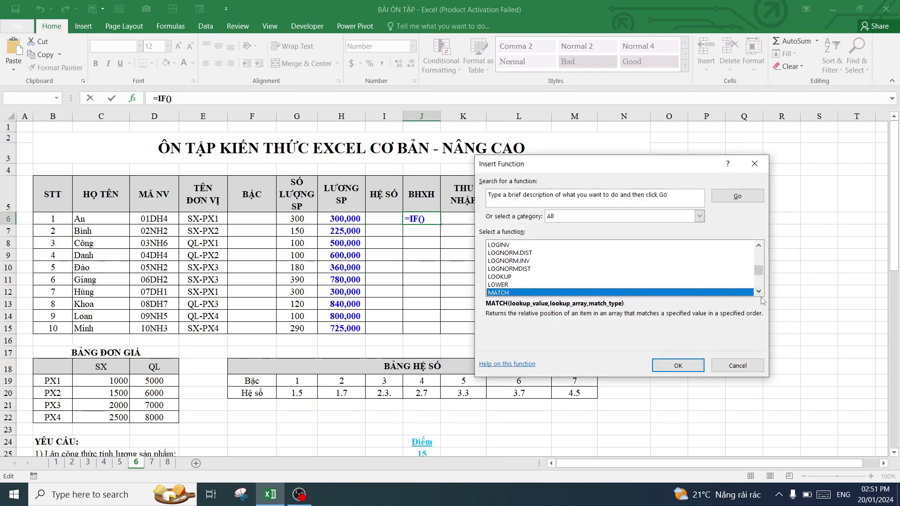
left_click(758, 292)
left_click(758, 292)
left_click(759, 292)
left_click(759, 292)
left_click(759, 291)
left_click(759, 291)
left_click(759, 292)
left_click(759, 292)
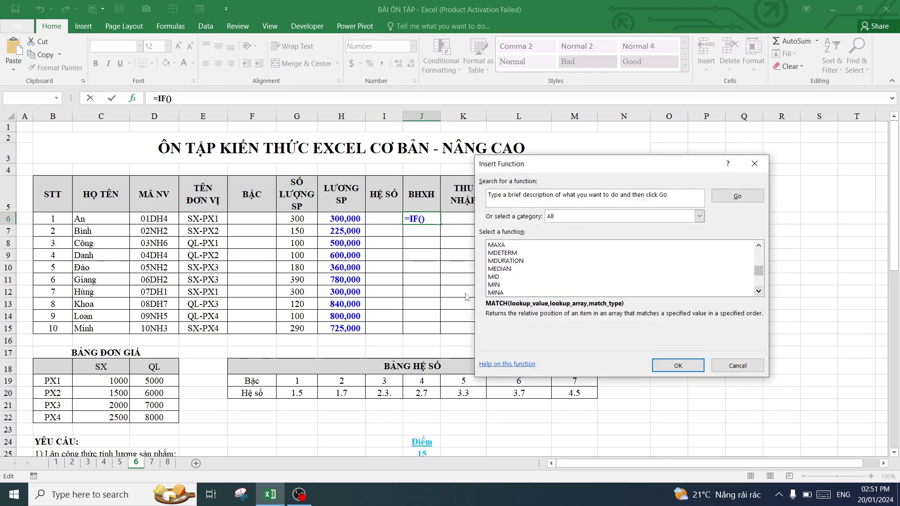
double_click(493, 277)
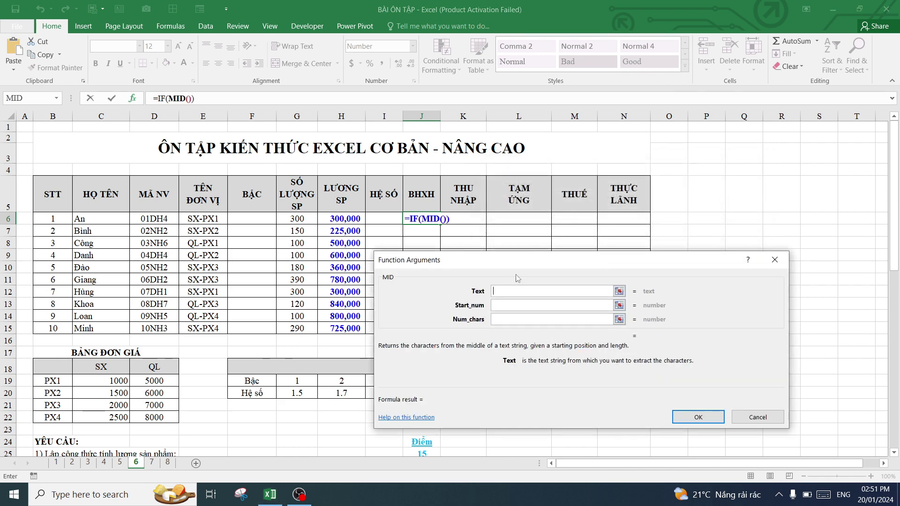
Make the IF condition MID(D6,3,2)="DH"
left_click(161, 219)
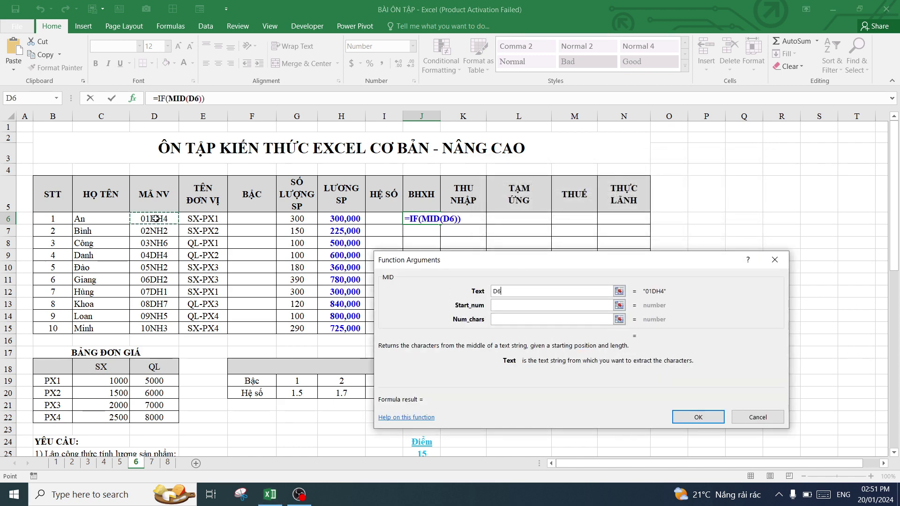
left_click(502, 306)
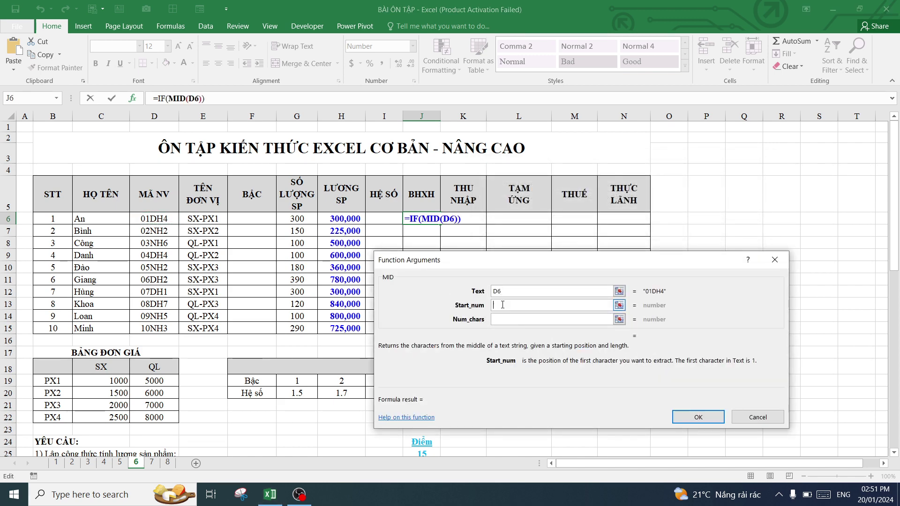
type("3")
left_click(503, 320)
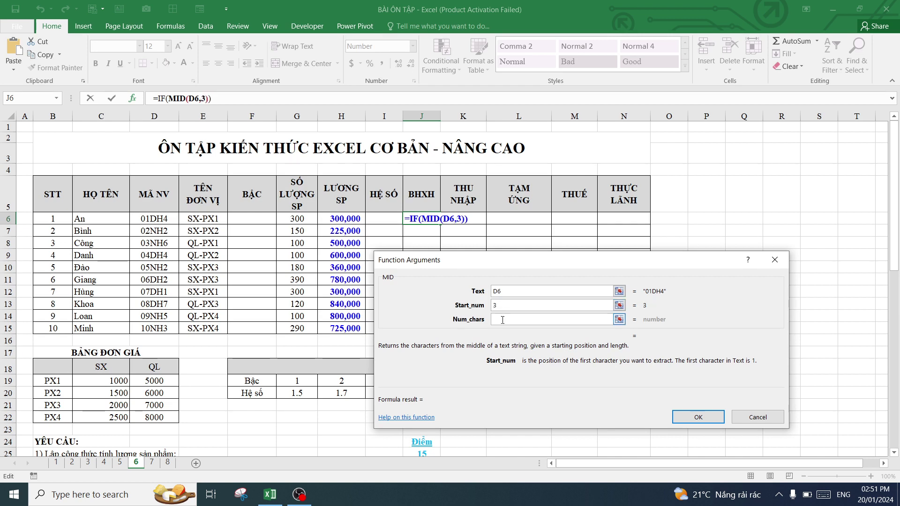
type("2")
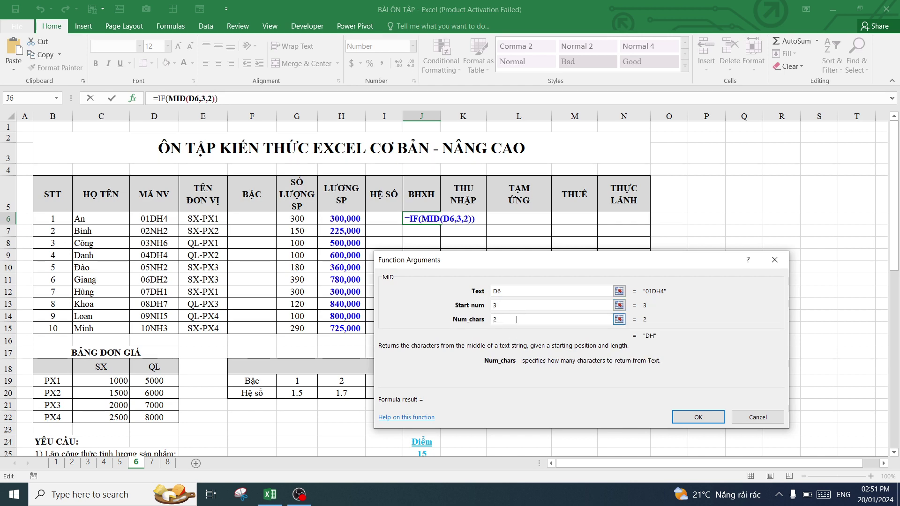
left_click(161, 99)
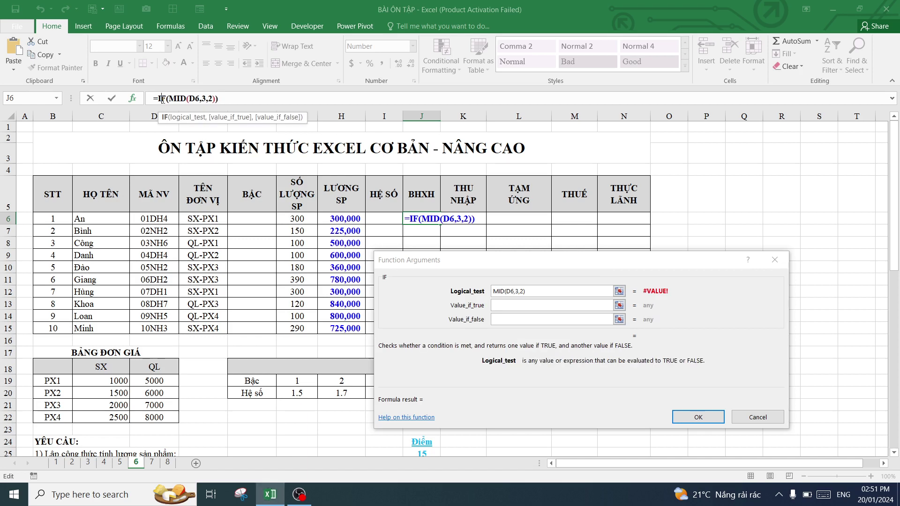
left_click(546, 292)
type("=")
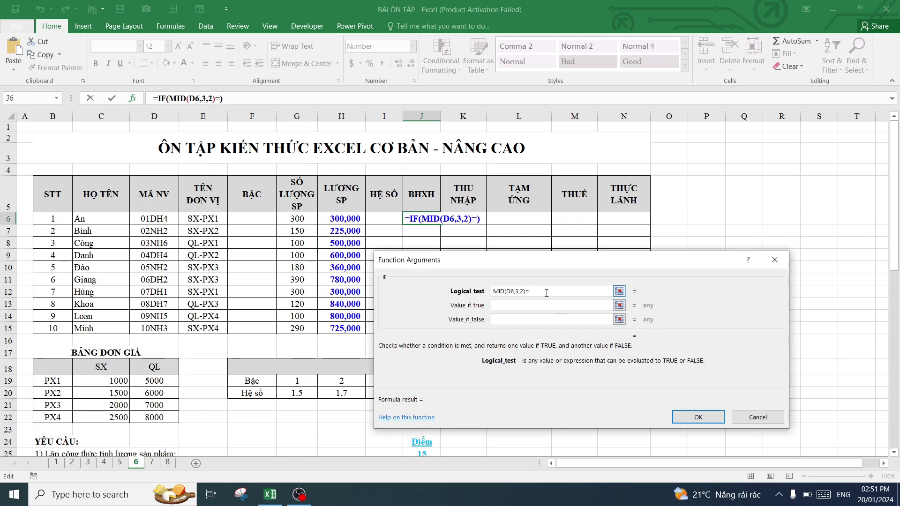
type("\"DH")
type("\"")
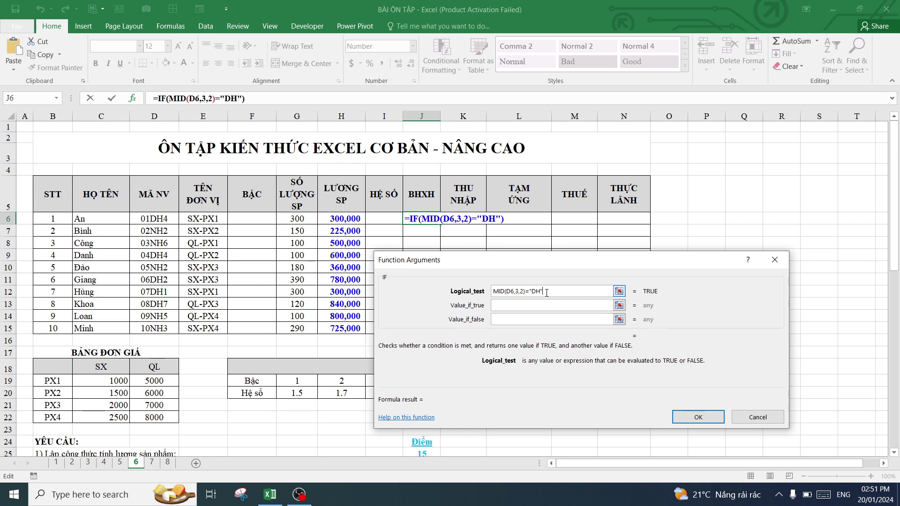
Return 5%*H6 when true and 0 otherwise, then fill J6 down to J15
left_click(543, 301)
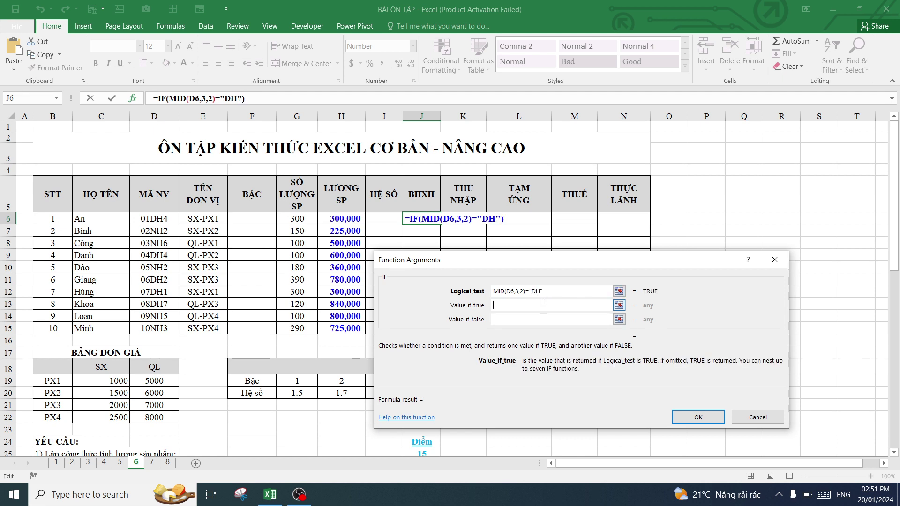
type("5%*")
left_click(337, 220)
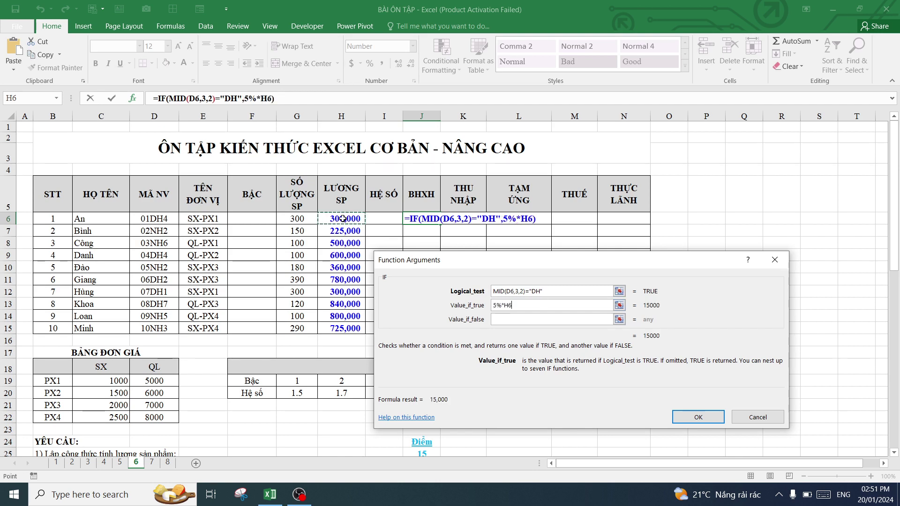
left_click(519, 320)
type("0")
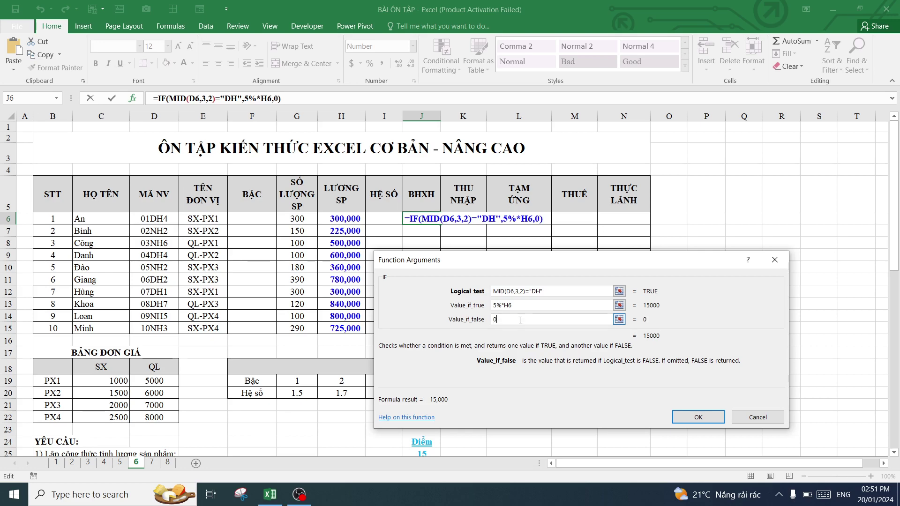
key("Return")
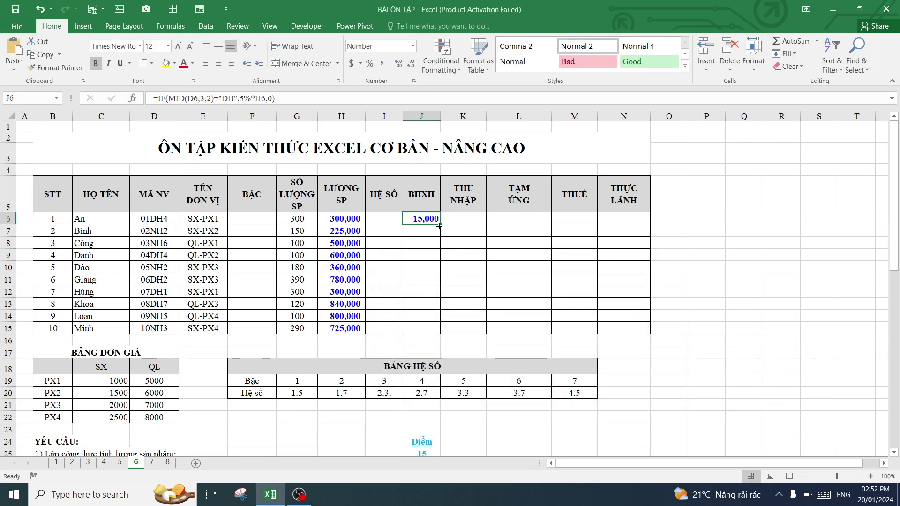
left_click_drag(440, 225, 432, 331)
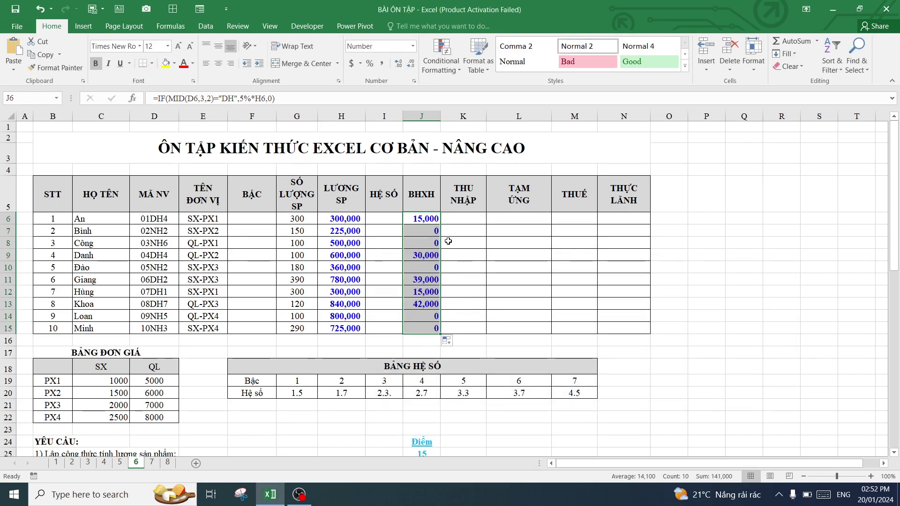
left_click(464, 242)
scroll(366, 327, "down", 4)
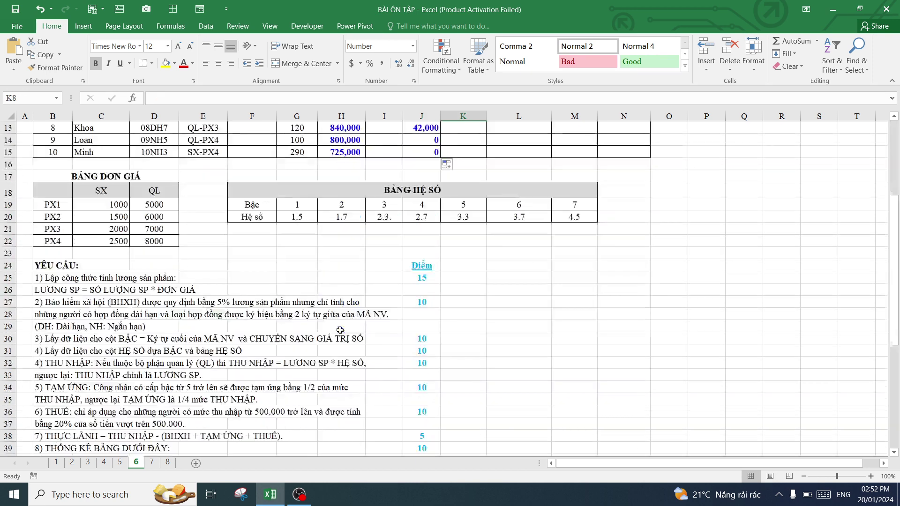
scroll(367, 327, "down", 2)
left_click(105, 265)
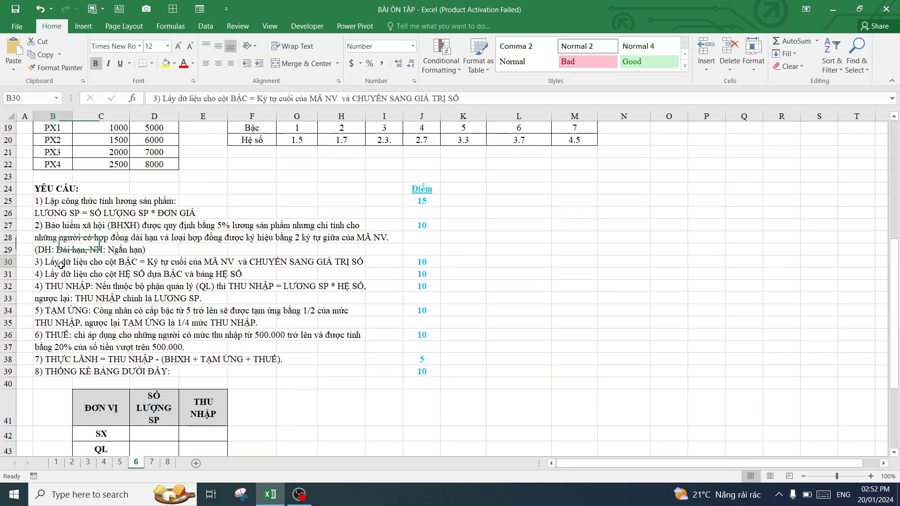
left_click_drag(59, 264, 116, 265)
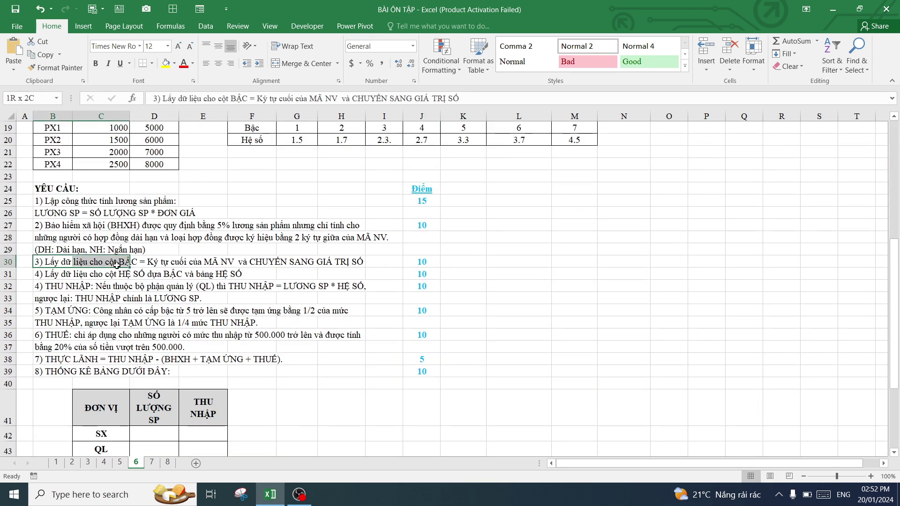
left_click(162, 265)
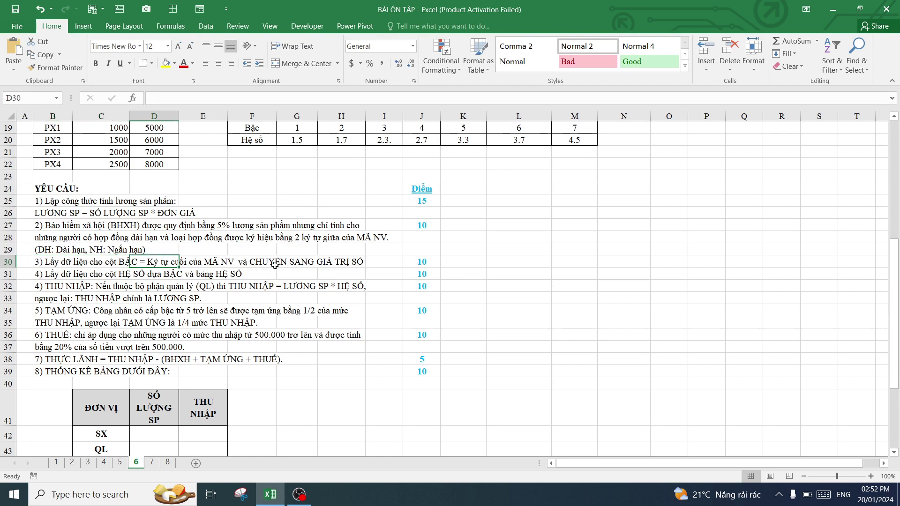
left_click(262, 267)
left_click(342, 261)
mouse_move(57, 262)
left_mouse_down()
mouse_move(284, 261)
mouse_move(313, 268)
left_mouse_up()
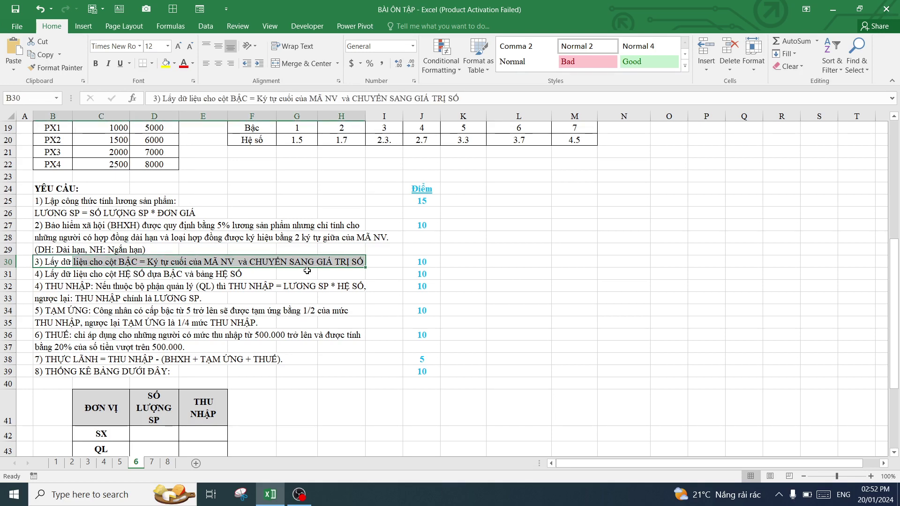
scroll(305, 271, "up", 4)
scroll(307, 271, "up", 2)
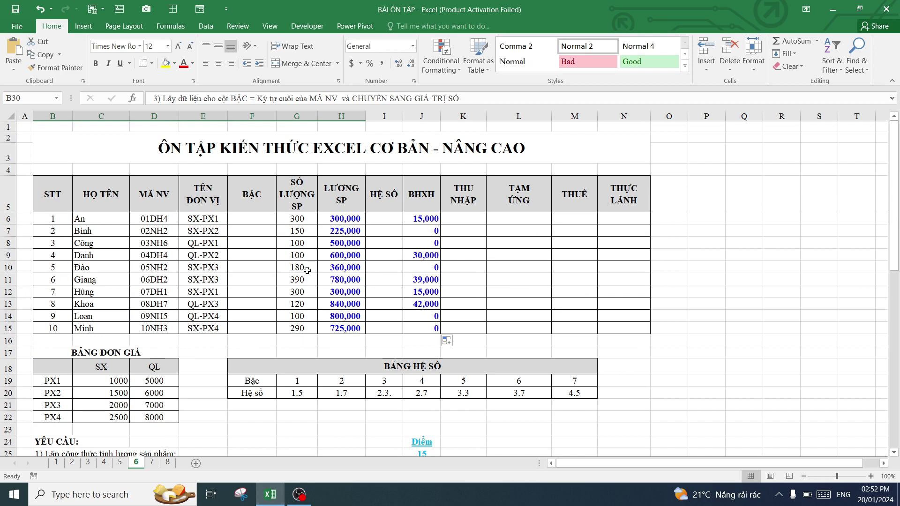
Enter =RIGHT(D6,1) in F6 to take the code's last digit
left_click(161, 219)
left_click(246, 218)
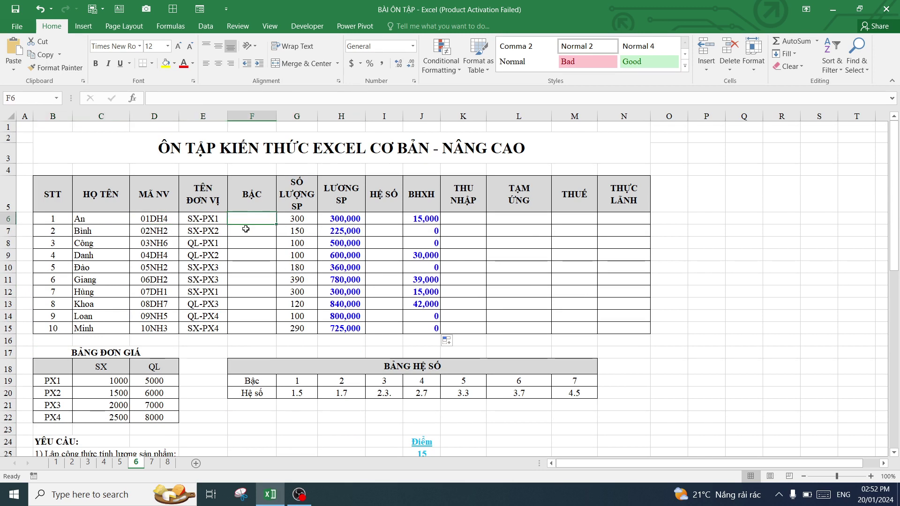
type("=")
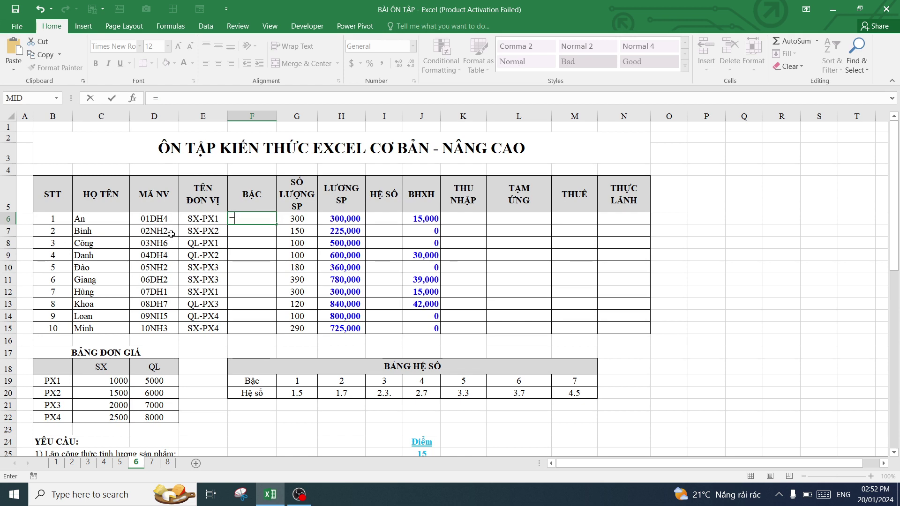
left_click(56, 98)
left_click(38, 144)
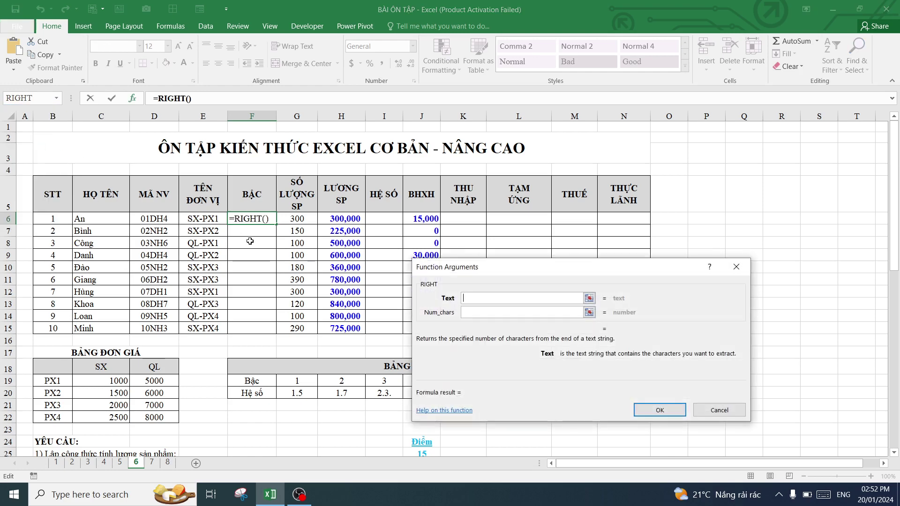
left_click(153, 219)
left_click(491, 313)
type("1")
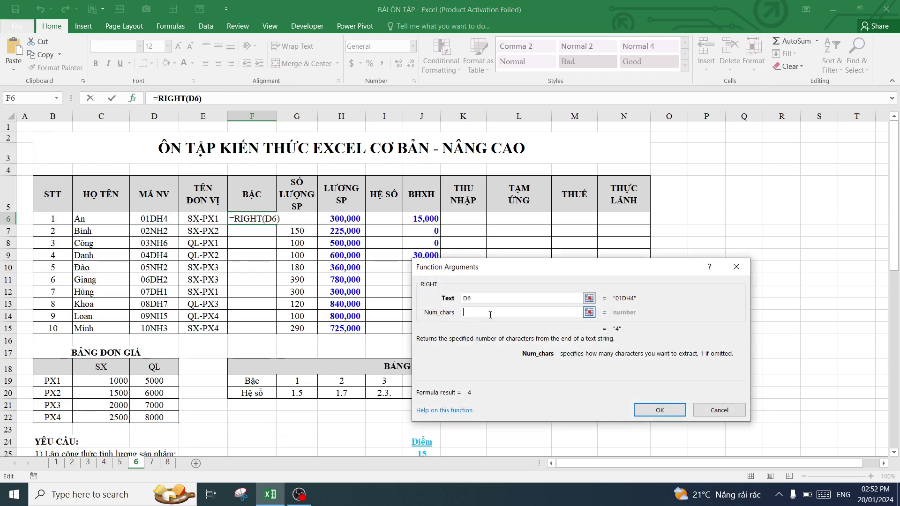
left_click(660, 410)
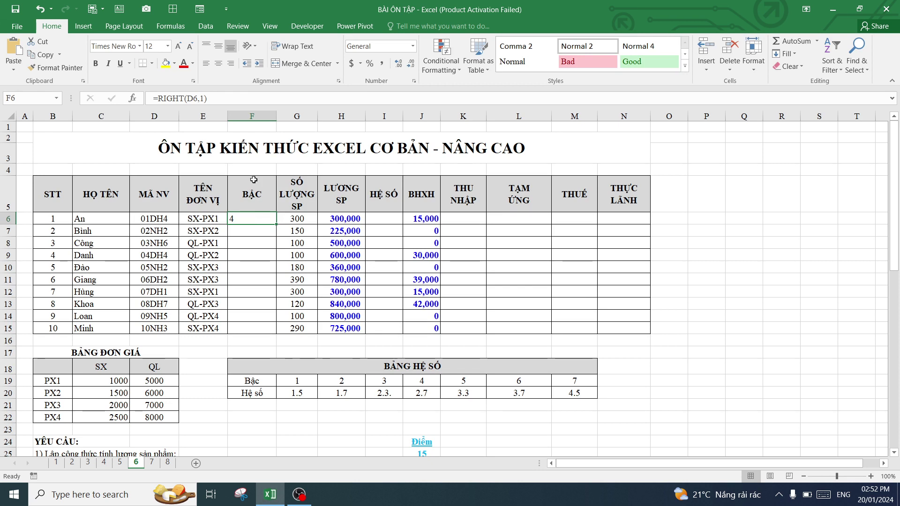
Change F6 to =RIGHT(D6,1)*1 and fill it down to F15
left_click(255, 102)
type("*1")
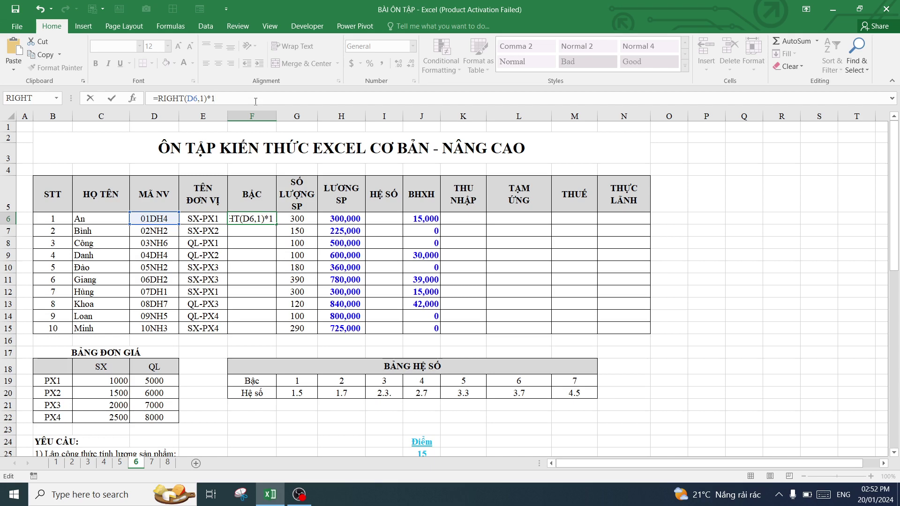
key("Return")
left_click(271, 221)
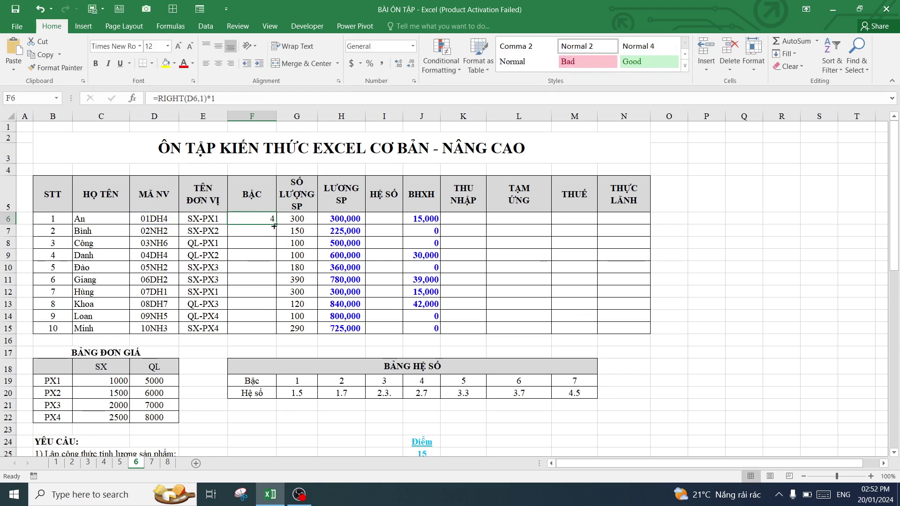
left_click_drag(276, 225, 271, 321)
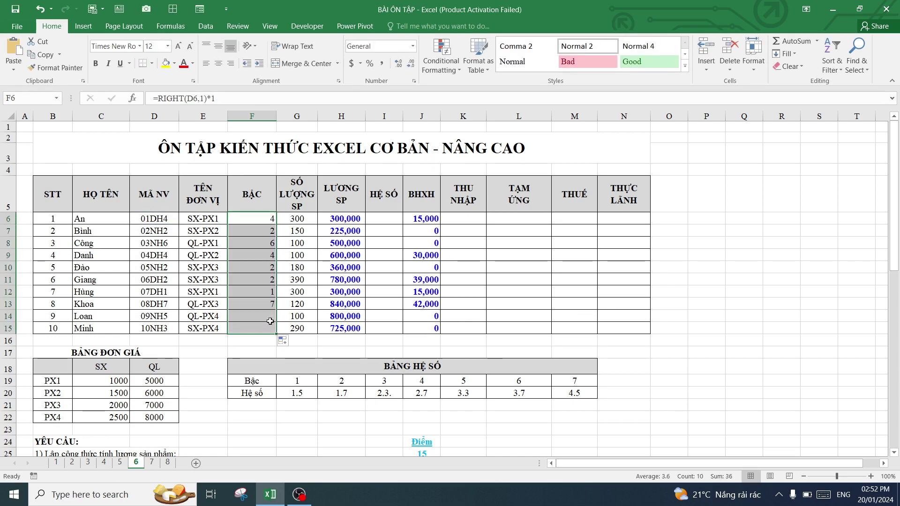
left_click(264, 219)
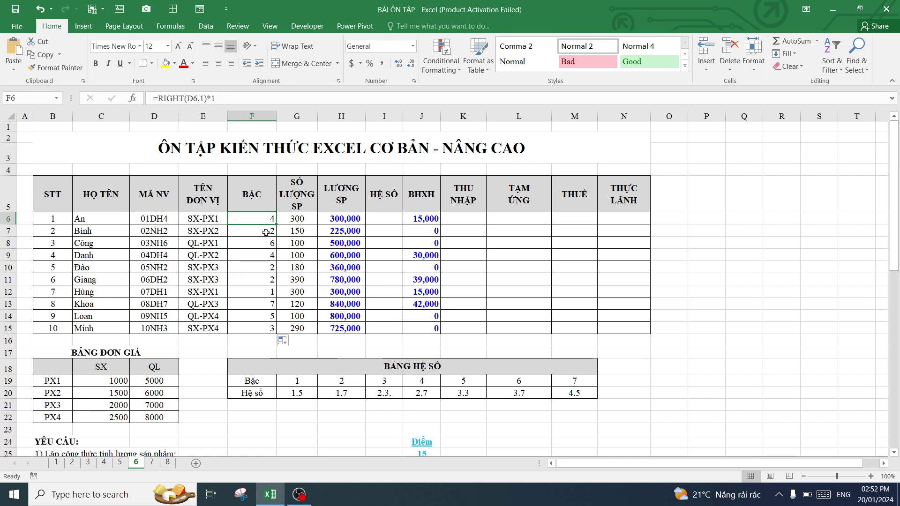
Highlight the BẬC and HỆ SỐ requirement lines below the table
scroll(267, 239, "down", 3)
scroll(267, 238, "down", 1)
scroll(267, 239, "down", 3)
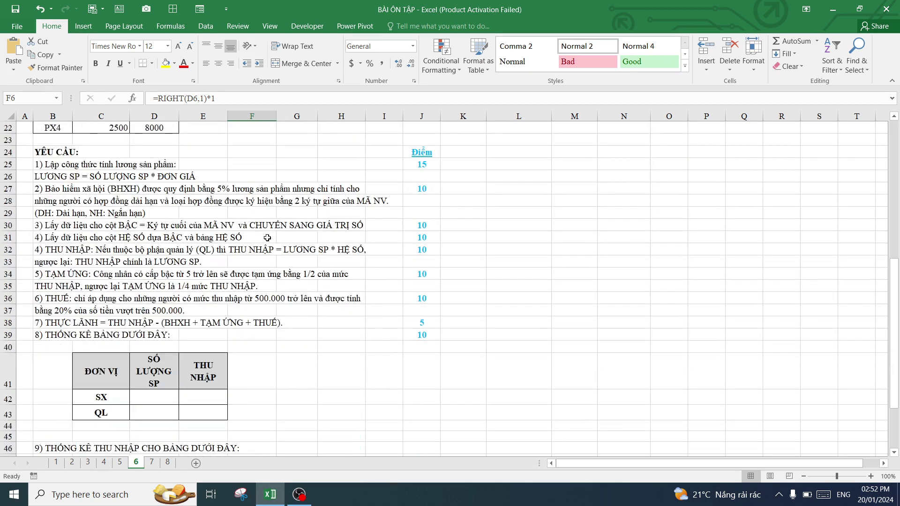
left_click(73, 226)
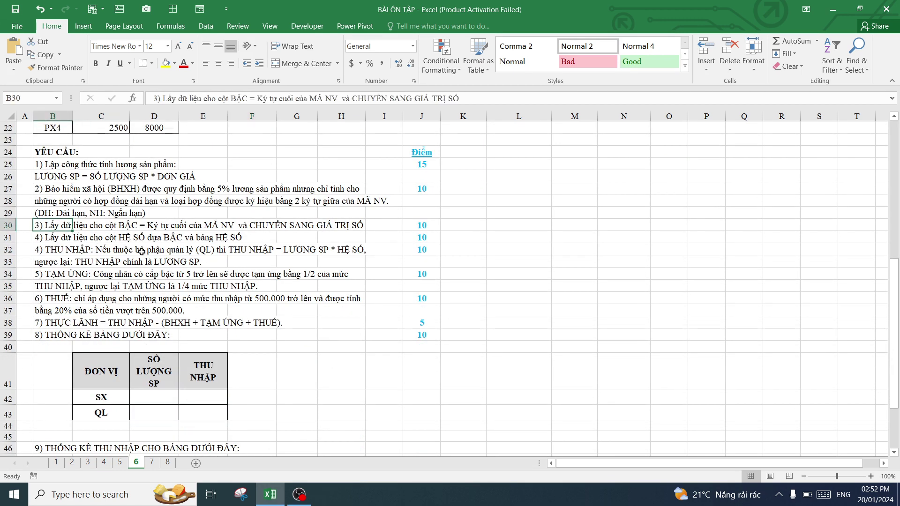
left_click(62, 238)
left_click_drag(54, 236, 253, 237)
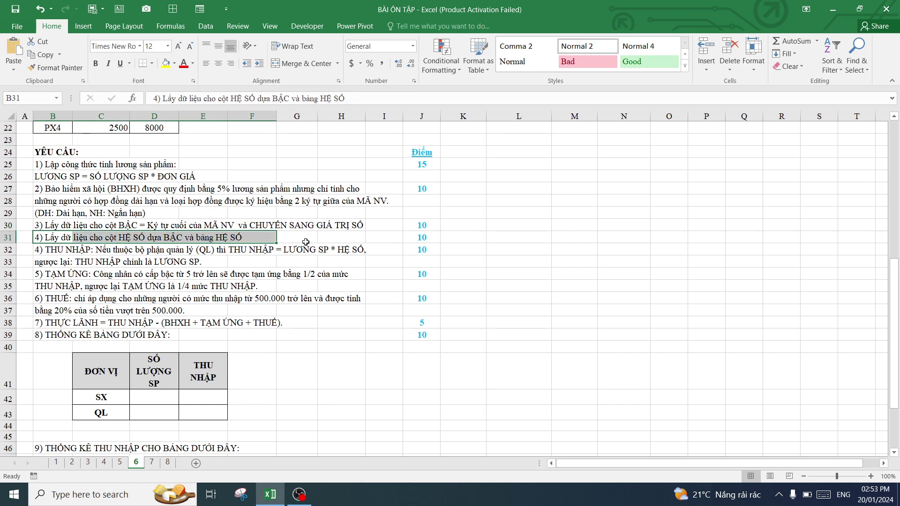
scroll(305, 242, "up", 4)
scroll(306, 242, "up", 2)
Select the BẢNG HỆ SỐ table, then begin a formula with = in I6
left_click(433, 331)
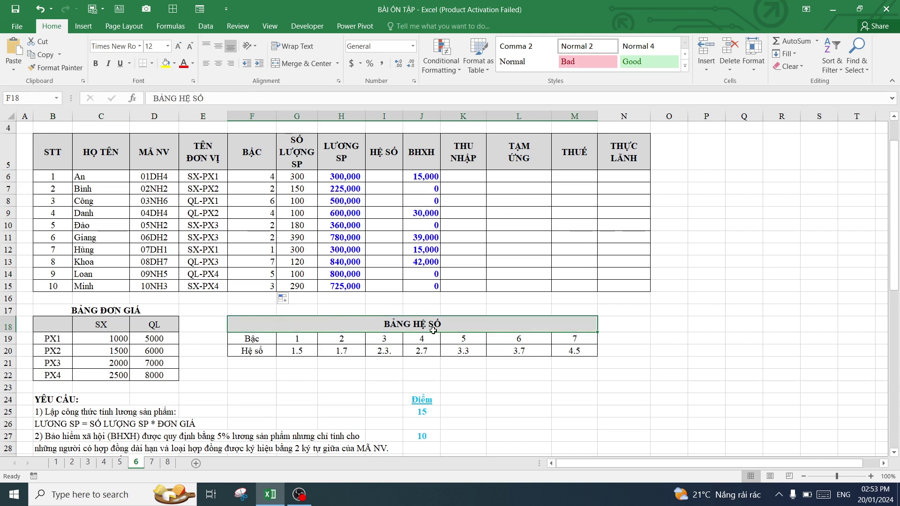
left_click_drag(433, 330, 397, 359)
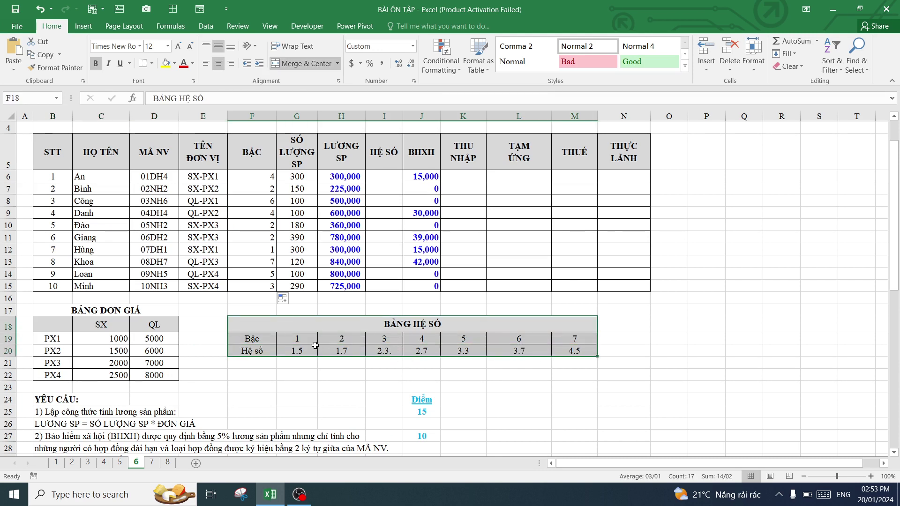
left_click(294, 352)
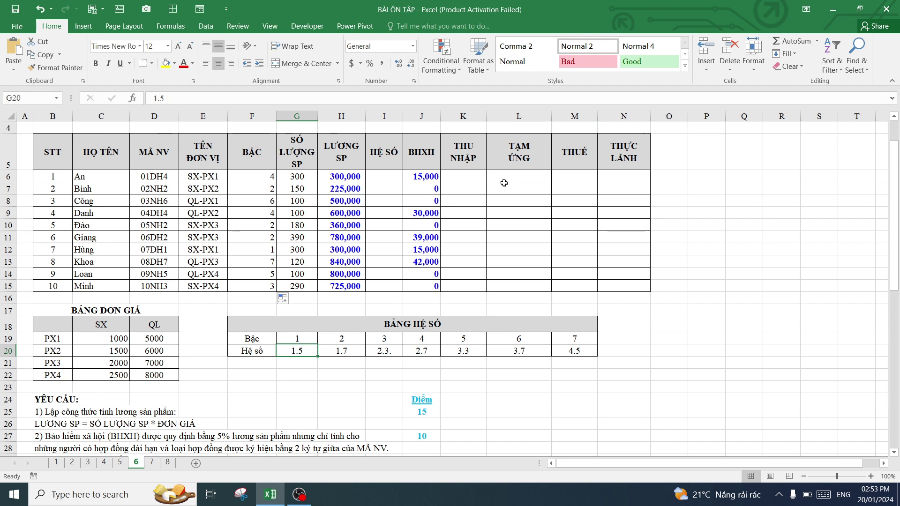
left_click(388, 179)
scroll(392, 269, "up", 1)
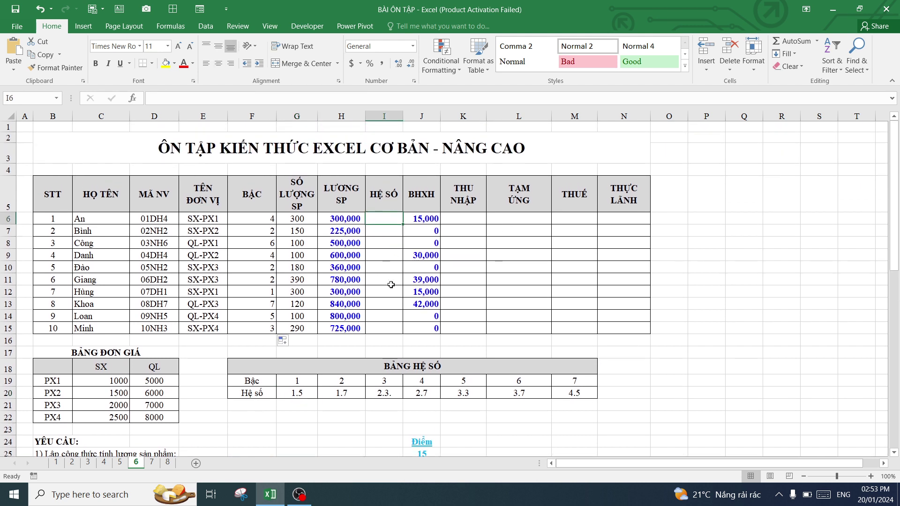
type("=")
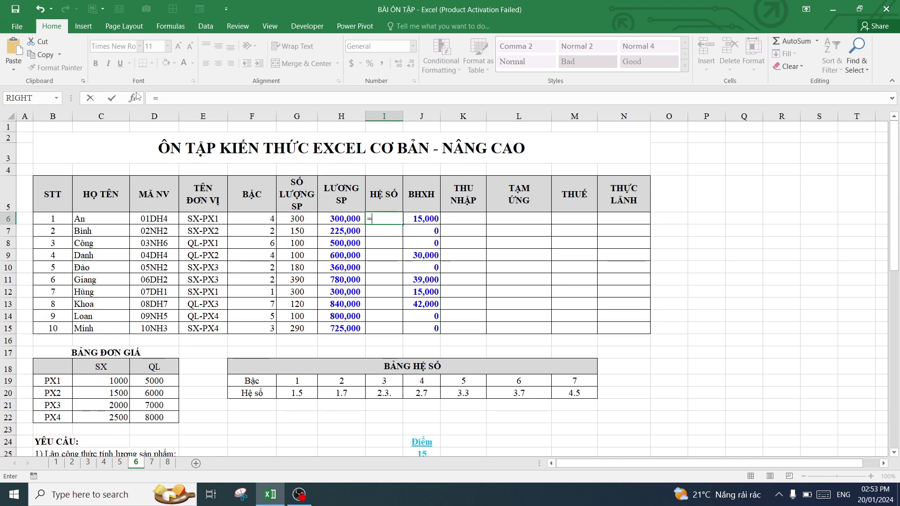
Insert HLOOKUP from the full function library with F6 as the lookup value
left_click(55, 99)
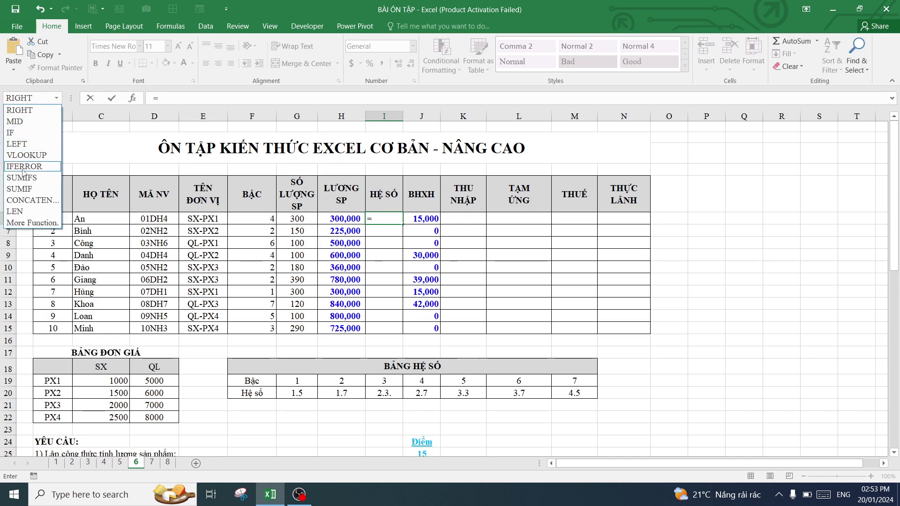
left_click(33, 223)
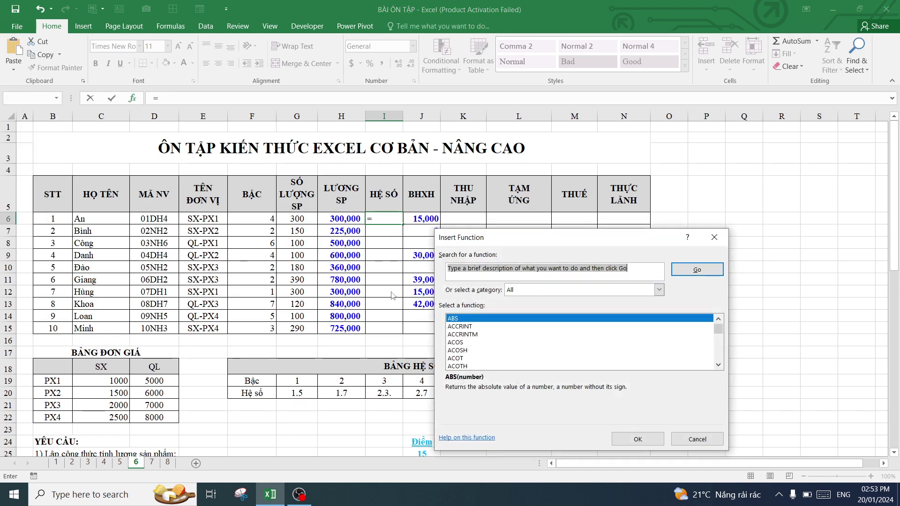
left_click(456, 361)
key("h")
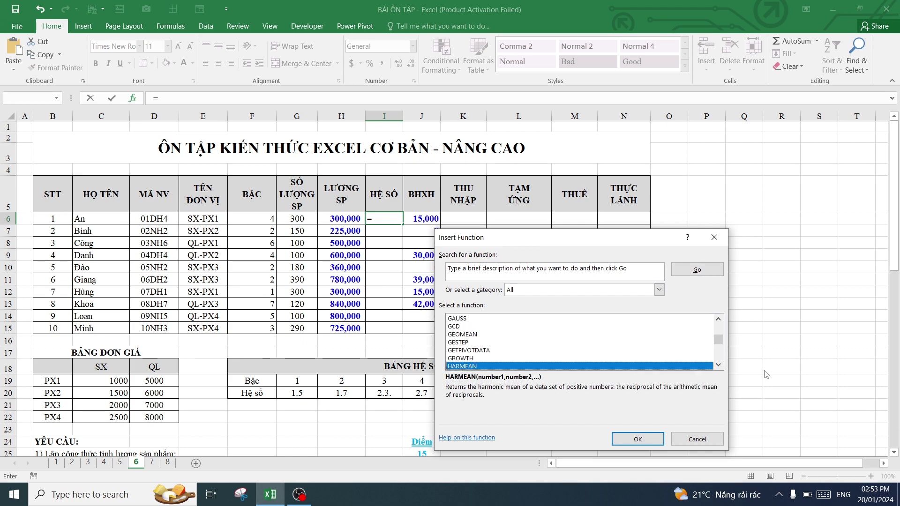
scroll(718, 364, "down", 5)
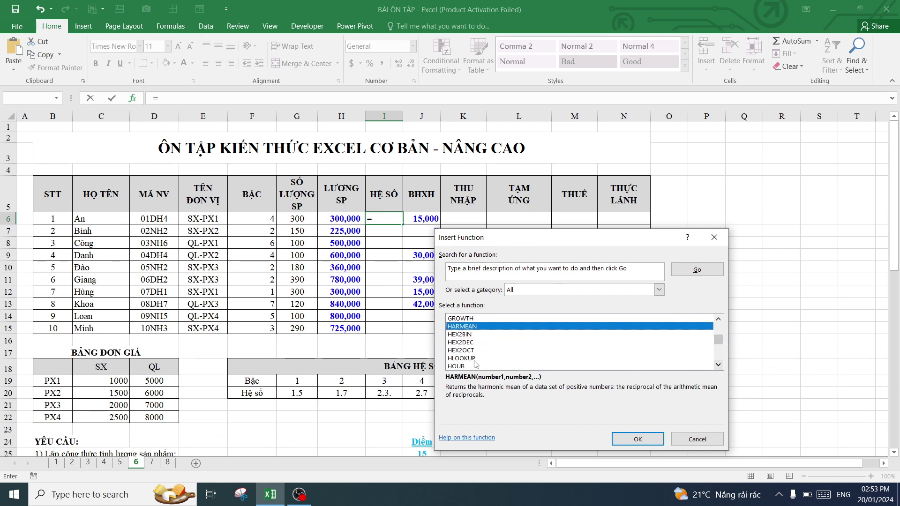
left_click(469, 358)
left_click(638, 439)
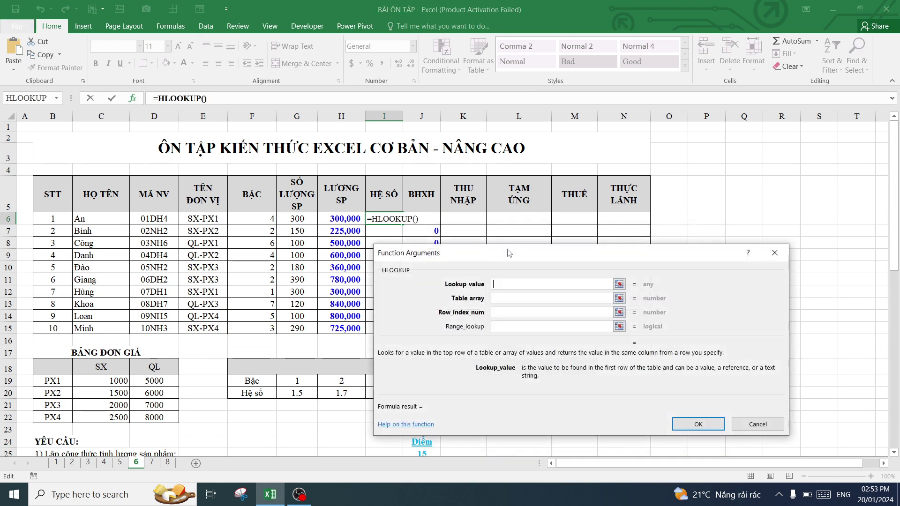
mouse_move(503, 244)
left_mouse_down()
mouse_move(622, 180)
mouse_move(618, 167)
left_mouse_up()
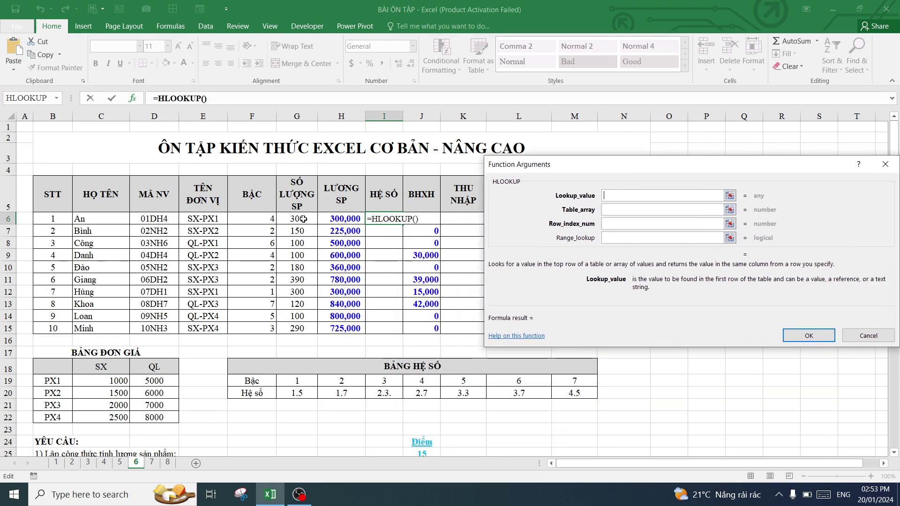
left_click(258, 219)
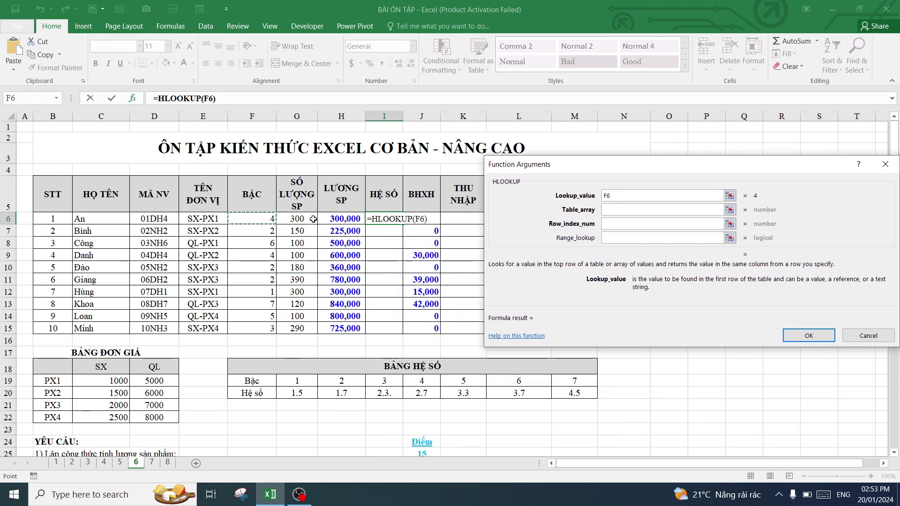
key("Tab")
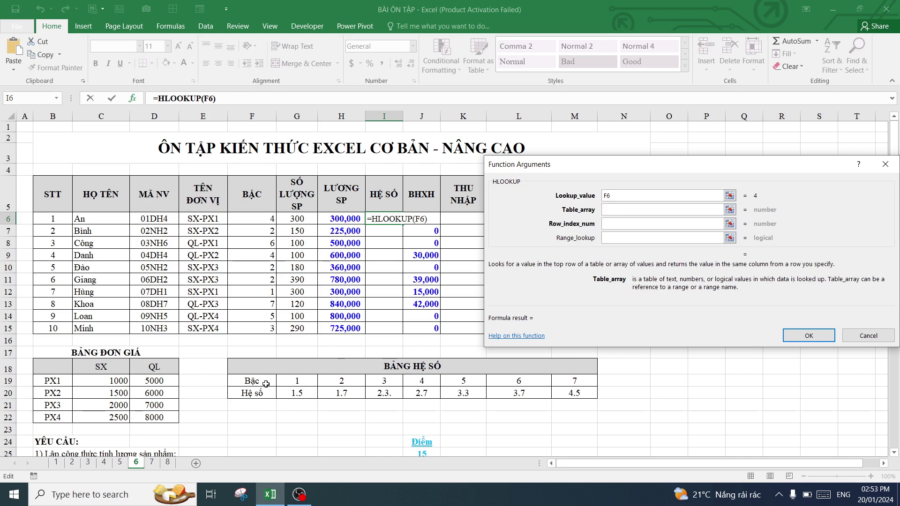
Set the table to $F$19:$M$20 with exact match 0, and fill I6 down to I15
left_click_drag(266, 384, 571, 395)
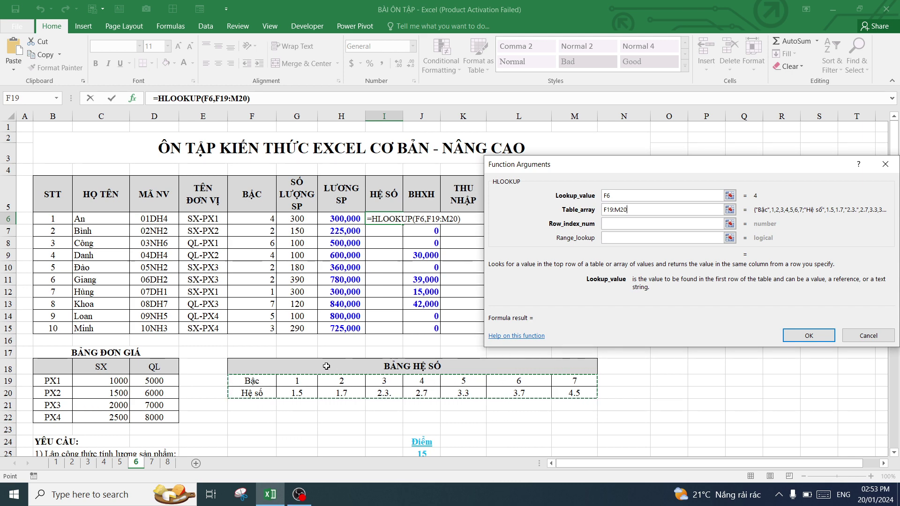
left_click_drag(326, 367, 453, 372)
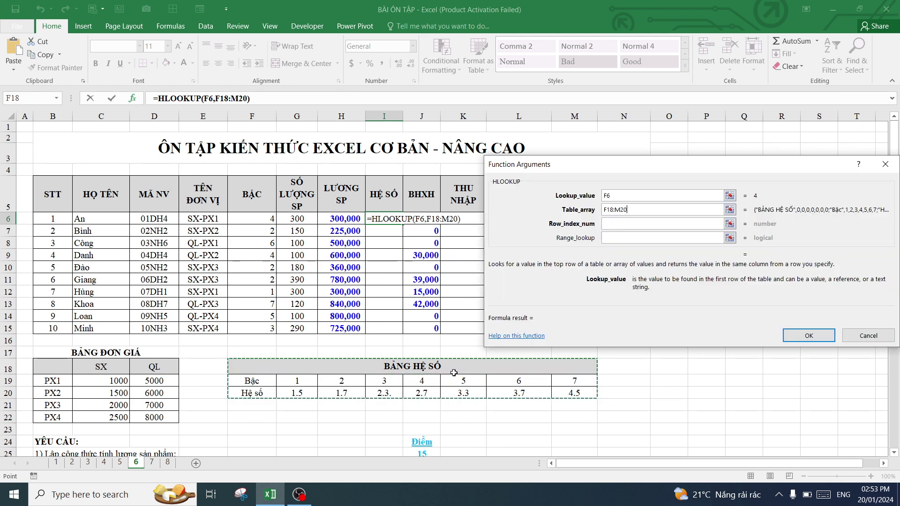
mouse_move(254, 381)
left_mouse_down()
mouse_move(549, 381)
mouse_move(577, 394)
left_mouse_up()
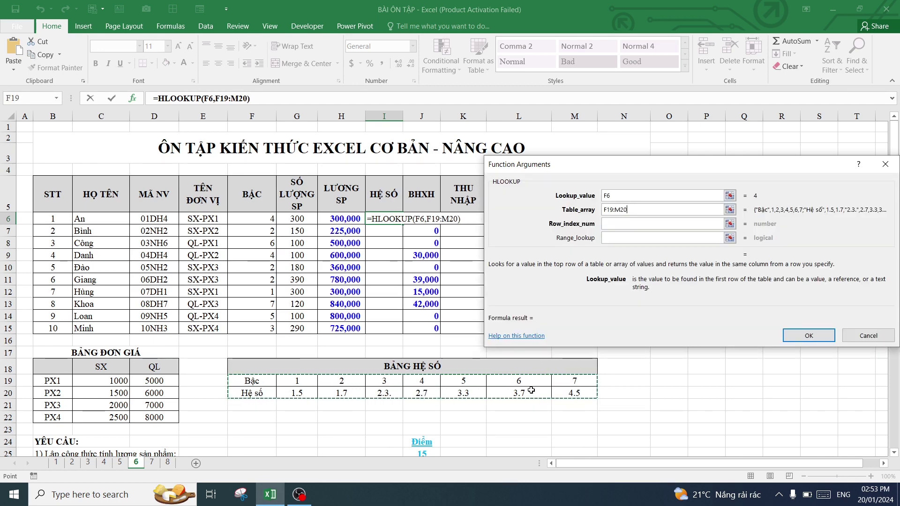
key("F4")
left_click(620, 223)
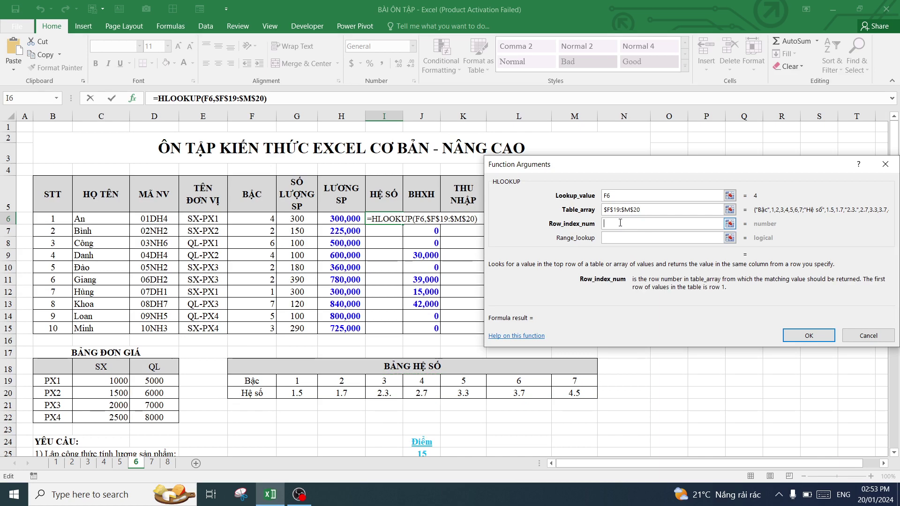
type("2")
left_click(625, 237)
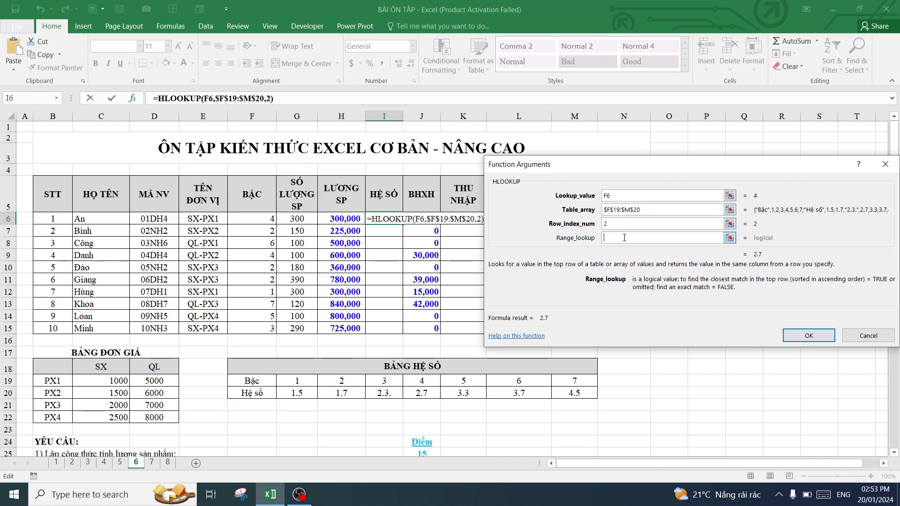
type(",0")
key("Return")
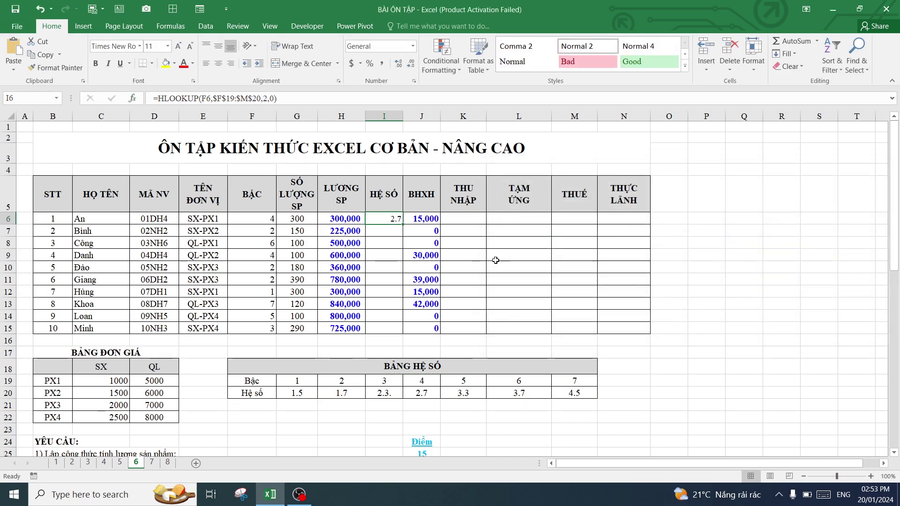
left_click_drag(400, 227, 400, 332)
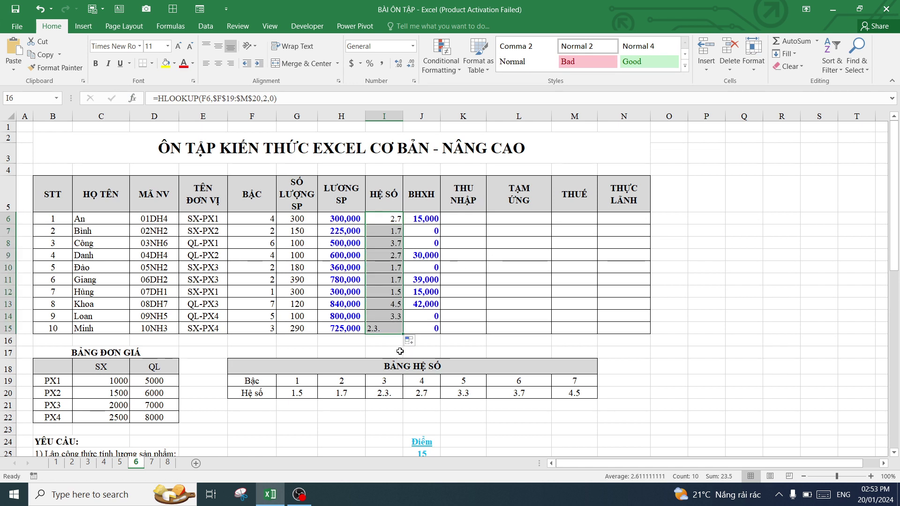
Correct the HỆ SỐ value in I20 from '2.3.' to 2.3
left_click(373, 397)
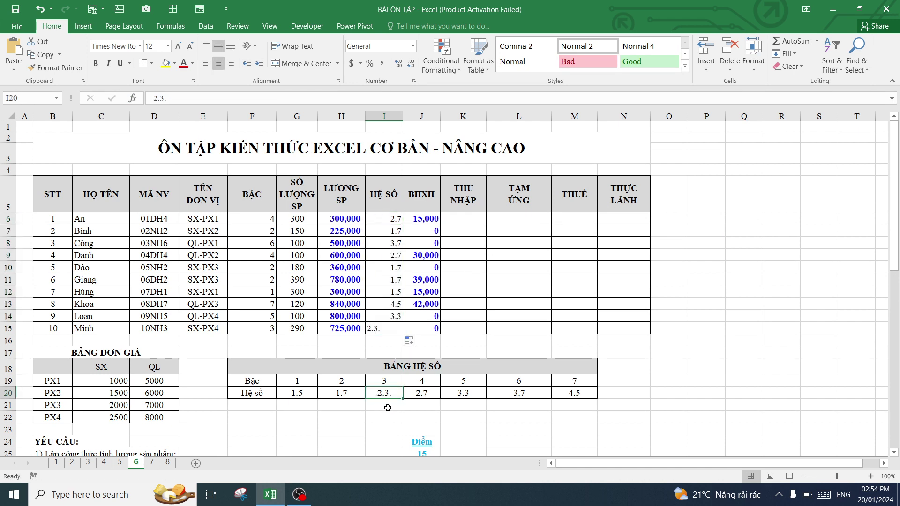
double_click(392, 393)
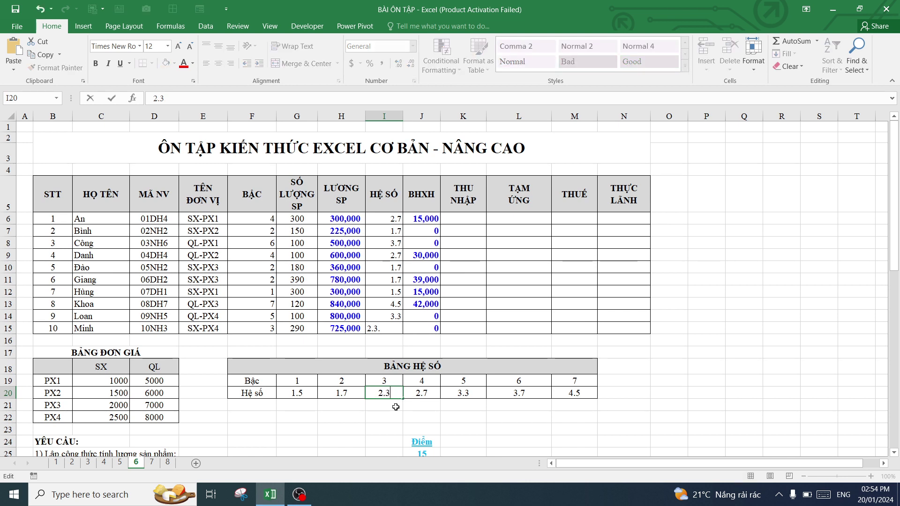
key("Return")
Read requirement 4 describing how to compute the THU NHẬP income column
left_click(463, 243)
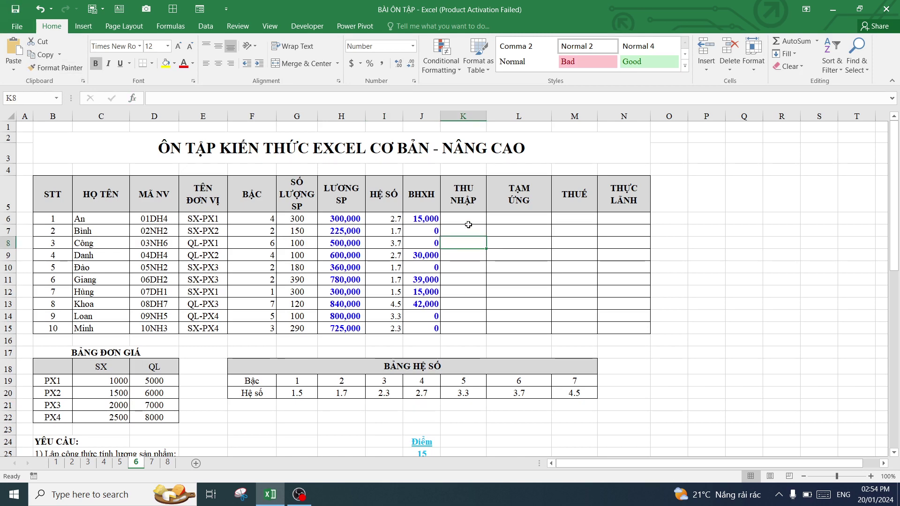
scroll(469, 224, "down", 4)
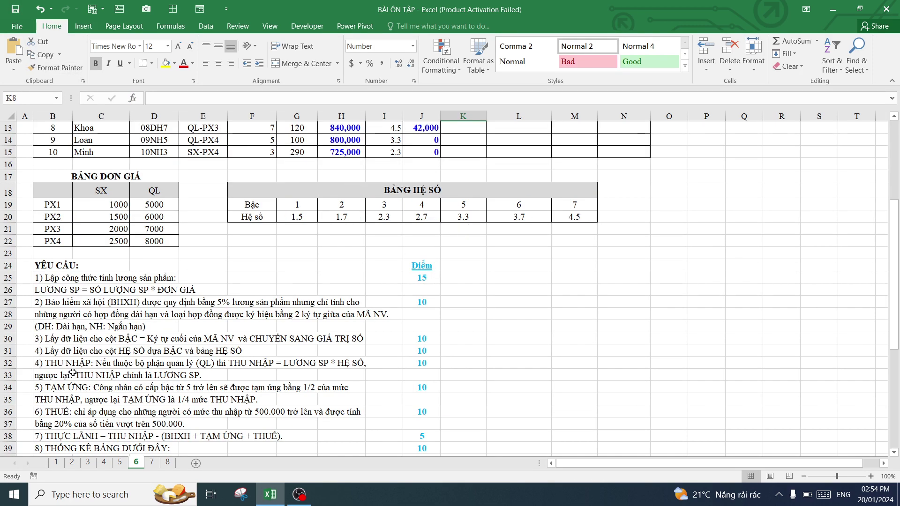
left_click(52, 365)
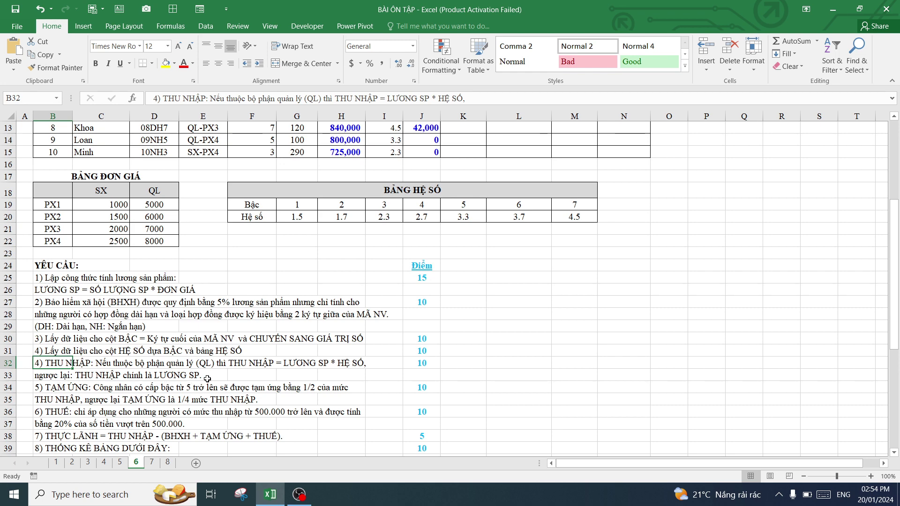
scroll(214, 378, "up", 4)
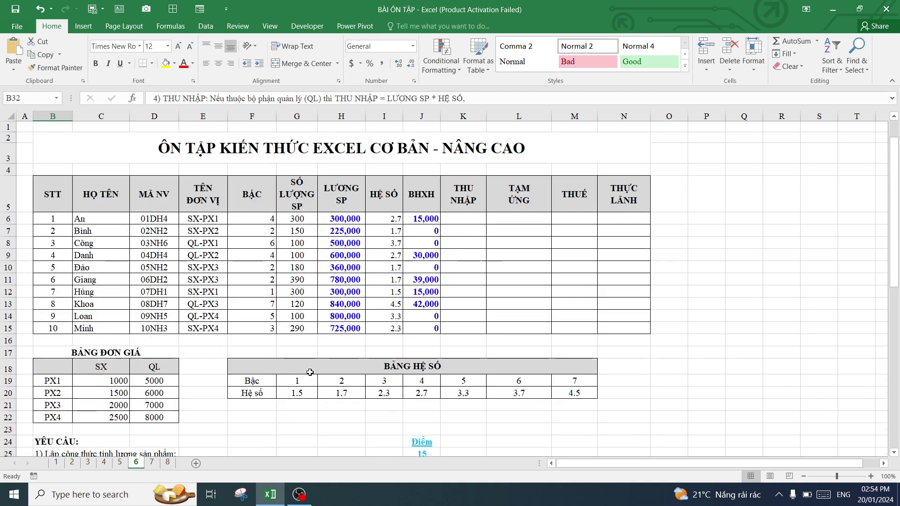
Start an IF formula in K6 with the condition LEFT(E6,2)="QL"
left_click(472, 219)
type("=")
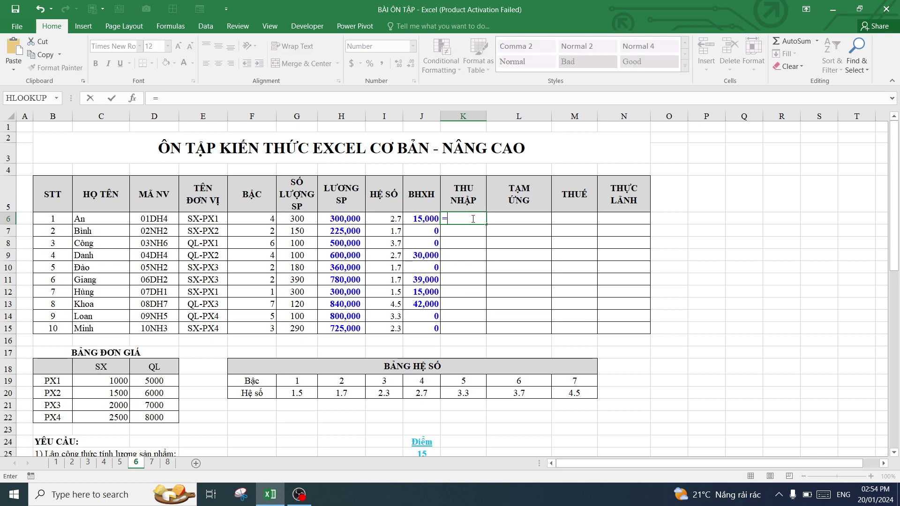
left_click(56, 98)
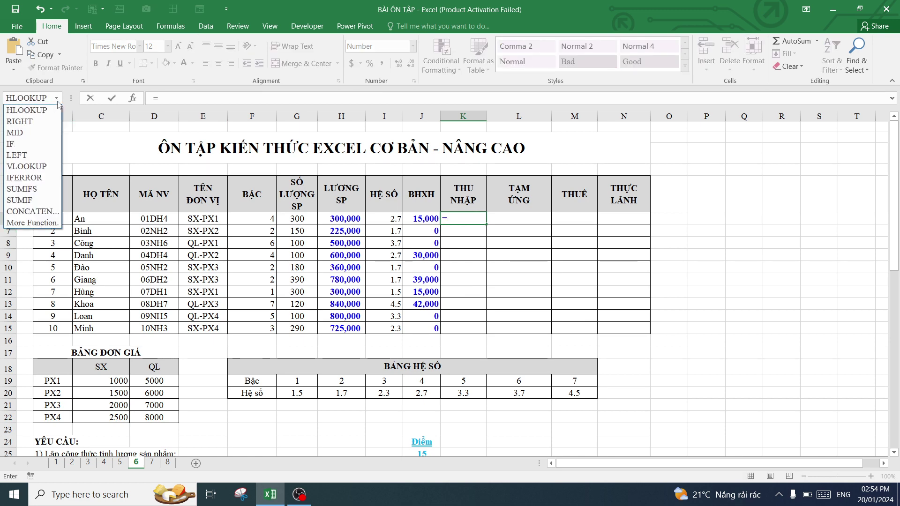
left_click(18, 143)
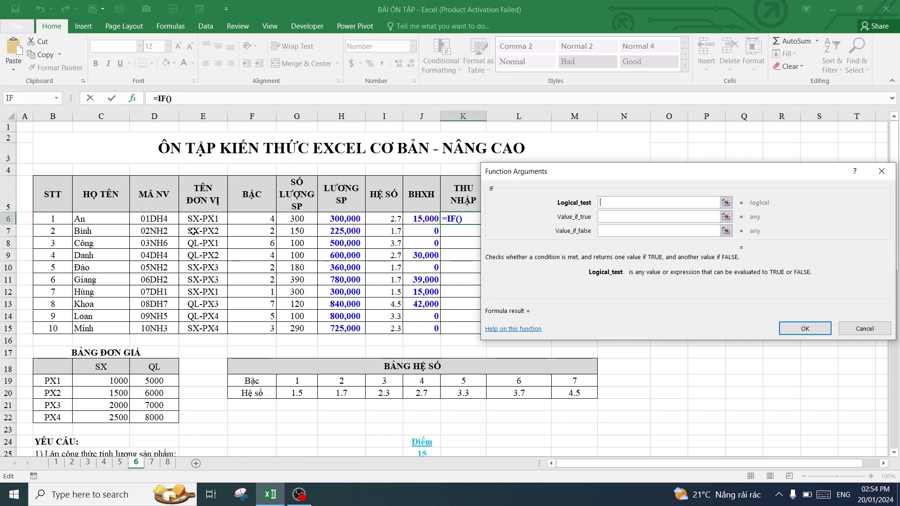
left_click(56, 98)
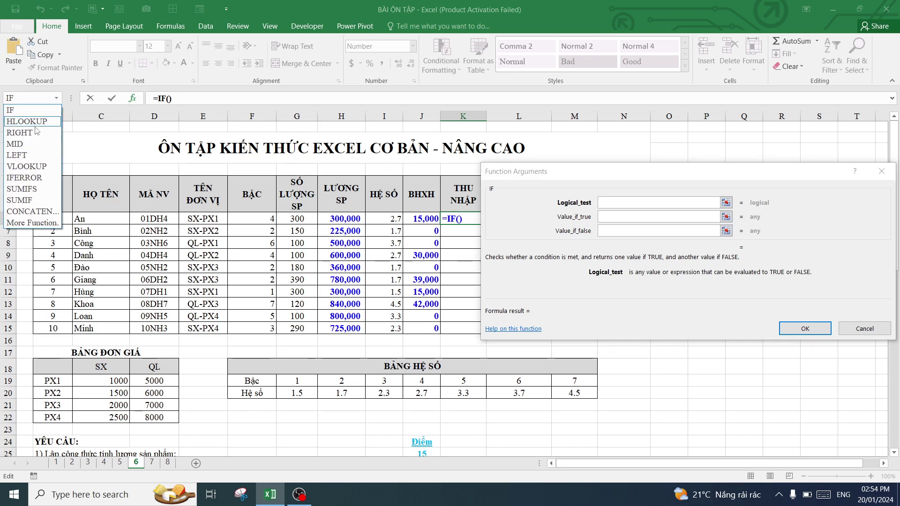
left_click(19, 154)
left_click(206, 219)
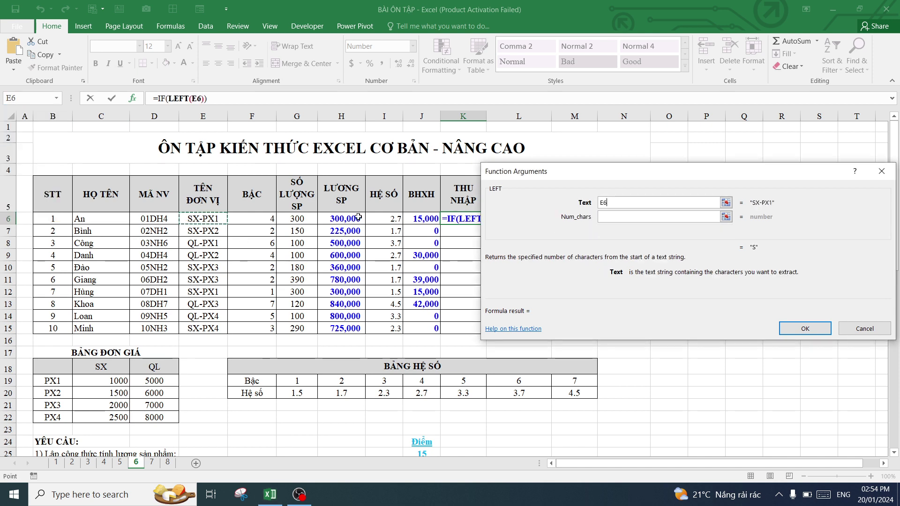
left_click(604, 217)
type("2")
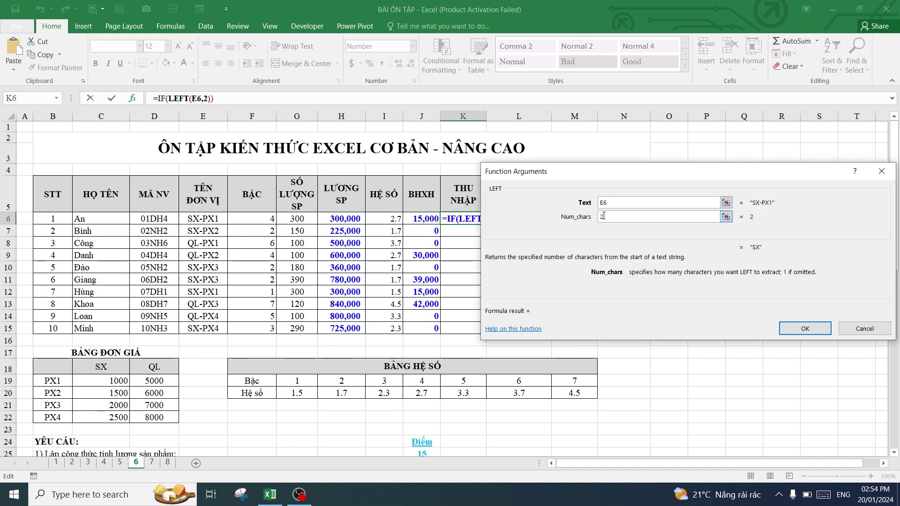
left_click(163, 101)
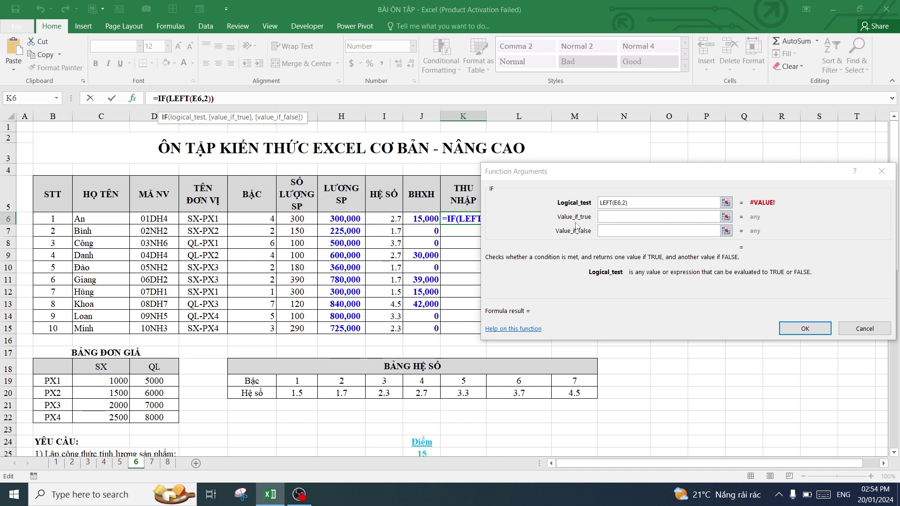
type("=\"QL")
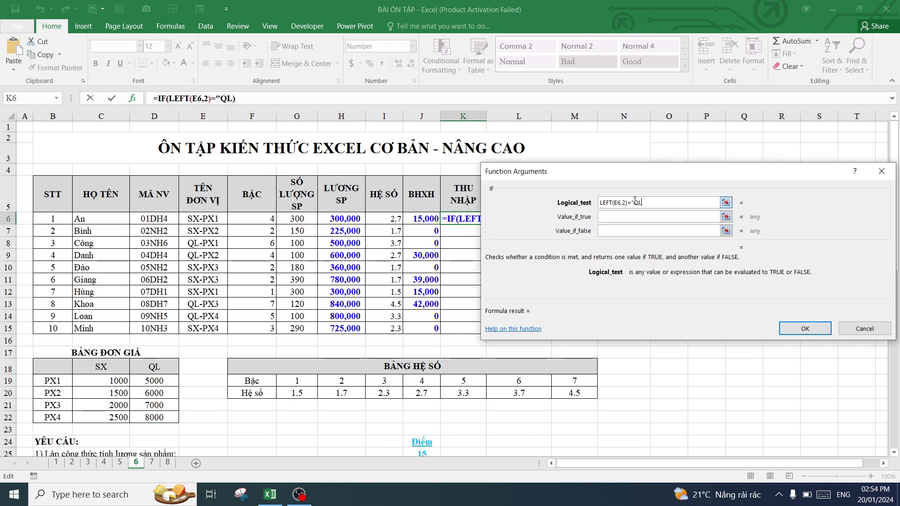
type("\"")
Make the income H6*I6 when true and H6 otherwise, and confirm the formula
left_click(638, 217)
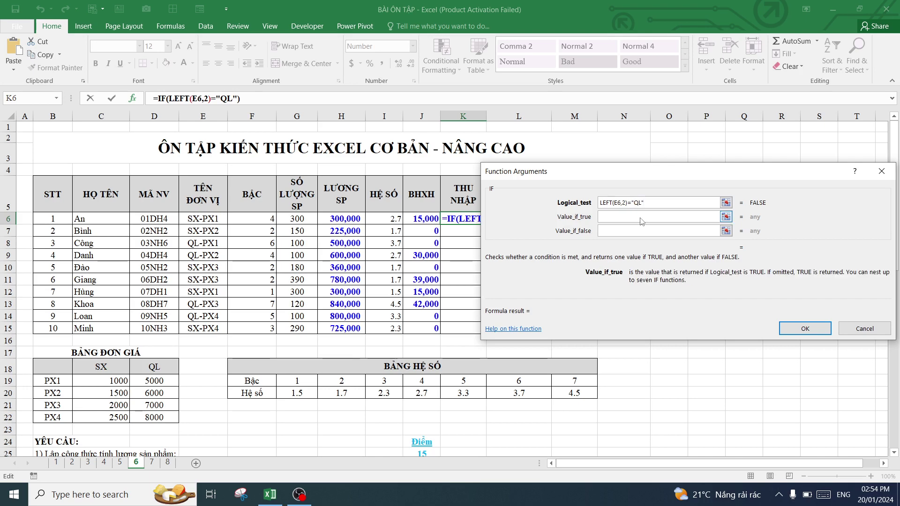
scroll(303, 286, "down", 4)
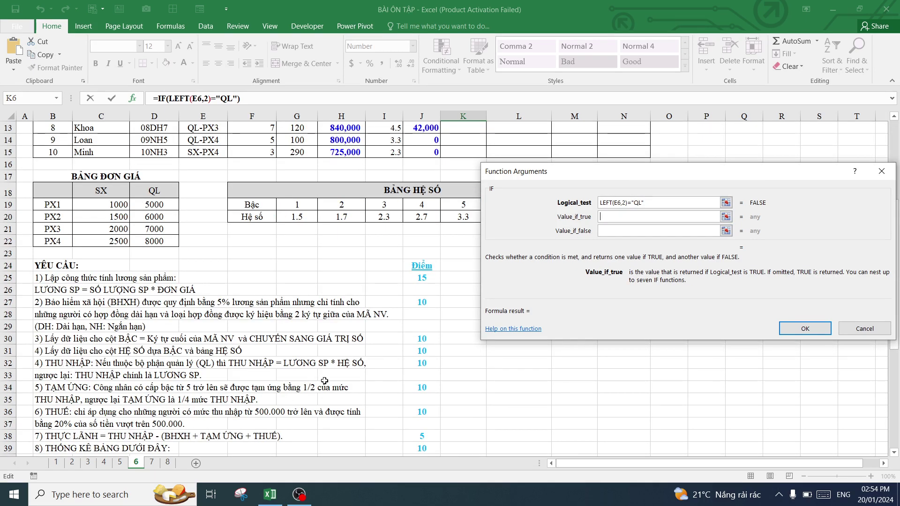
scroll(361, 372, "up", 2)
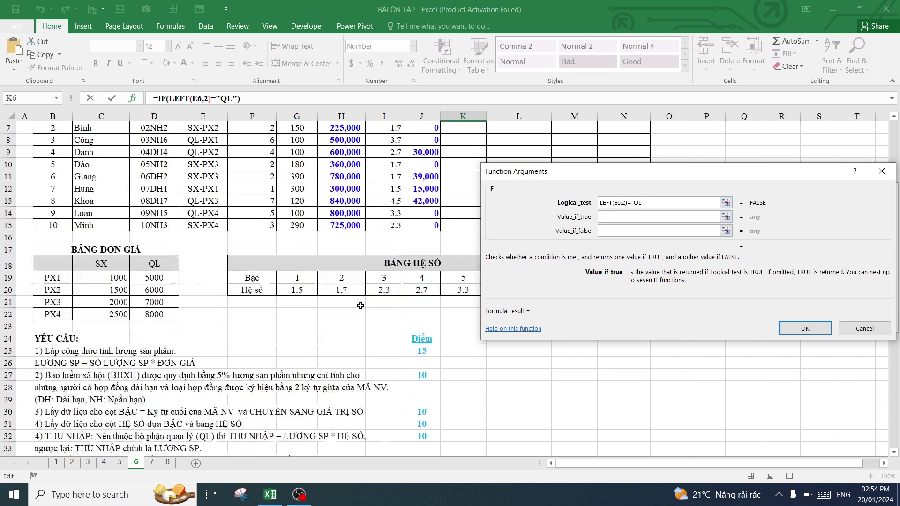
scroll(361, 372, "up", 2)
left_click_drag(562, 173, 579, 188)
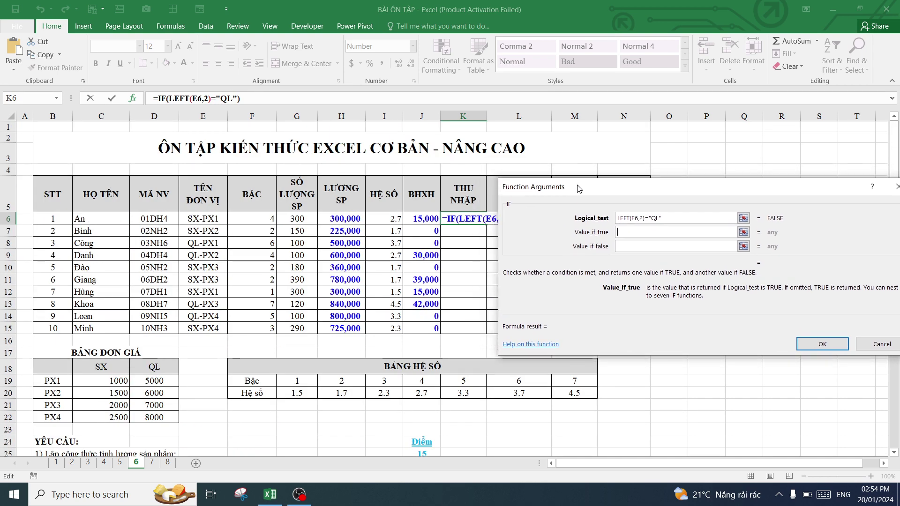
left_click(330, 219)
type("*")
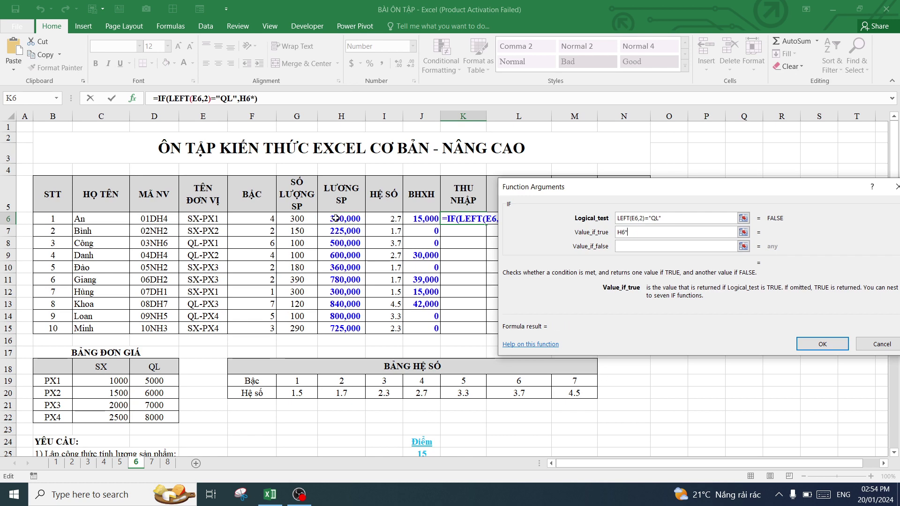
left_click(377, 217)
scroll(299, 305, "down", 2)
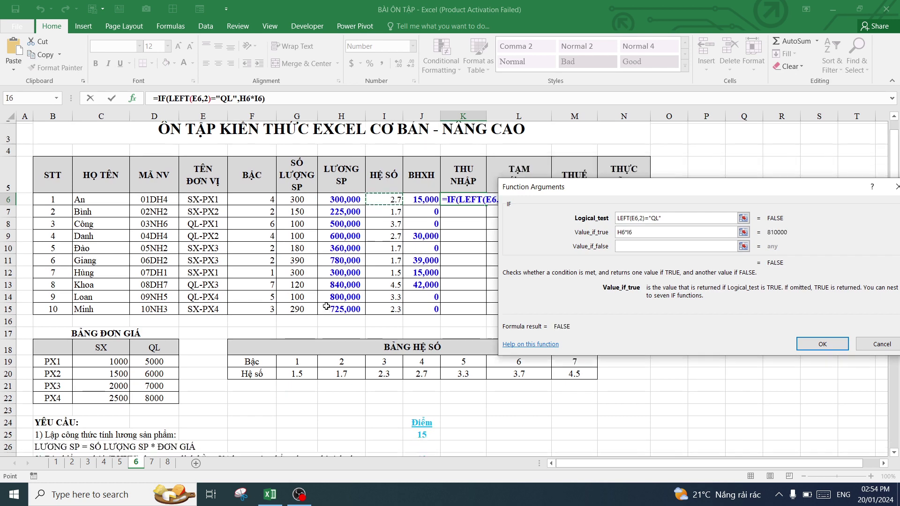
scroll(299, 305, "down", 2)
scroll(299, 305, "down", 2)
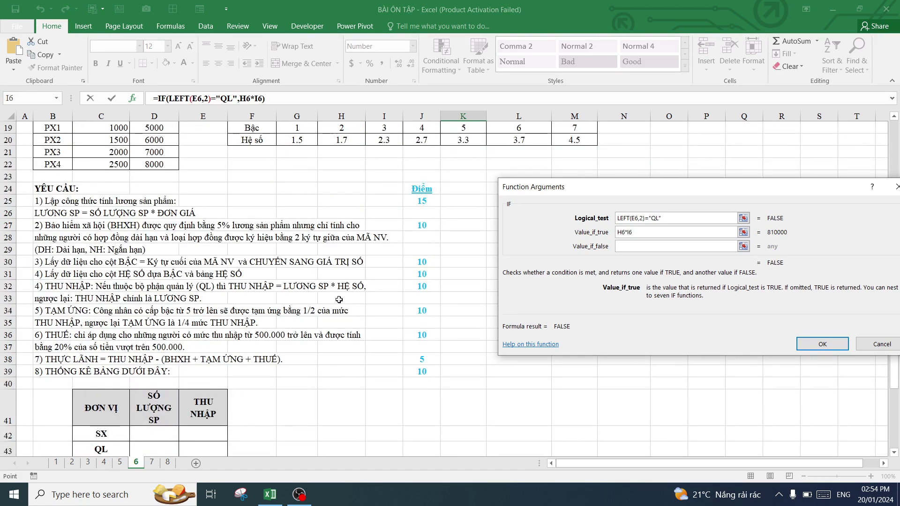
scroll(234, 307, "up", 5)
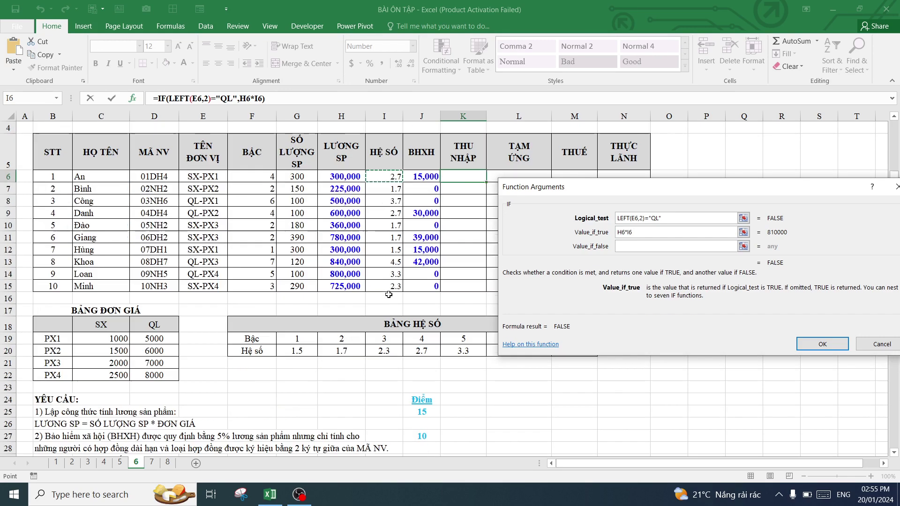
left_click(649, 248)
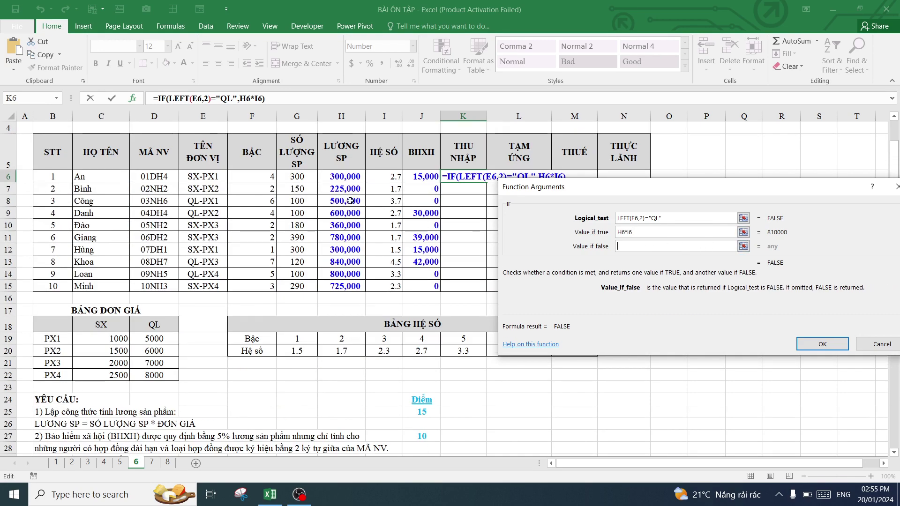
left_click(348, 178)
left_click(811, 349)
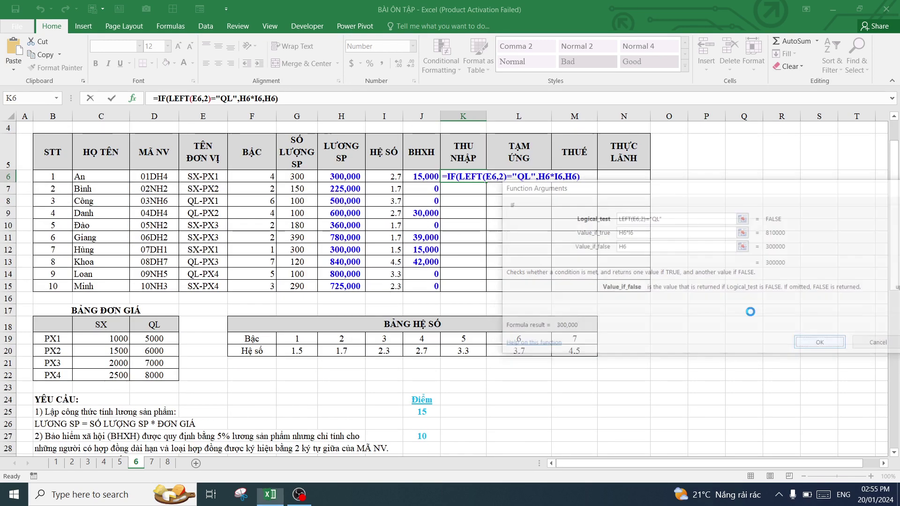
Copy the income formula from K6 down through K15
left_click_drag(487, 183, 488, 288)
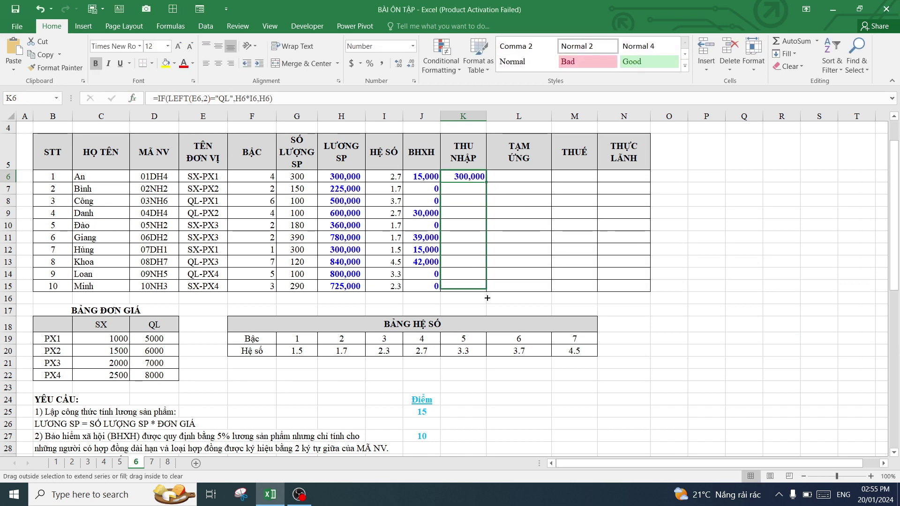
left_click(518, 176)
scroll(342, 302, "down", 4)
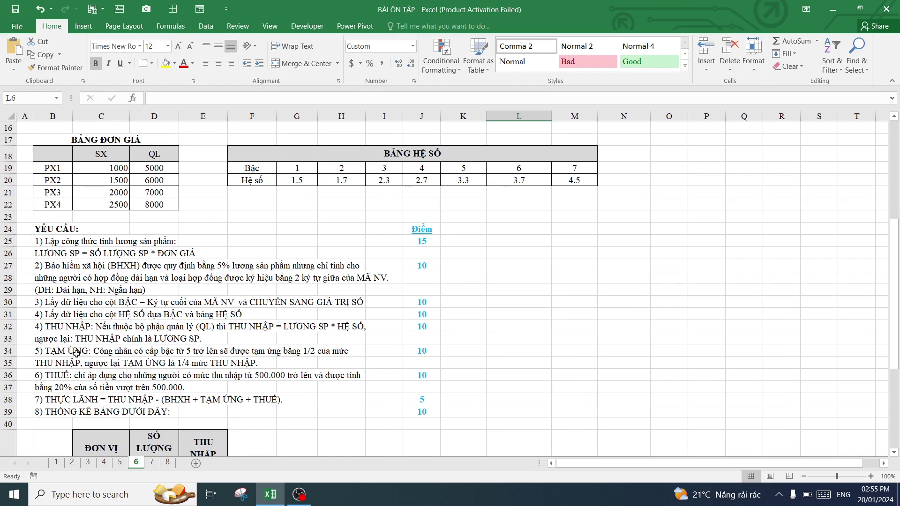
Read requirement 5 on the TẠM ỨNG advance and select cell L6
left_click(170, 355)
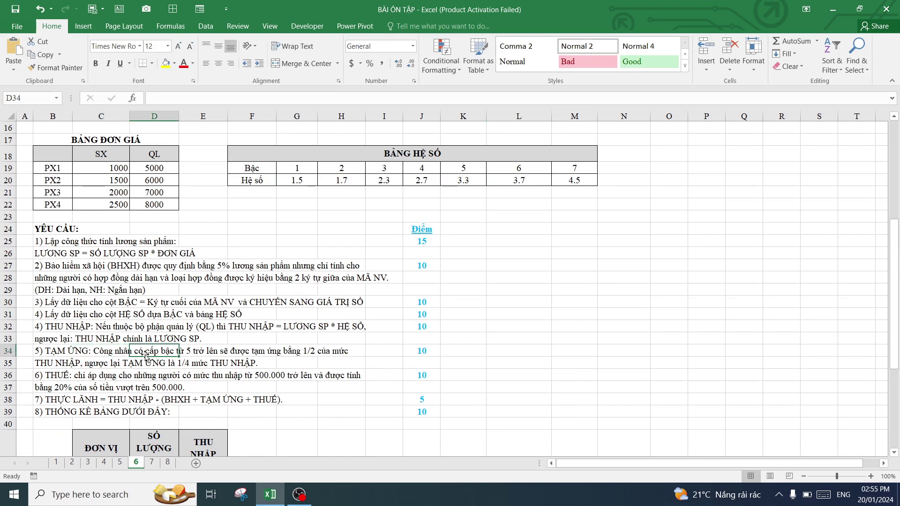
left_click(218, 356)
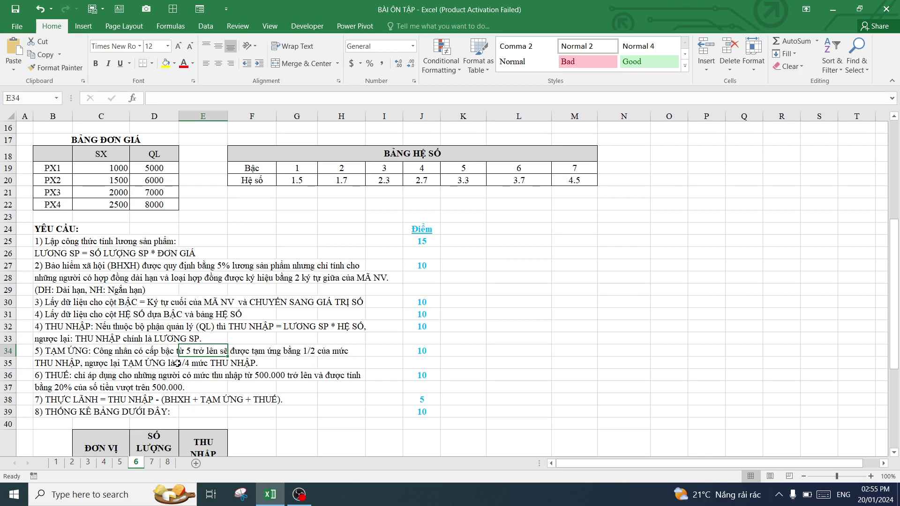
left_click(81, 353)
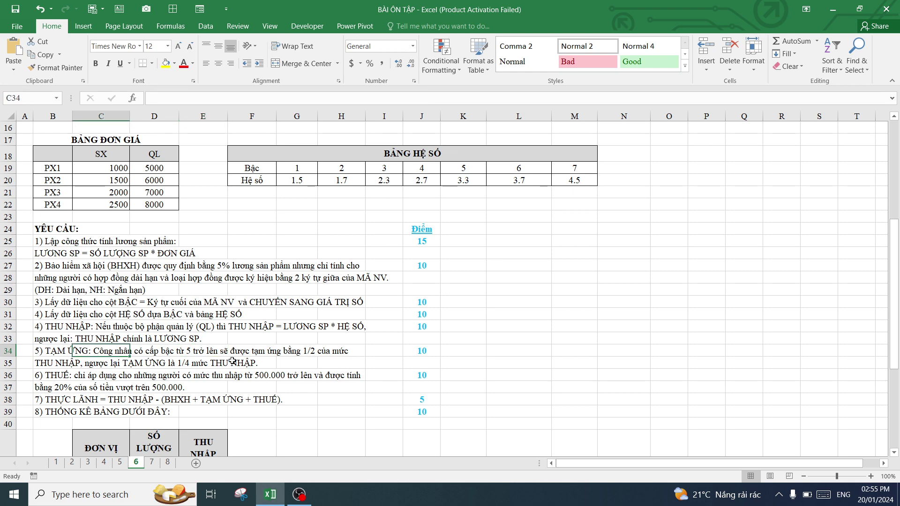
scroll(325, 359, "up", 4)
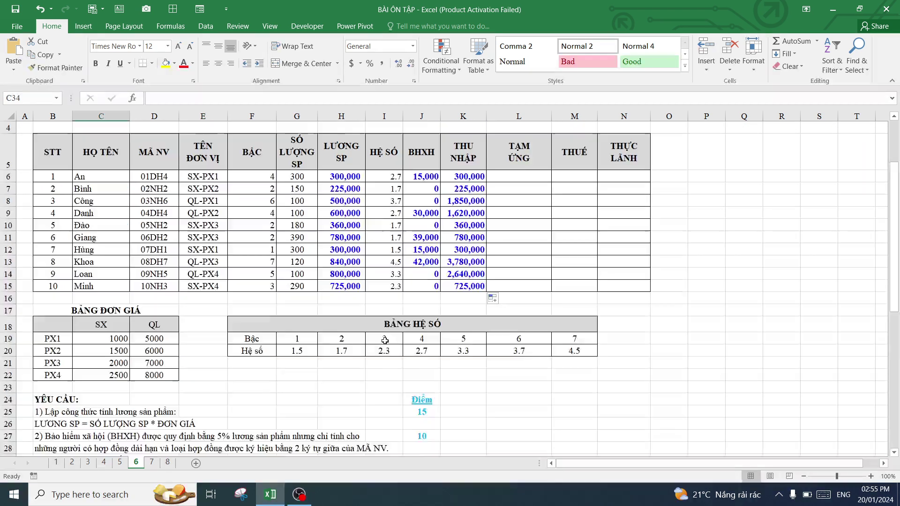
scroll(504, 240, "up", 1)
left_click(523, 213)
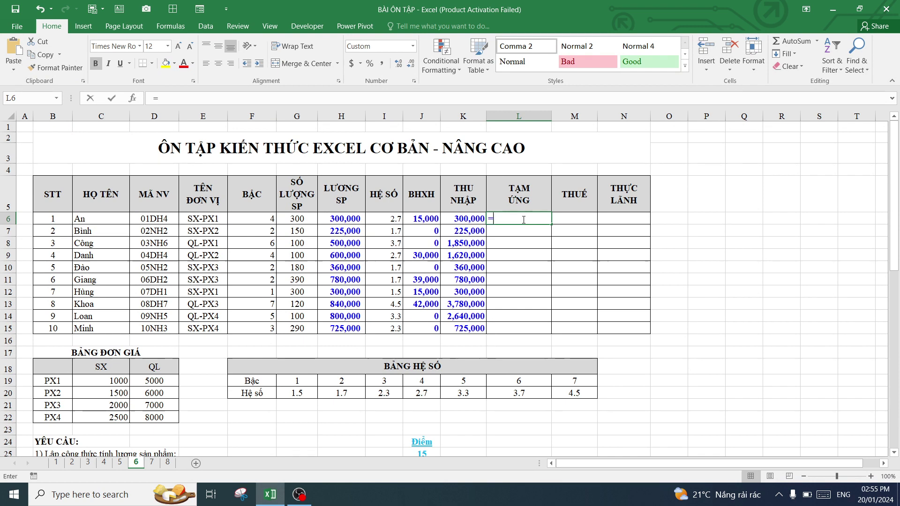
Start an IF formula in L6 testing whether the grade F6>=5
type("=")
left_click(57, 99)
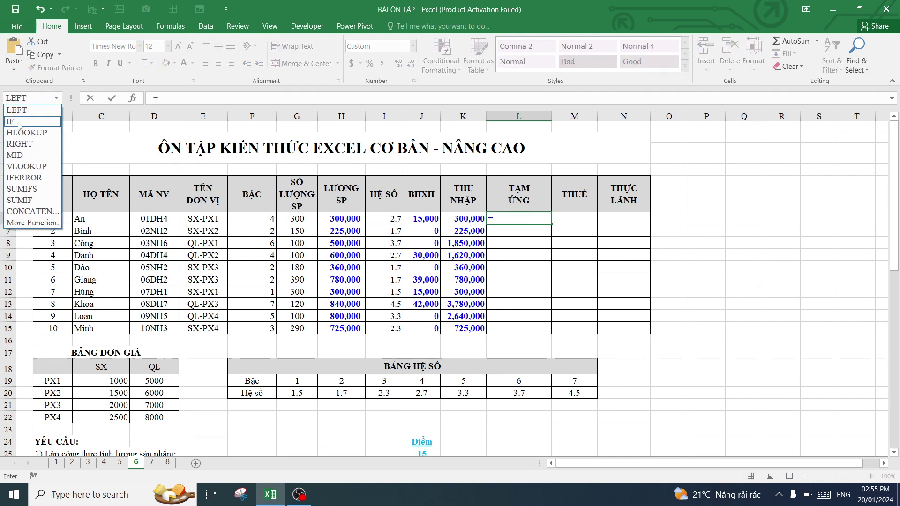
left_click(19, 123)
left_click_drag(554, 189, 507, 271)
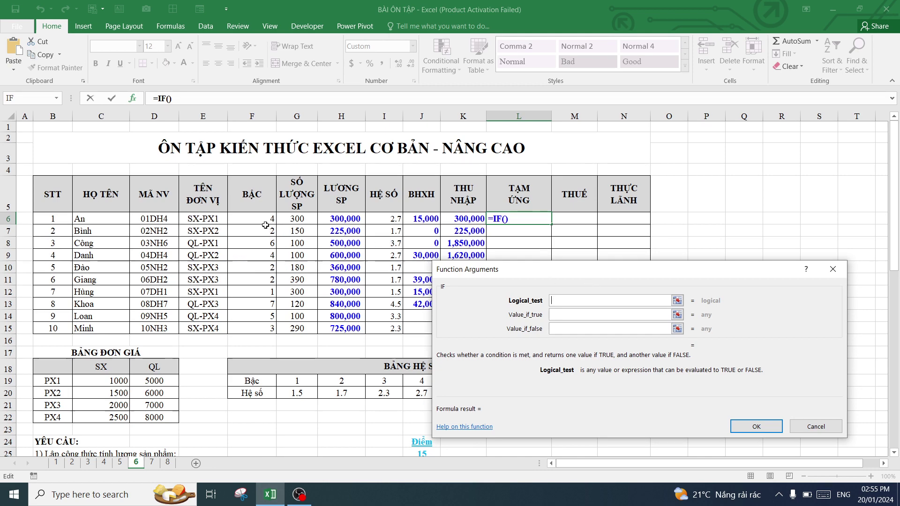
left_click(260, 219)
scroll(302, 328, "down", 3)
scroll(302, 328, "down", 1)
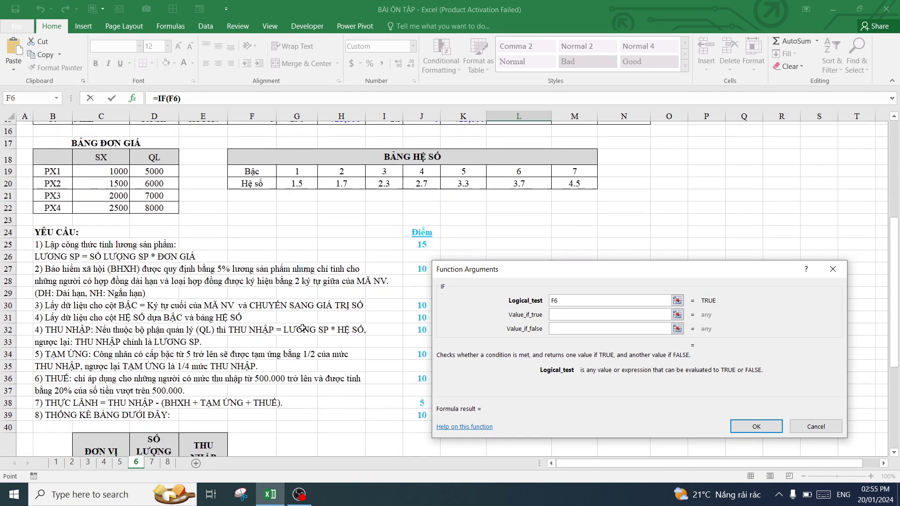
scroll(368, 322, "up", 5)
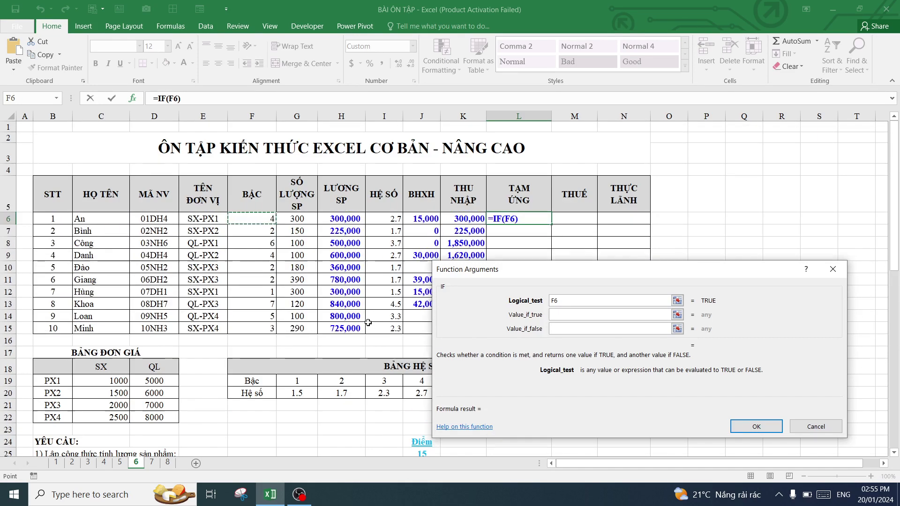
type(">=5")
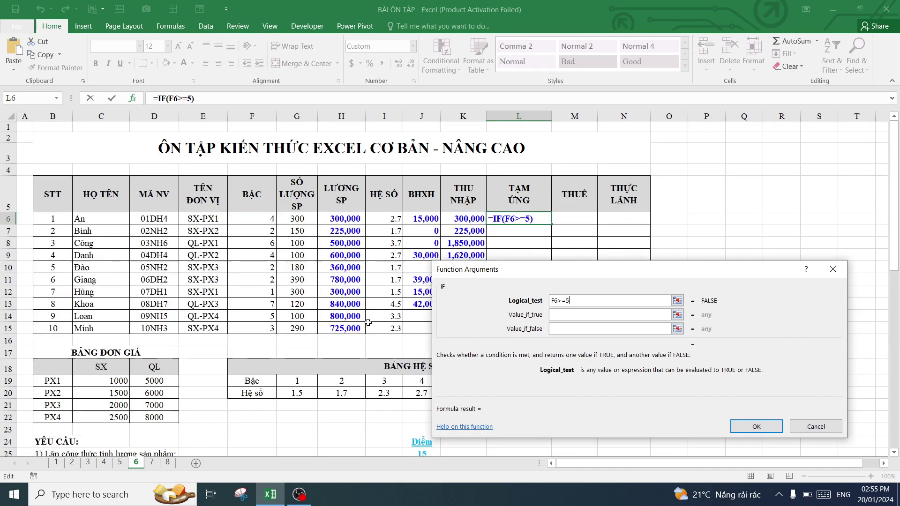
Make the advance 1/2*K6 when true and 1/4*K6 otherwise, and confirm
left_click(561, 315)
type("1")
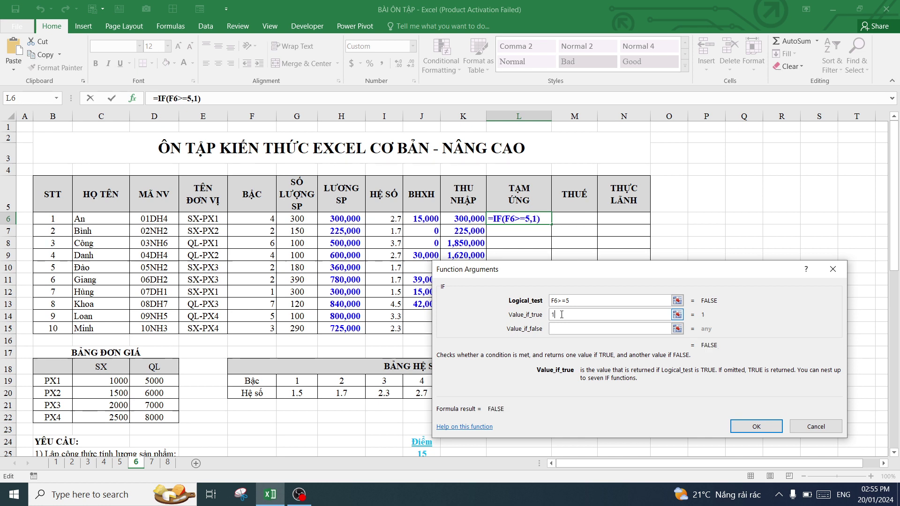
type("/2")
type("*")
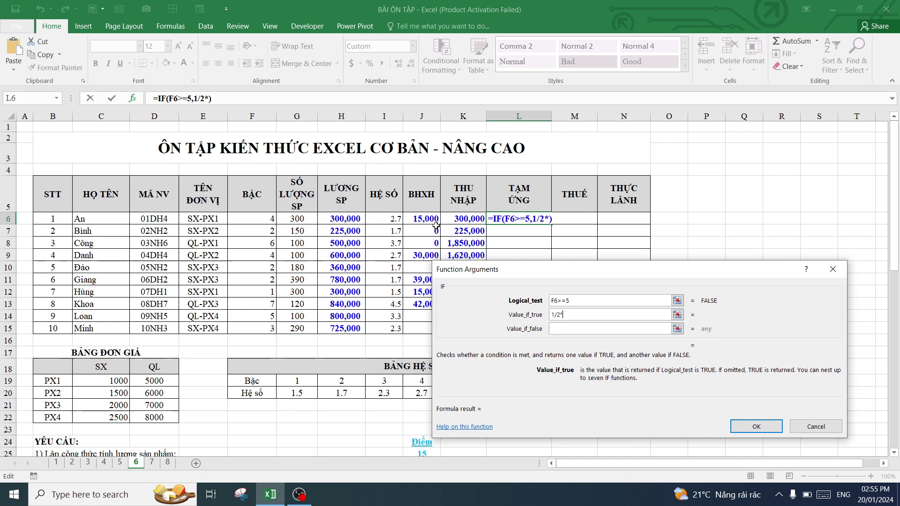
left_click(448, 219)
scroll(302, 316, "down", 3)
scroll(302, 317, "down", 2)
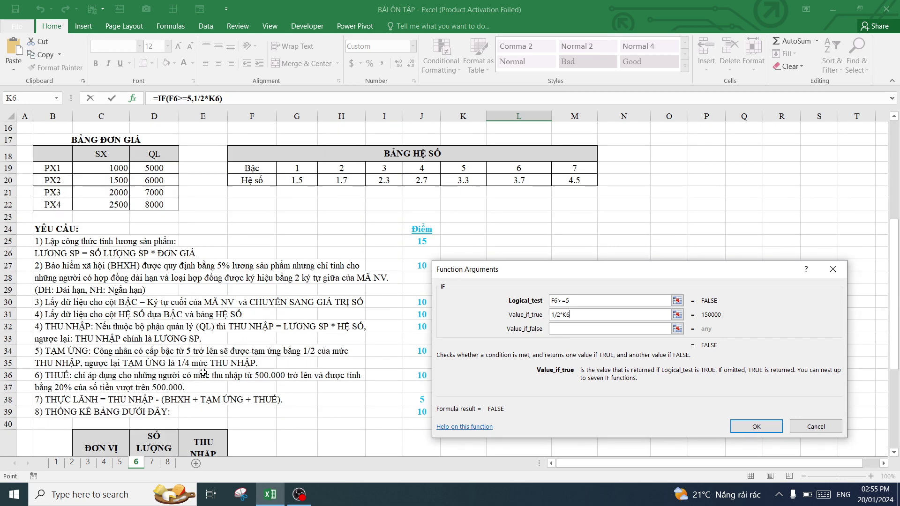
left_click(566, 329)
type("1")
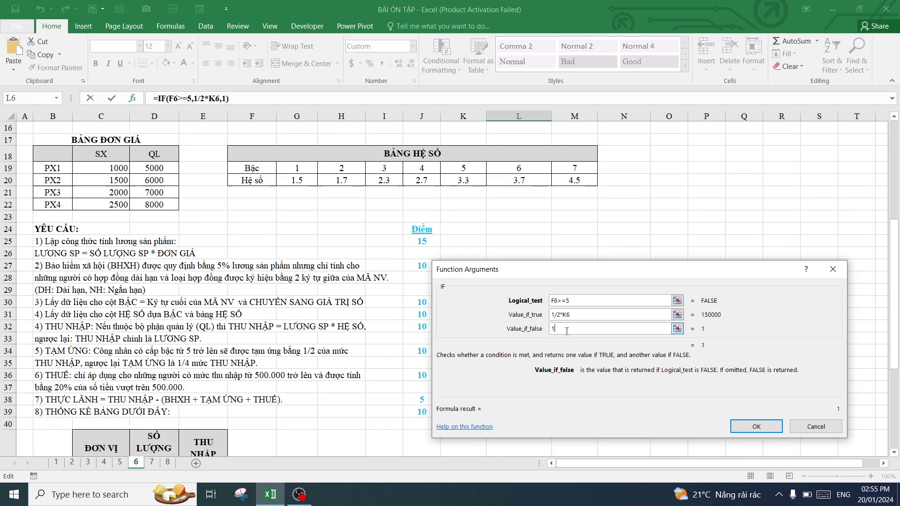
type("/4*")
scroll(333, 272, "up", 5)
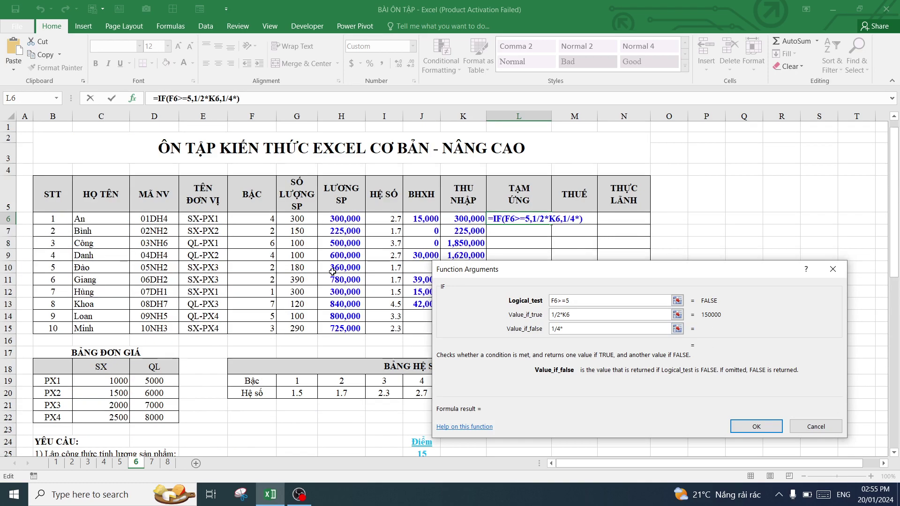
left_click(455, 220)
left_click(774, 427)
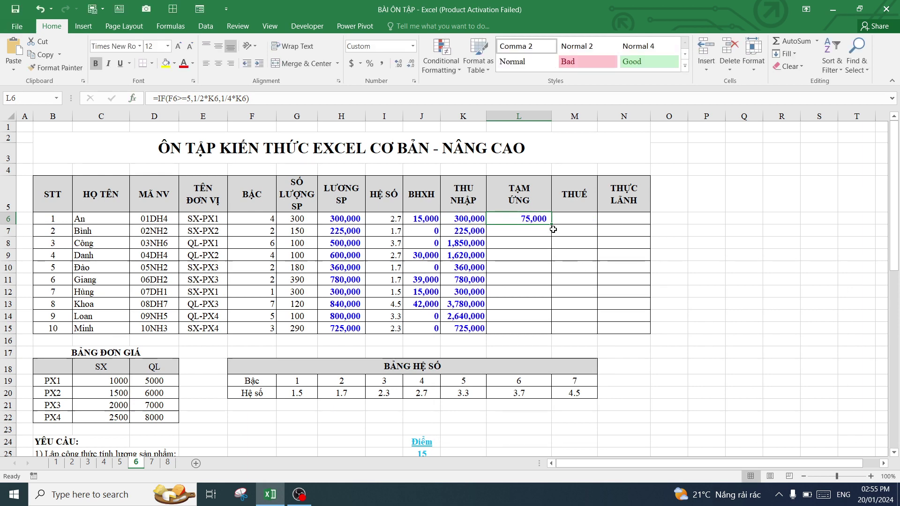
left_click_drag(553, 225, 552, 330)
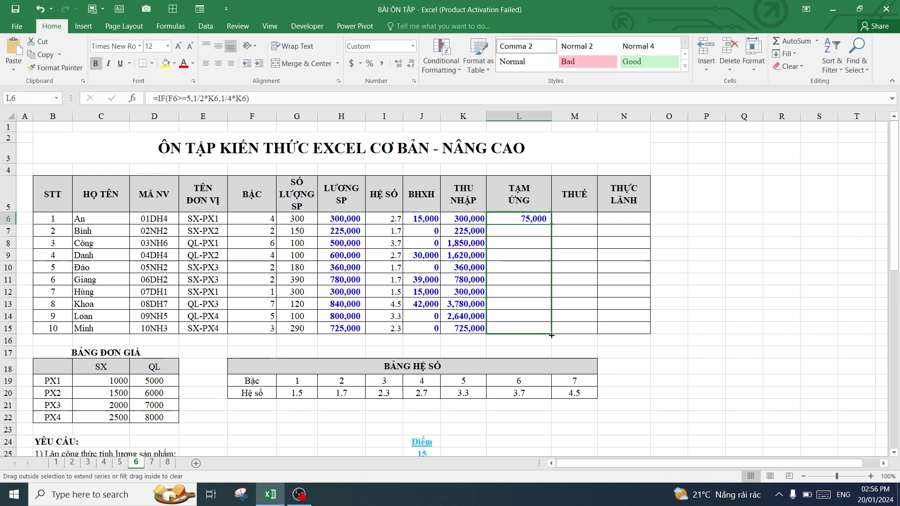
left_click(548, 258)
scroll(396, 304, "down", 3)
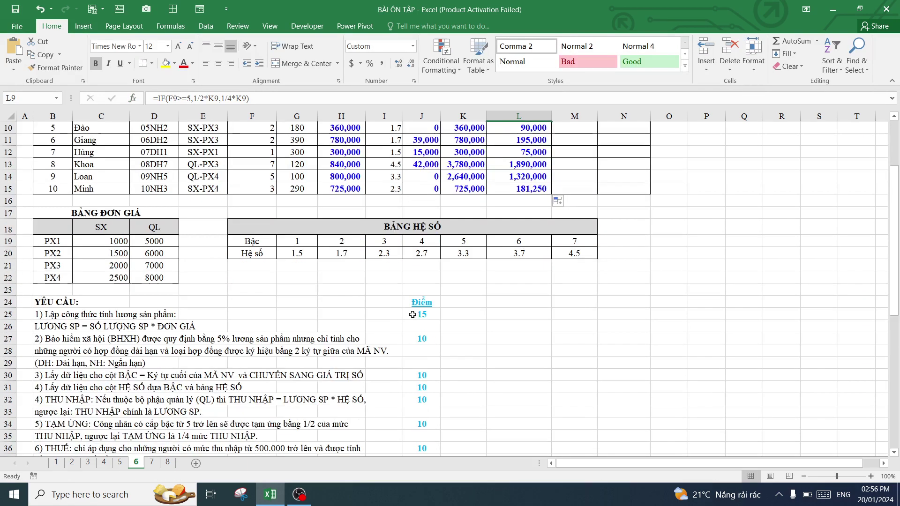
scroll(395, 304, "down", 2)
scroll(395, 304, "down", 1)
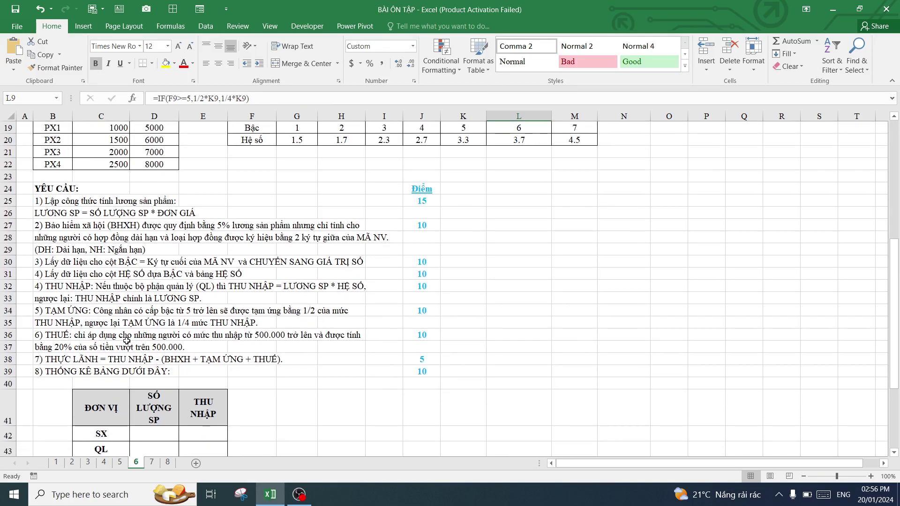
left_click(59, 338)
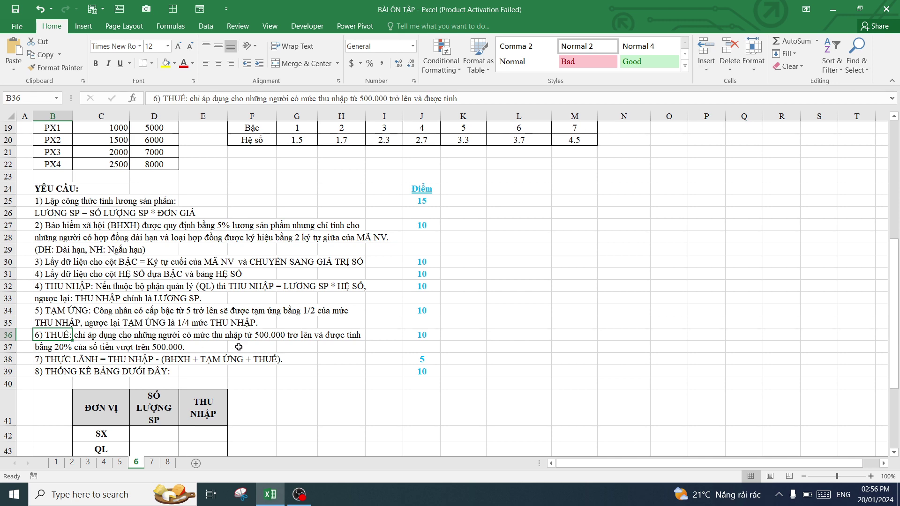
left_click(255, 337)
scroll(326, 349, "up", 2)
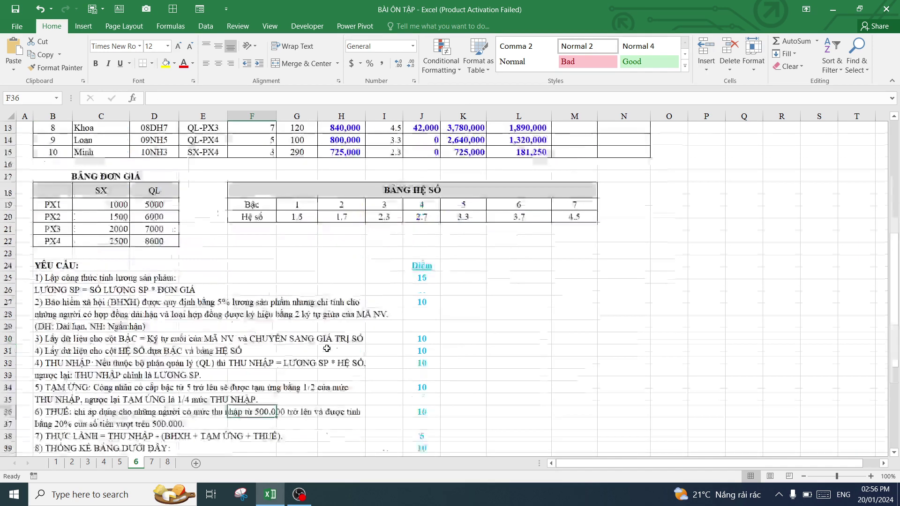
scroll(327, 348, "up", 4)
left_click(575, 217)
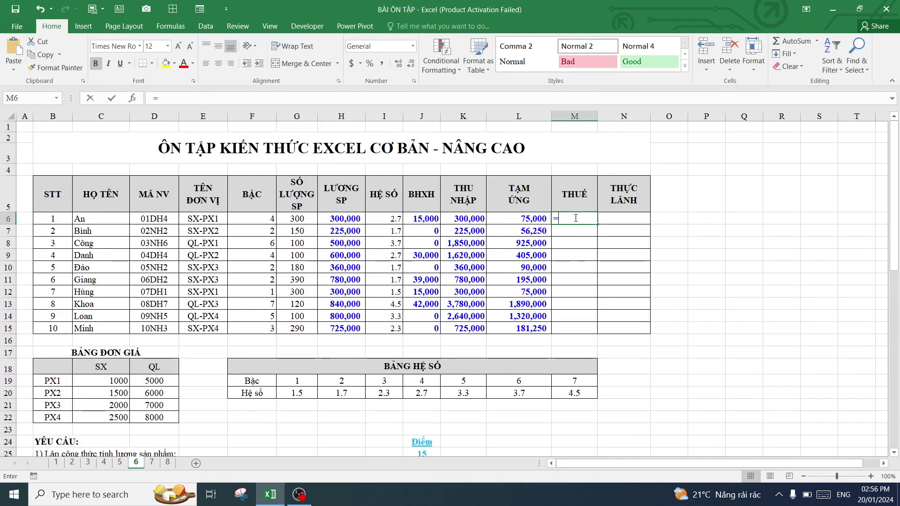
Start an IF tax formula in M6 testing K6>=500000
type("=")
left_click(56, 99)
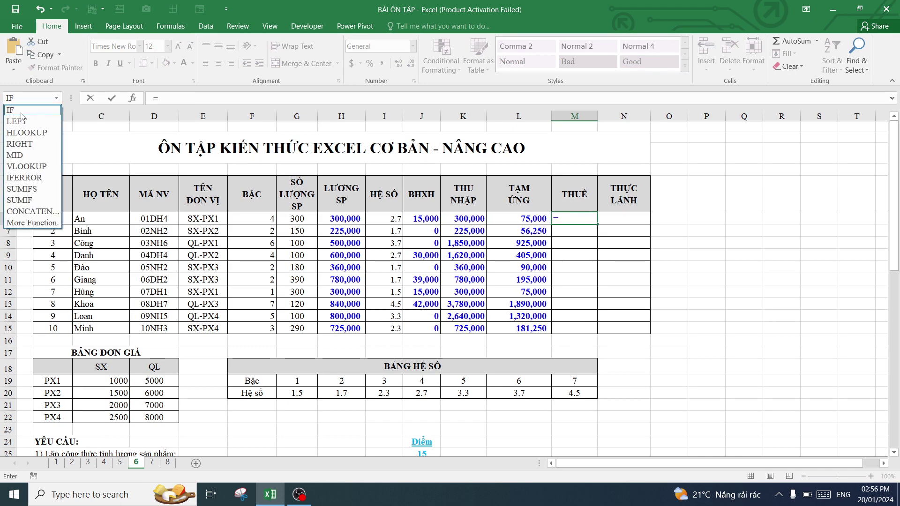
left_click(19, 110)
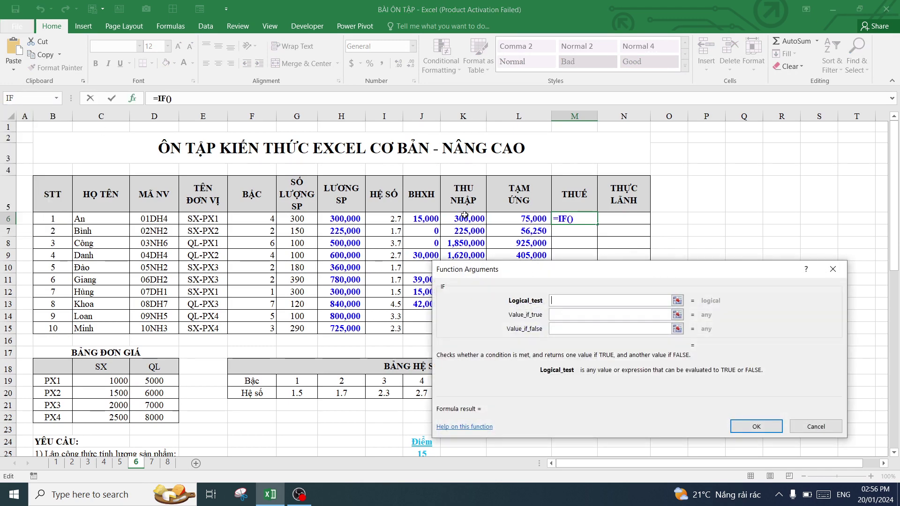
left_click(464, 217)
type(">=")
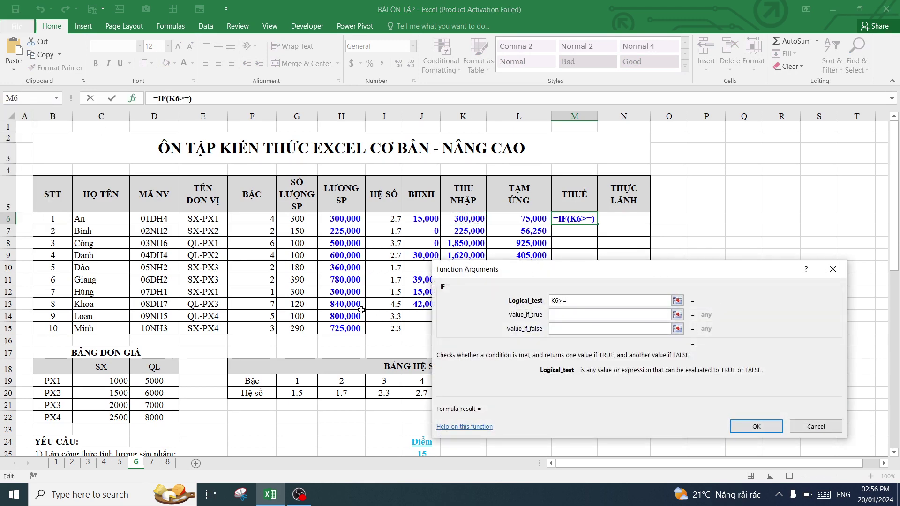
type("500000")
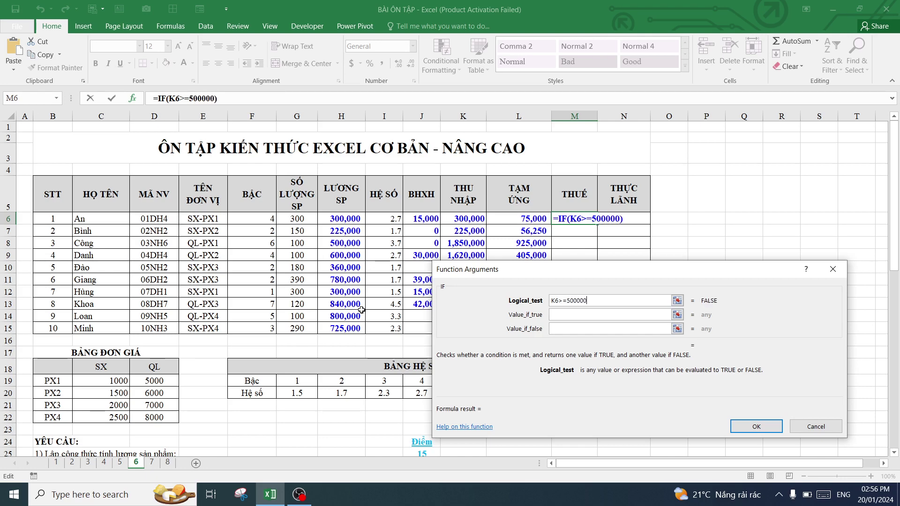
key("Tab")
scroll(326, 292, "down", 3)
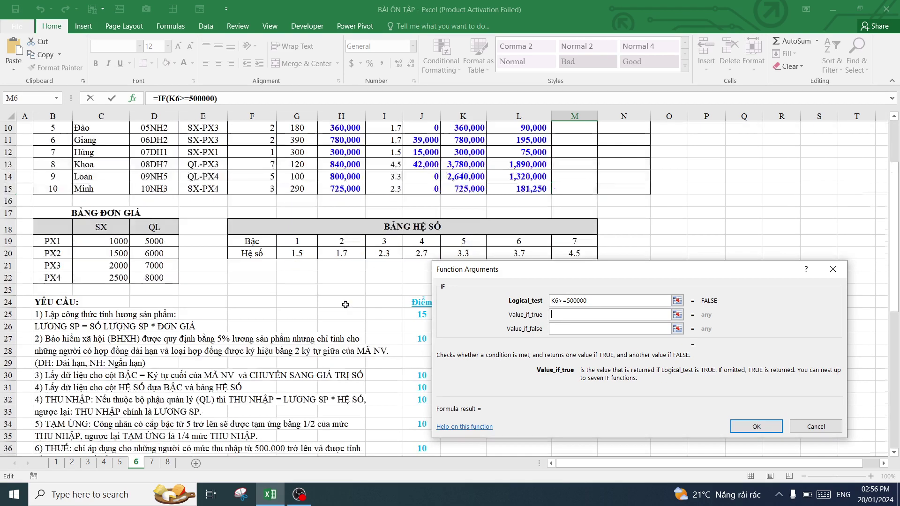
scroll(325, 292, "down", 3)
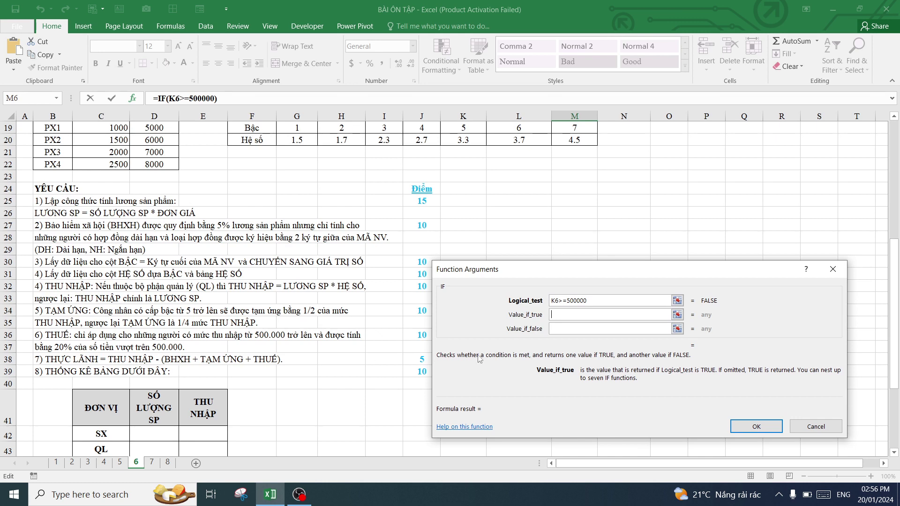
Set the tax to 20%*(K6-500000) when true and 0 otherwise, and confirm
type("20")
type("%*")
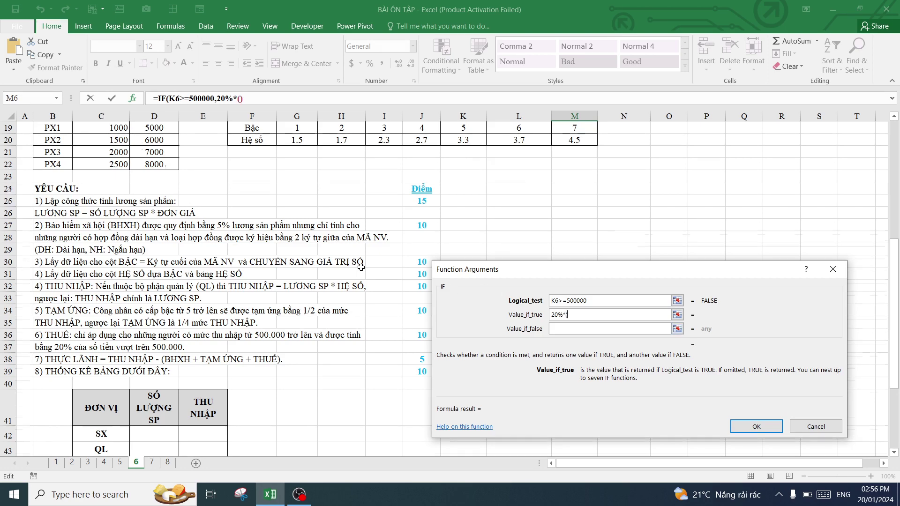
scroll(361, 267, "up", 5)
scroll(362, 267, "up", 2)
left_click(470, 217)
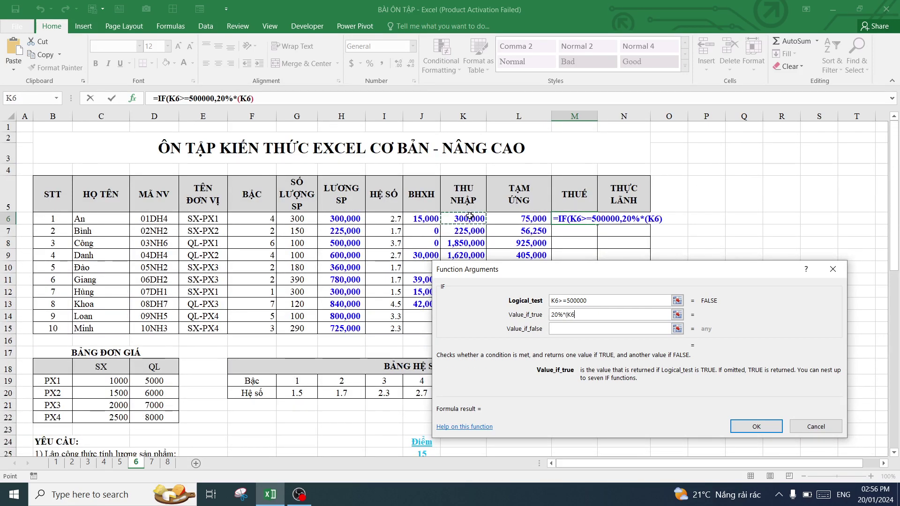
type("-500")
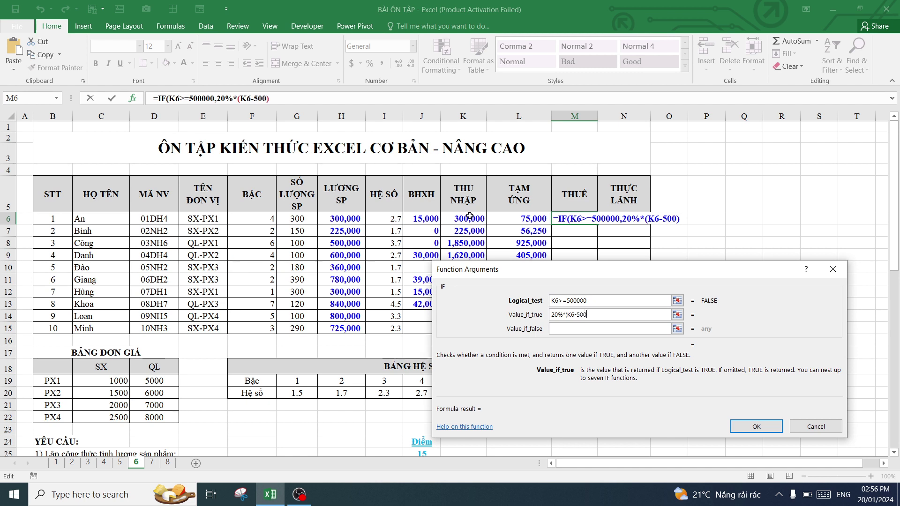
type("000")
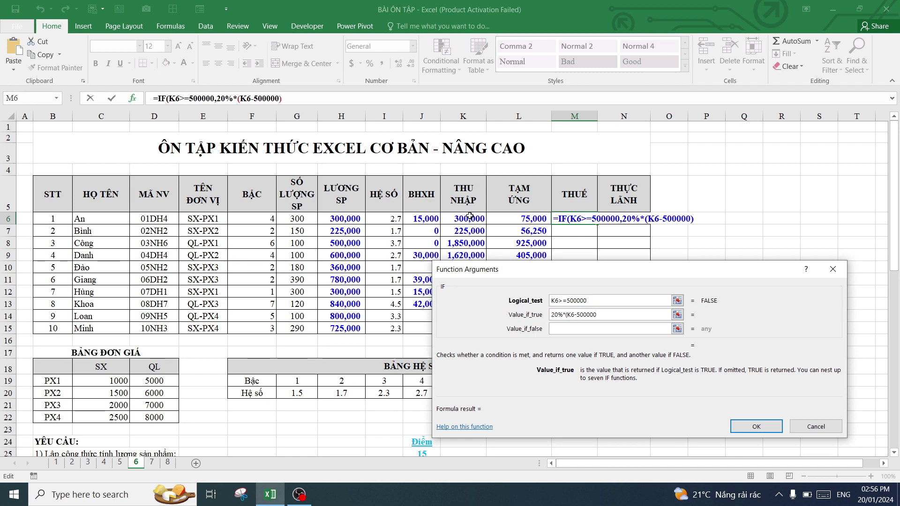
type(")")
left_click(566, 328)
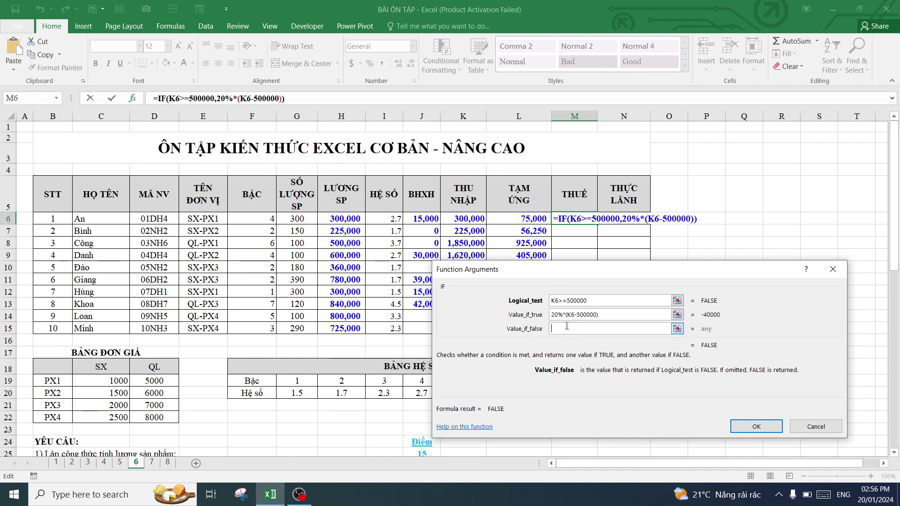
type("0")
scroll(317, 303, "down", 2)
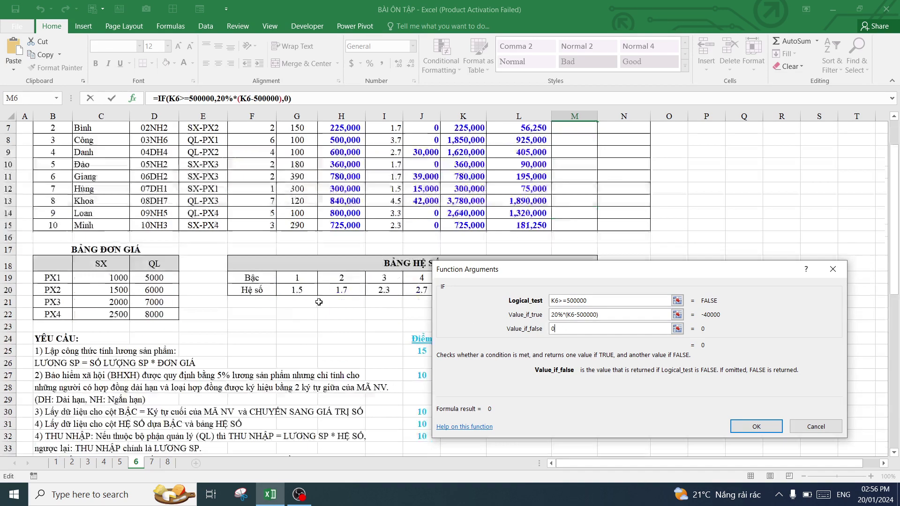
scroll(317, 304, "down", 2)
scroll(317, 304, "down", 3)
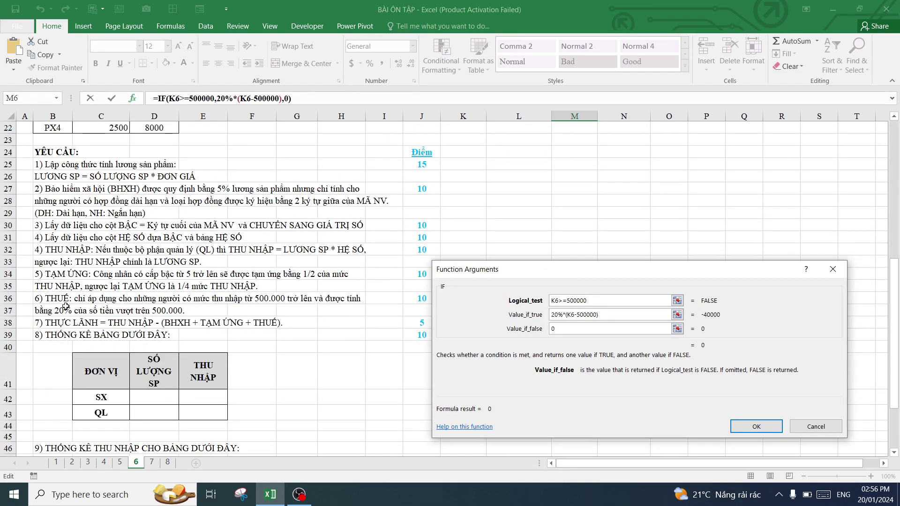
left_click(756, 426)
Fill the tax formula down to M15 and format it with Comma Style, no decimals
scroll(597, 259, "up", 1)
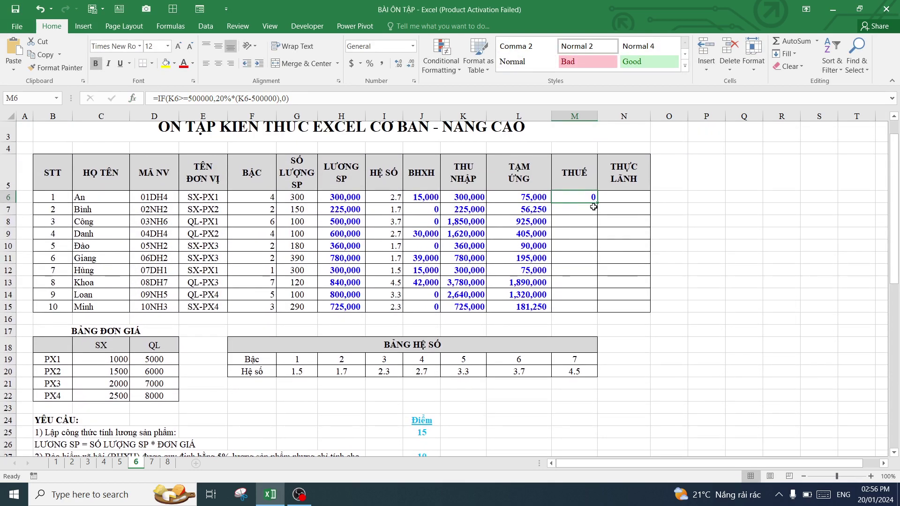
left_click_drag(597, 204, 597, 310)
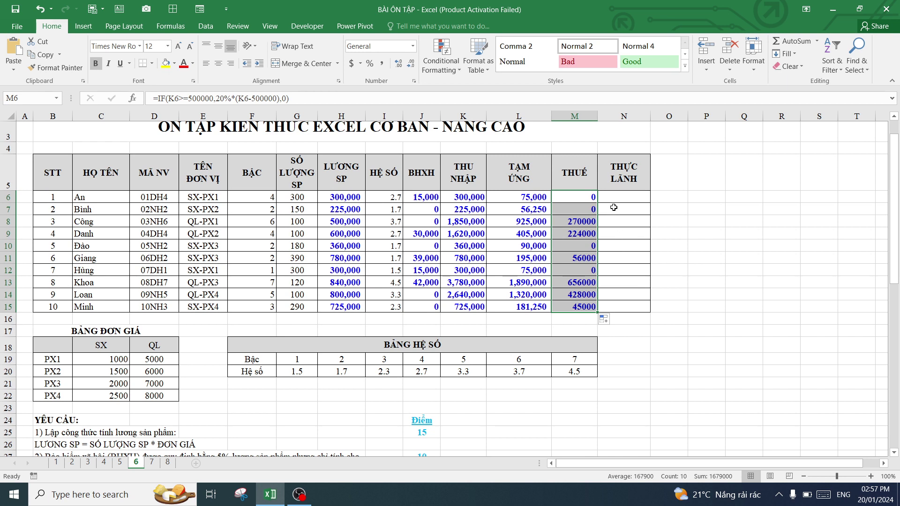
left_click(382, 64)
left_click(411, 64)
left_click(410, 64)
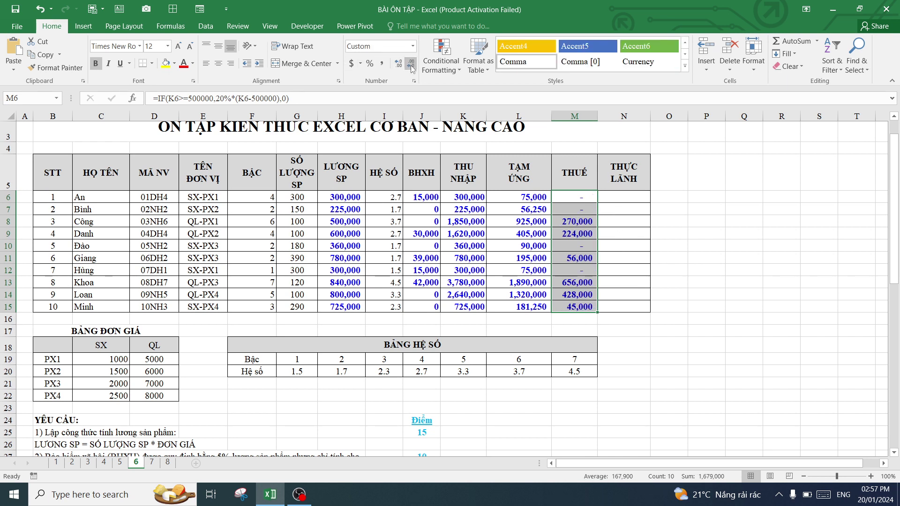
left_click(614, 197)
scroll(535, 259, "down", 4)
Read requirement 7 describing the take-home pay rule
scroll(379, 258, "down", 3)
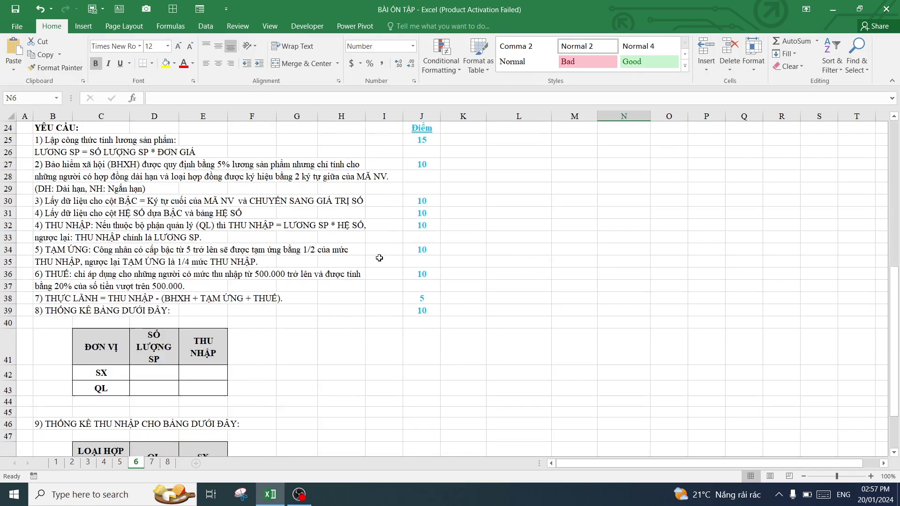
left_click(109, 298)
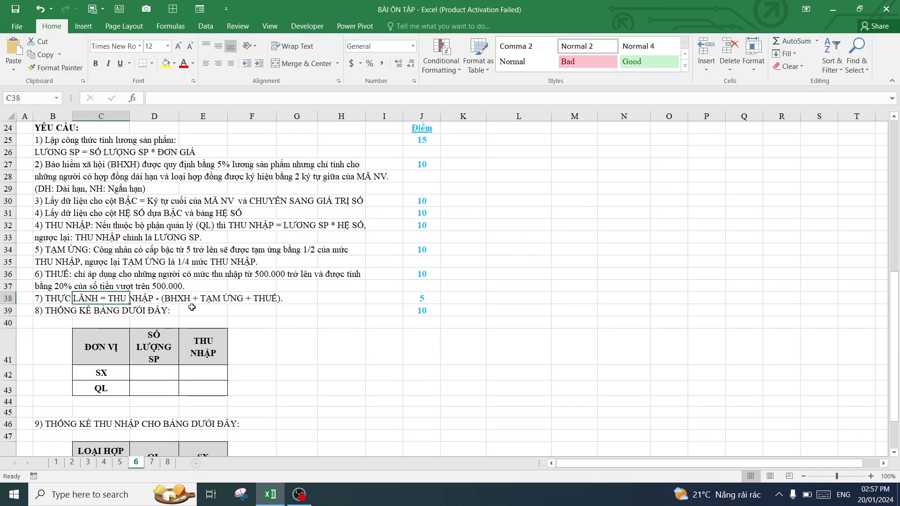
scroll(632, 238, "up", 6)
scroll(632, 238, "up", 2)
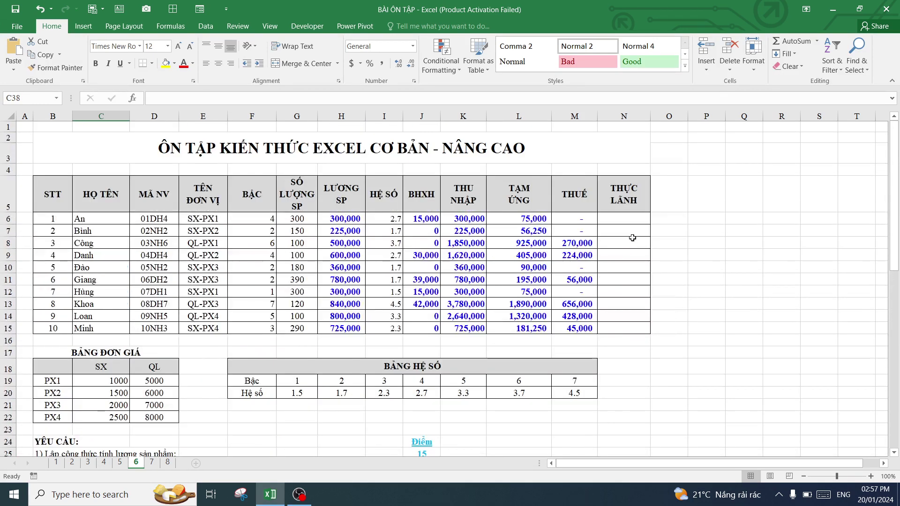
Enter the take-home pay formula =K6-(J6+L6+M6) in N6
left_click(627, 220)
type("=")
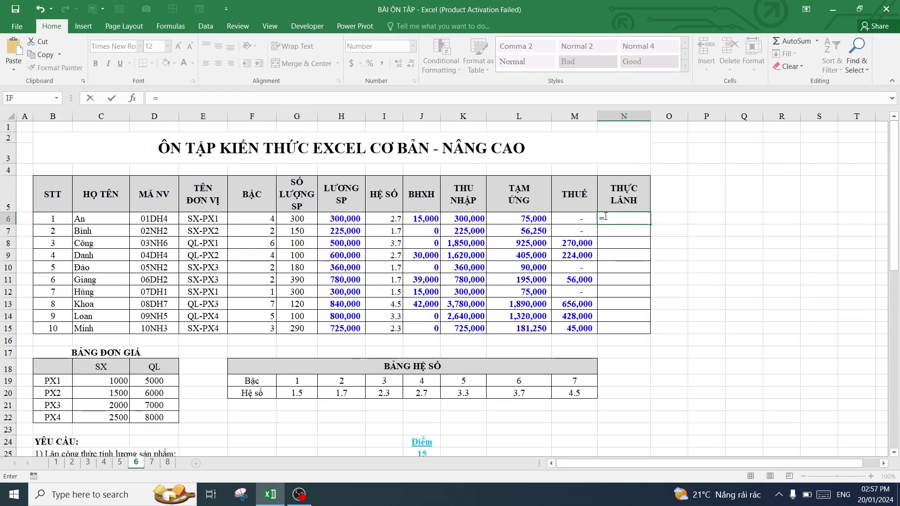
left_click(470, 219)
type("-(")
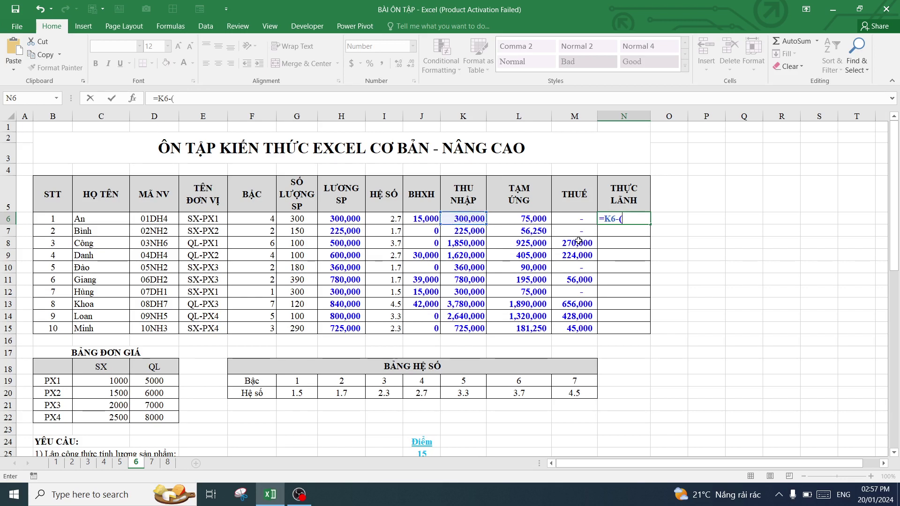
left_click(419, 218)
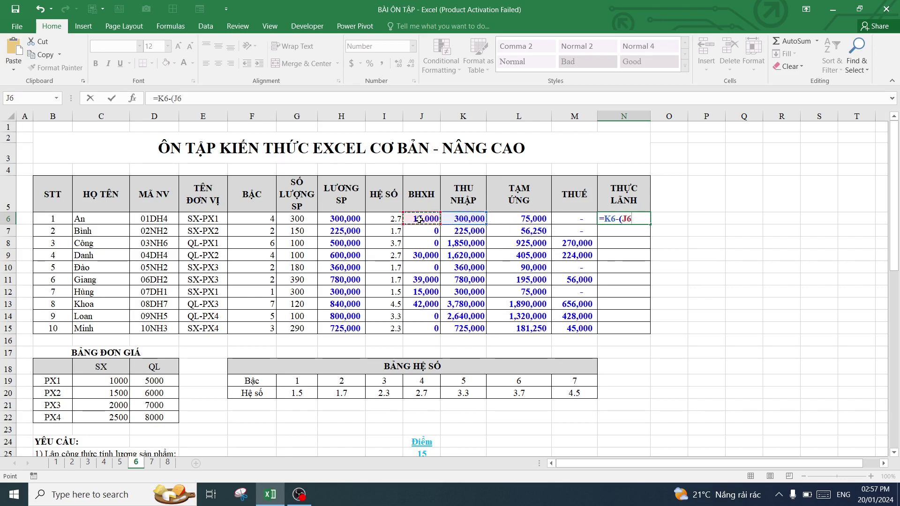
type("+")
left_click(527, 219)
type("+")
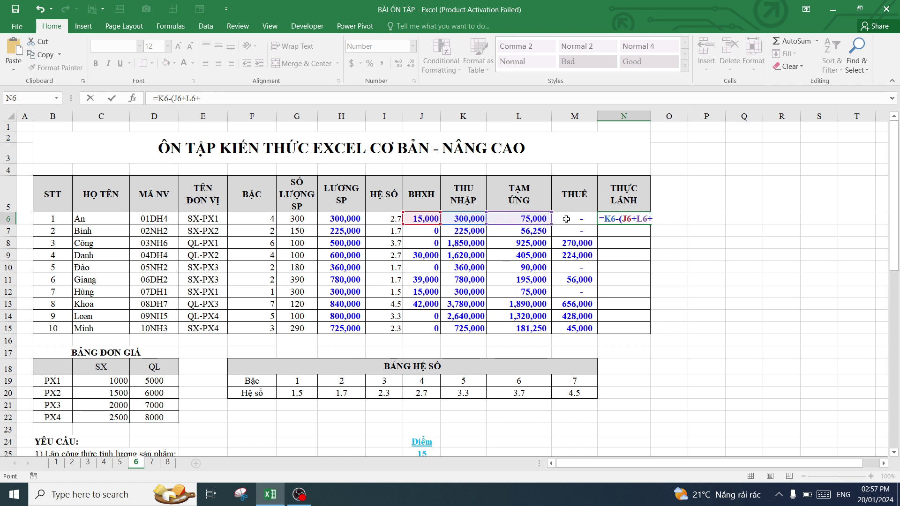
left_click(566, 219)
key("Return")
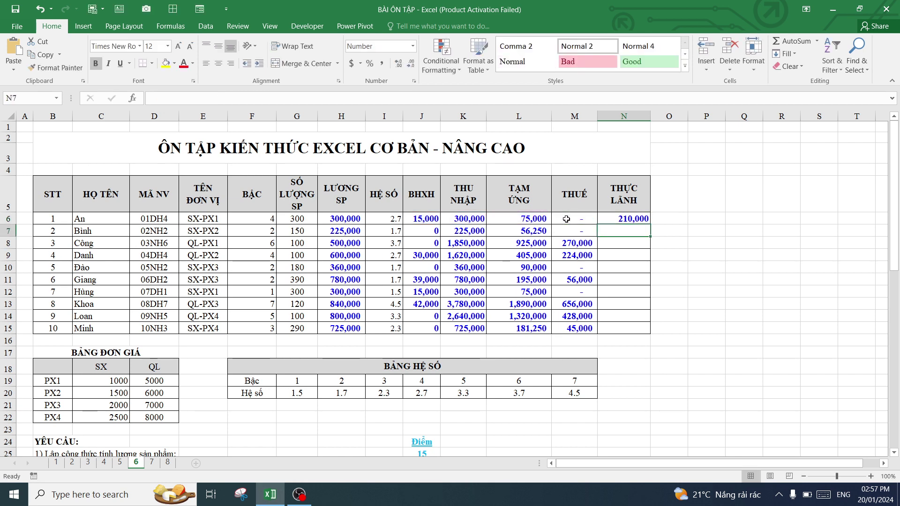
Copy the take-home pay formula from N6 down to N15
left_click(638, 220)
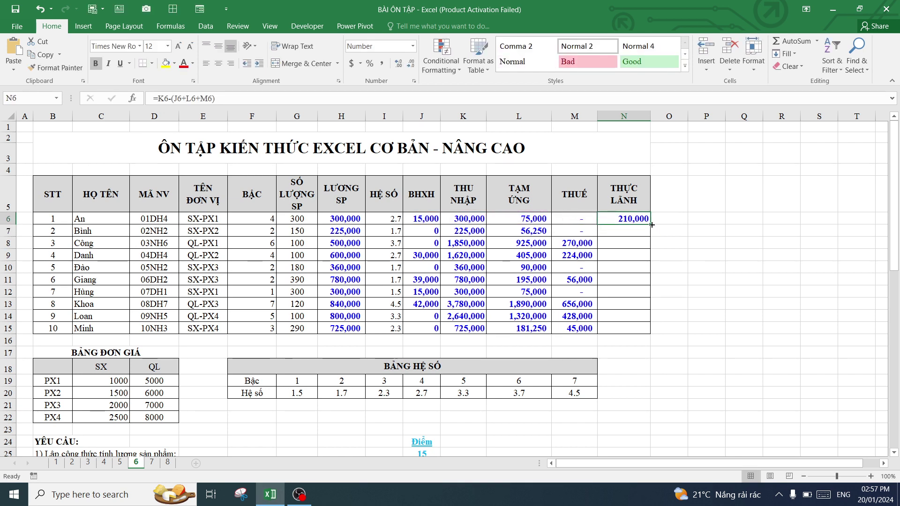
left_click_drag(651, 224, 649, 332)
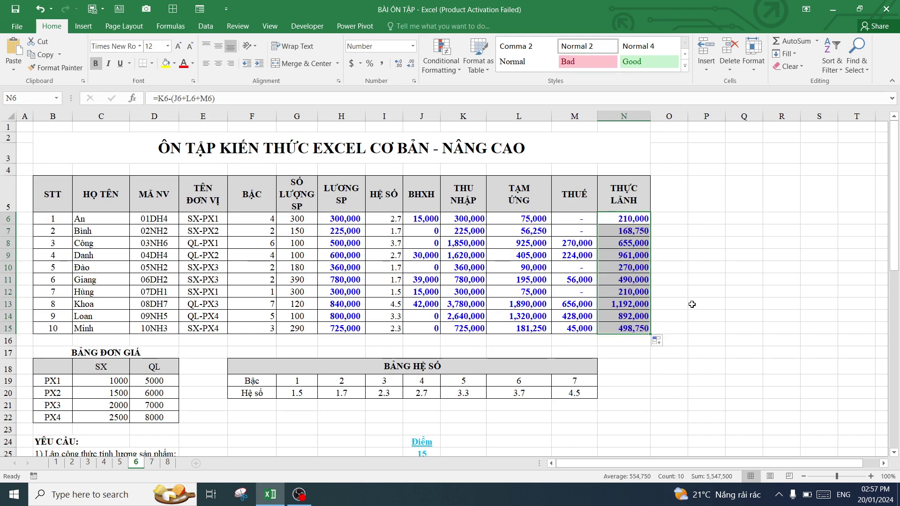
left_click(705, 279)
scroll(459, 286, "down", 6)
scroll(458, 287, "down", 1)
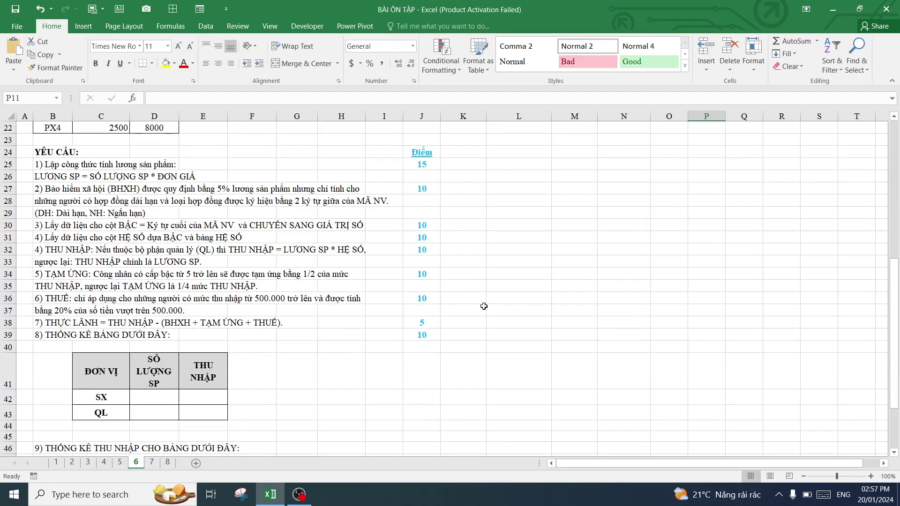
Review the statistics table's SỐ LƯỢNG SP and THU NHẬP headers and SX/QL labels
scroll(478, 324, "down", 1)
scroll(478, 324, "down", 2)
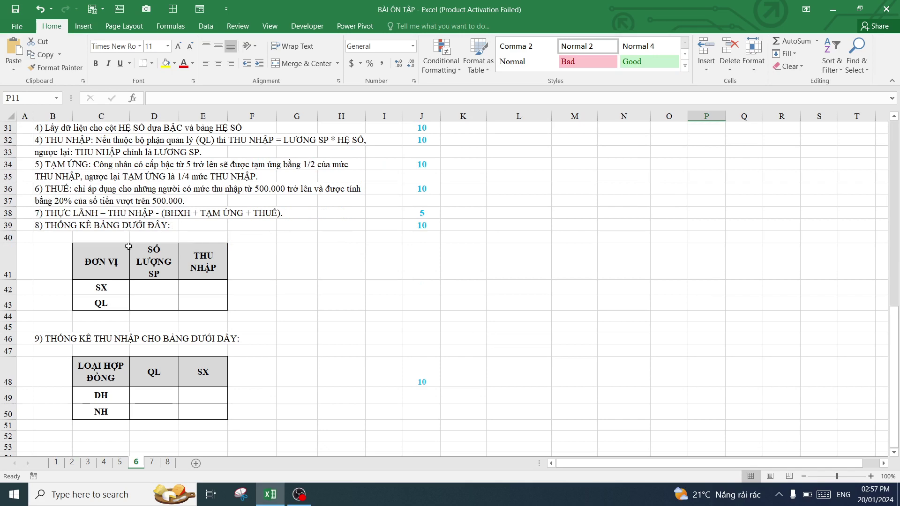
left_click(57, 228)
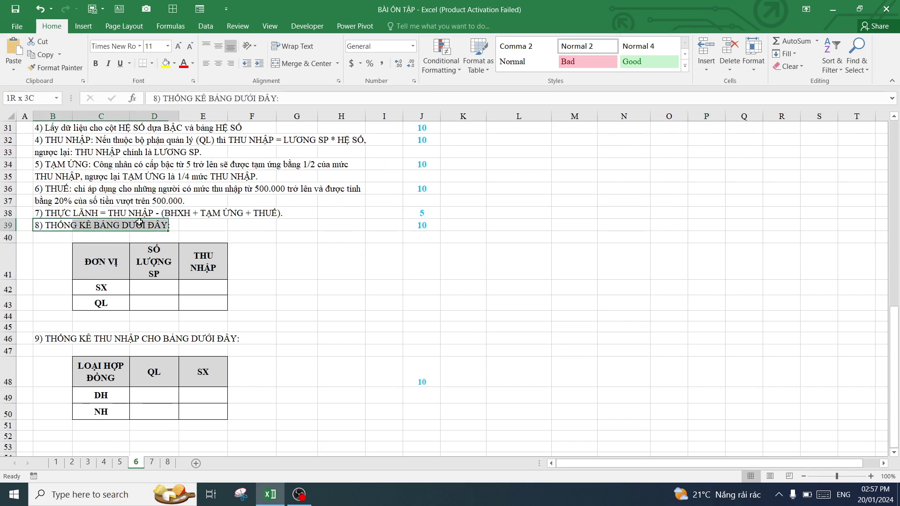
left_click(287, 317)
left_click(150, 264)
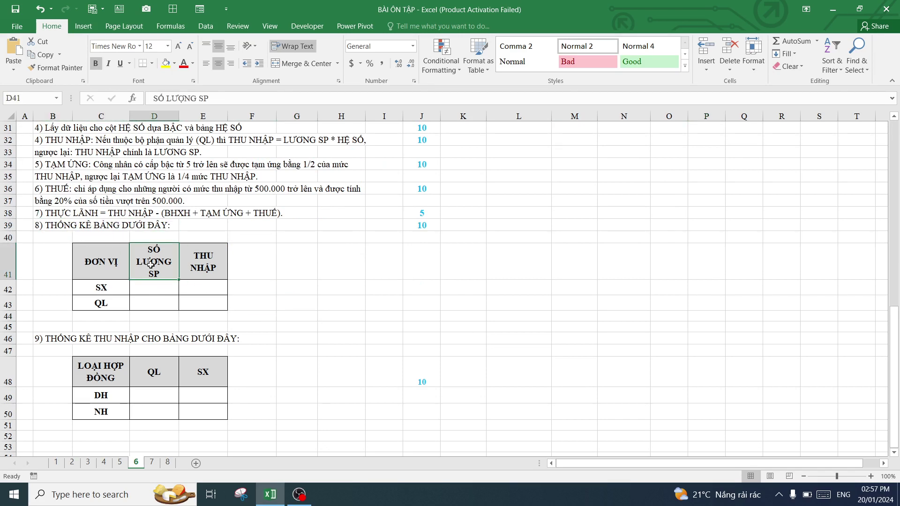
left_click(108, 288)
left_click(108, 304)
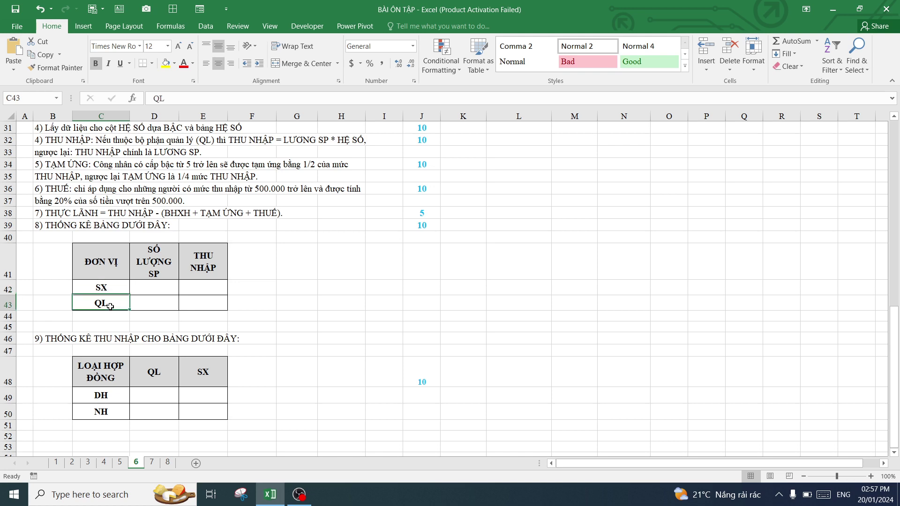
left_click(206, 265)
left_click(113, 302)
Select cell D42 for the SX product-quantity total
left_click(153, 289)
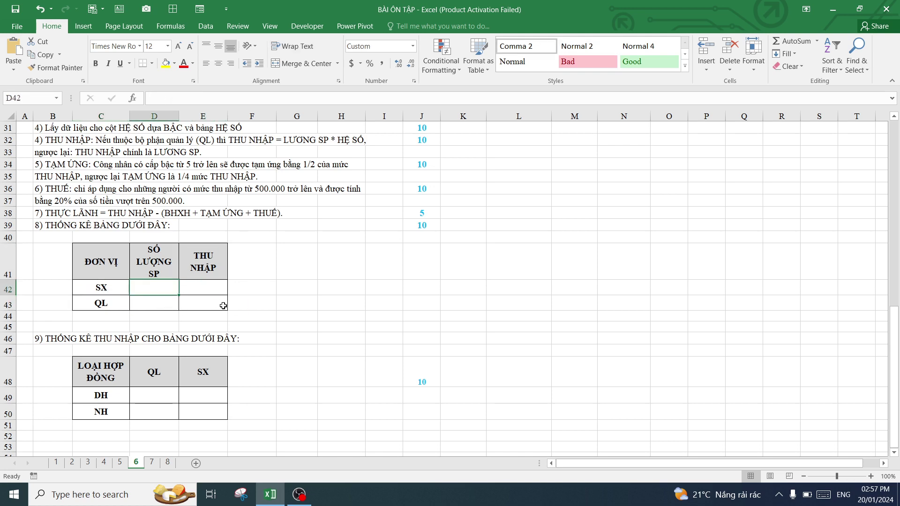
scroll(223, 305, "up", 6)
scroll(243, 314, "up", 4)
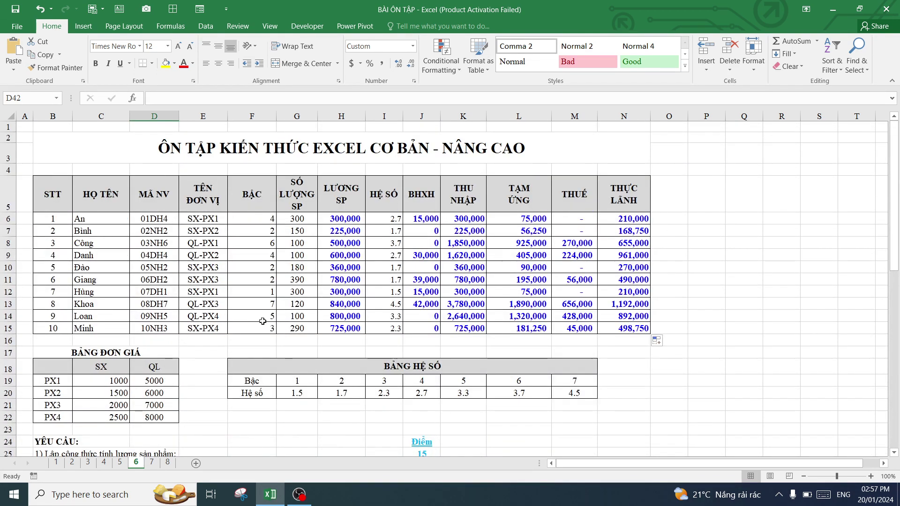
scroll(258, 326, "down", 5)
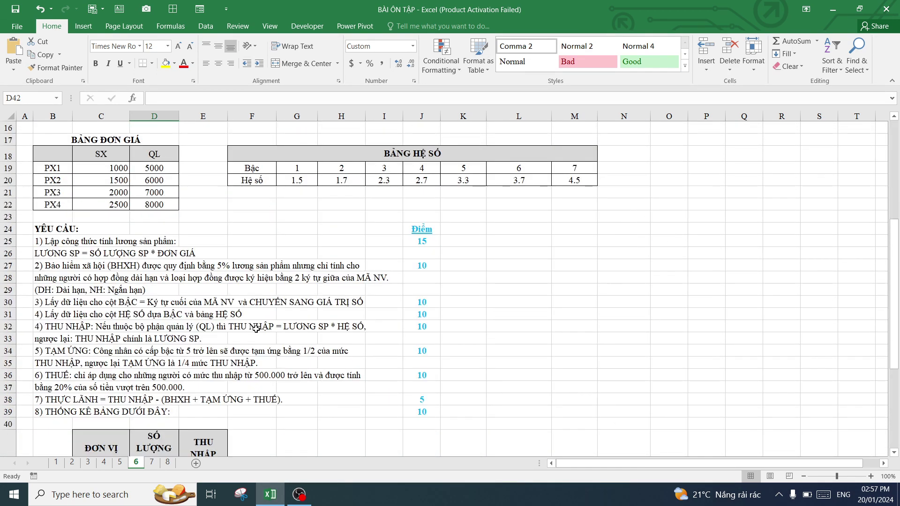
scroll(256, 328, "down", 2)
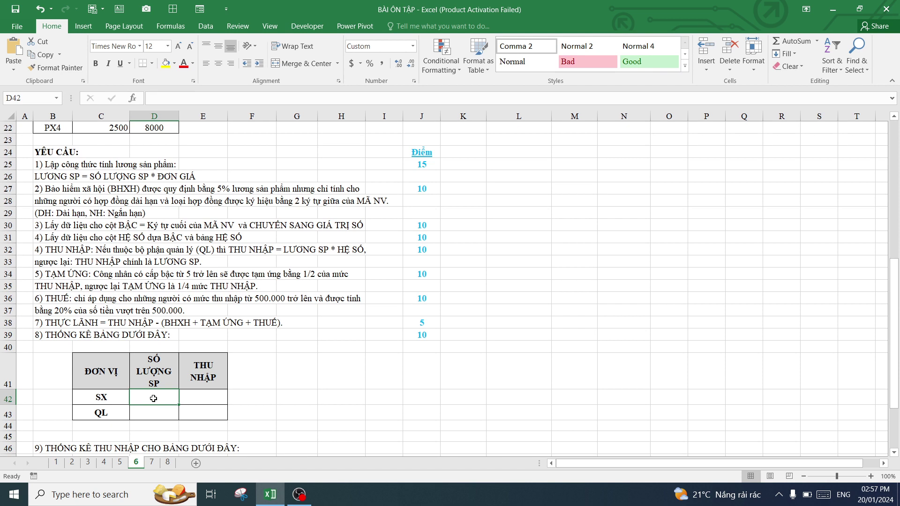
scroll(155, 399, "down", 1)
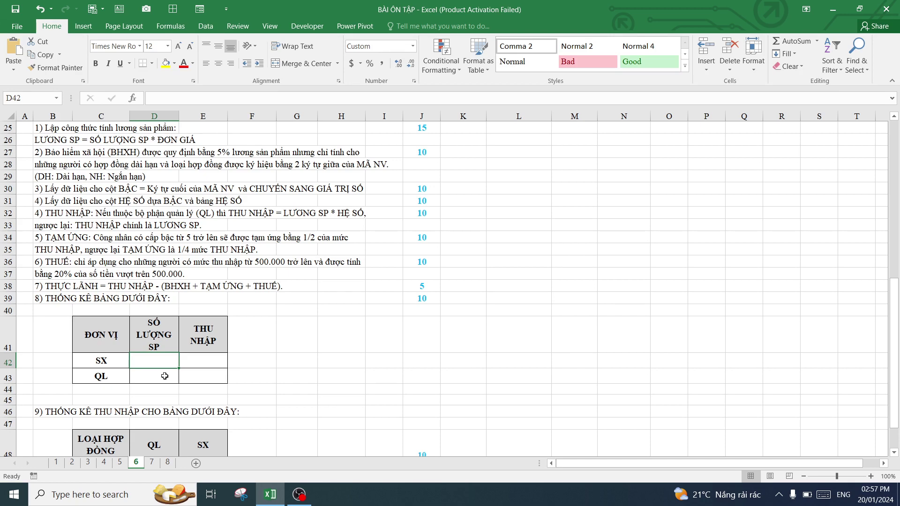
scroll(225, 359, "up", 4)
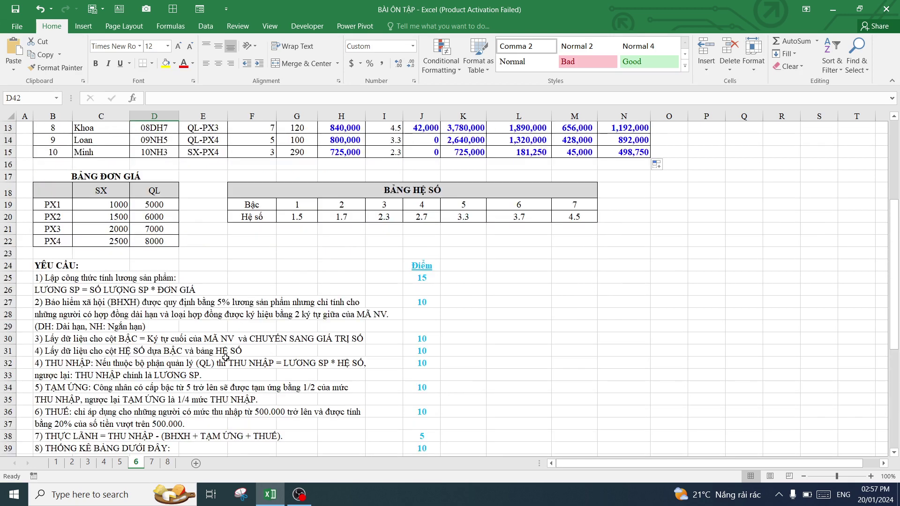
scroll(225, 359, "up", 3)
scroll(223, 362, "down", 1)
scroll(218, 366, "down", 3)
scroll(218, 366, "down", 2)
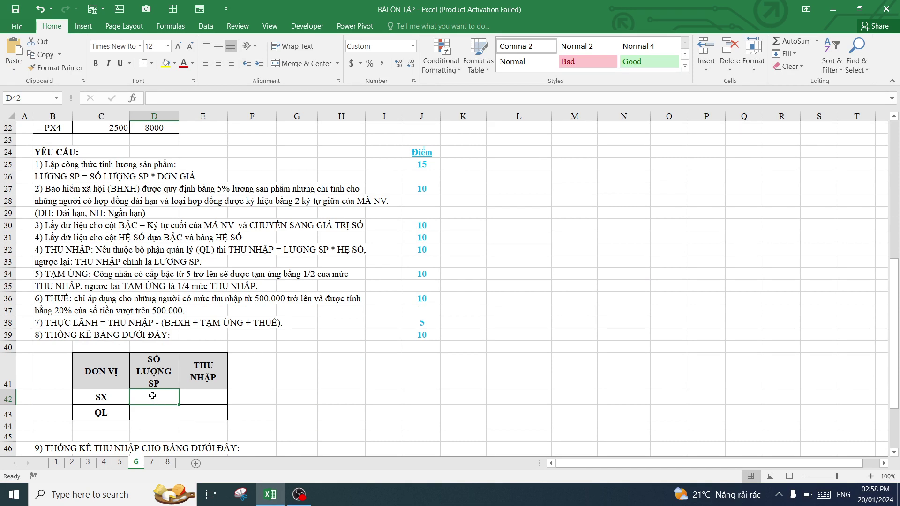
Start a SUMIF in D42 with the absolute range $E$5:$E$15 of unit names
type("=")
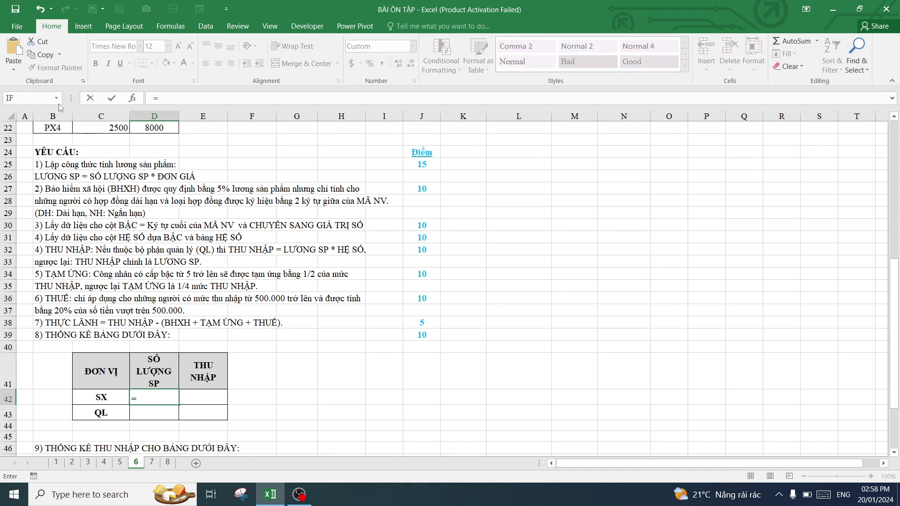
left_click(56, 98)
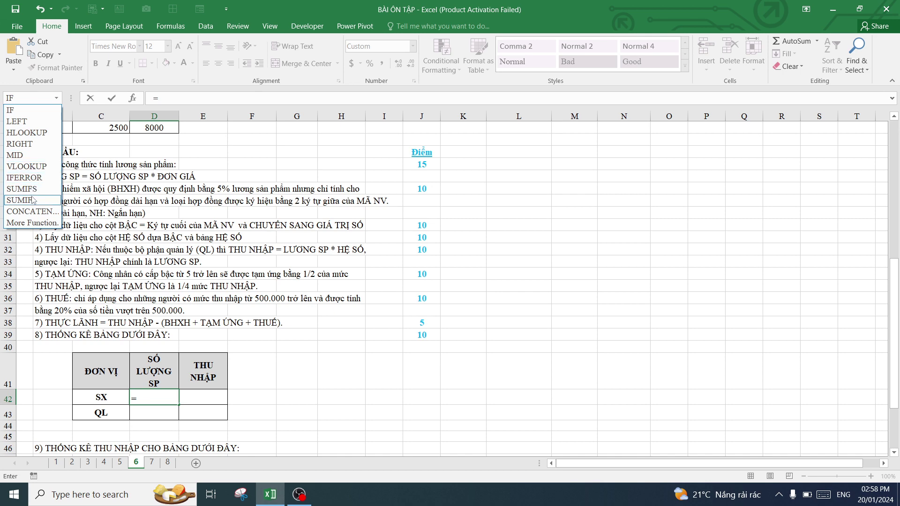
left_click(32, 200)
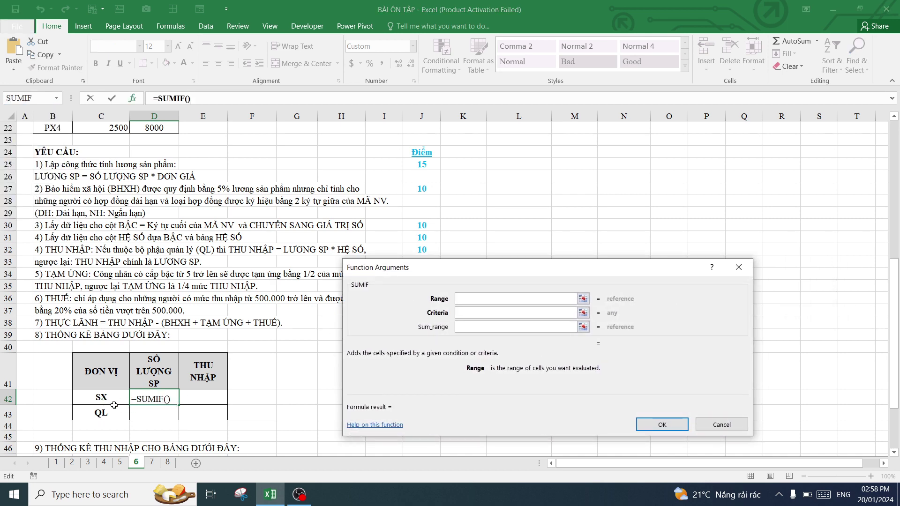
scroll(197, 361, "up", 5)
scroll(254, 265, "up", 2)
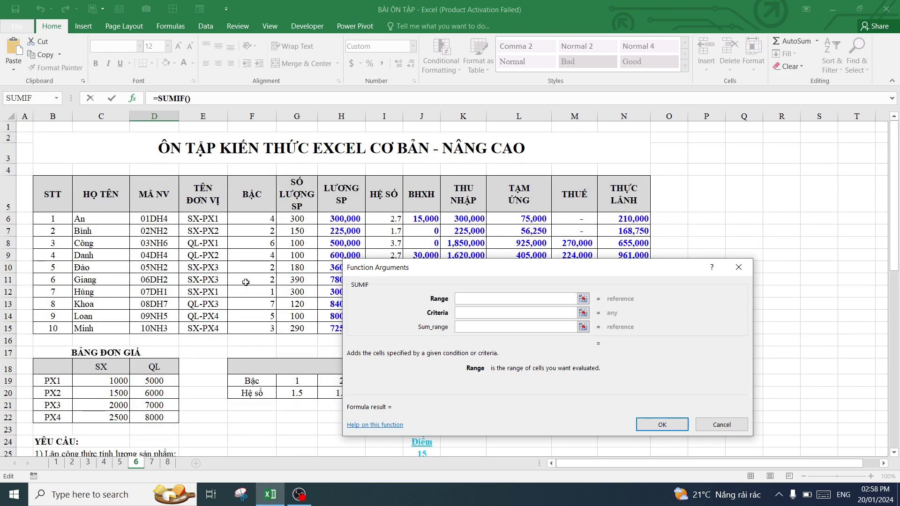
left_click_drag(203, 194, 203, 328)
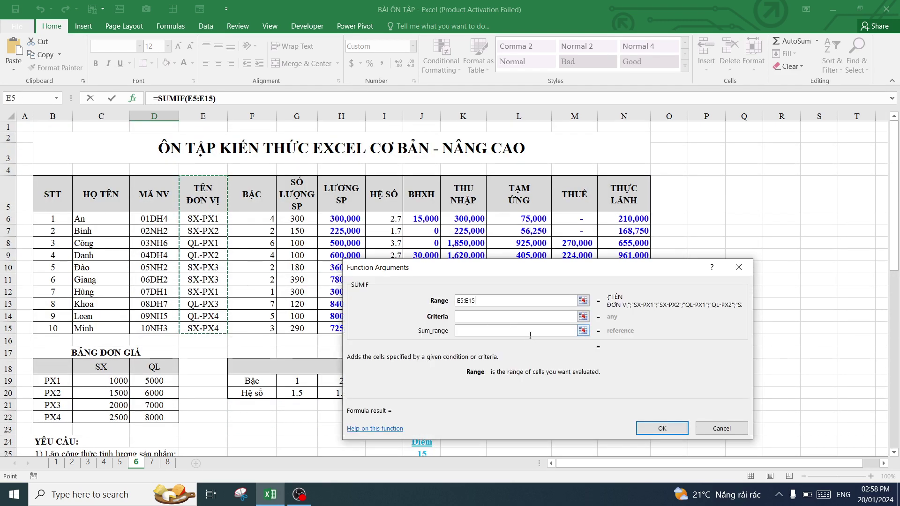
key("F4")
key("Tab")
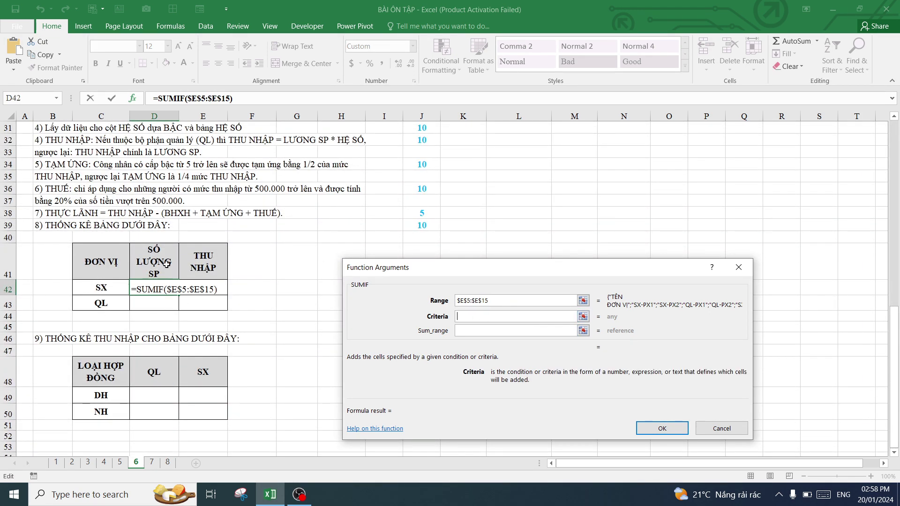
Set the SUMIF criteria to C42&"*" to match units beginning with SX
scroll(140, 272, "up", 5)
scroll(184, 248, "up", 5)
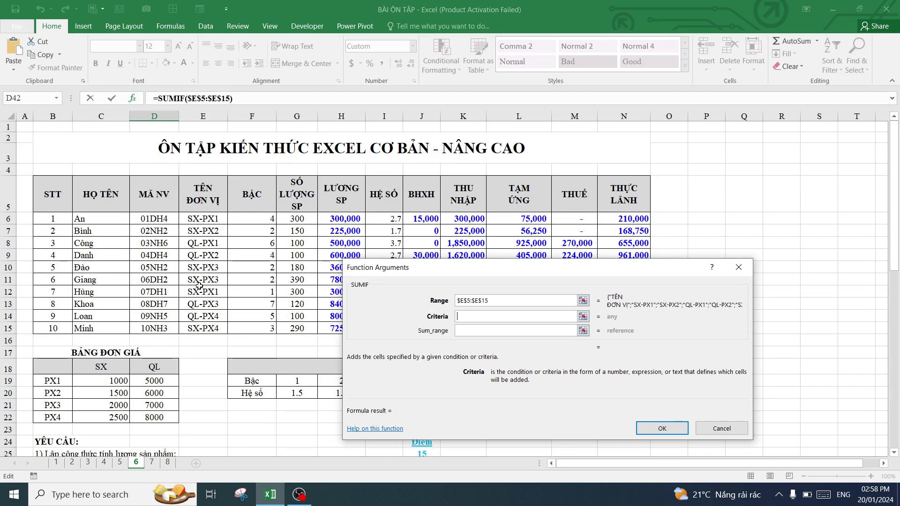
scroll(194, 268, "down", 3)
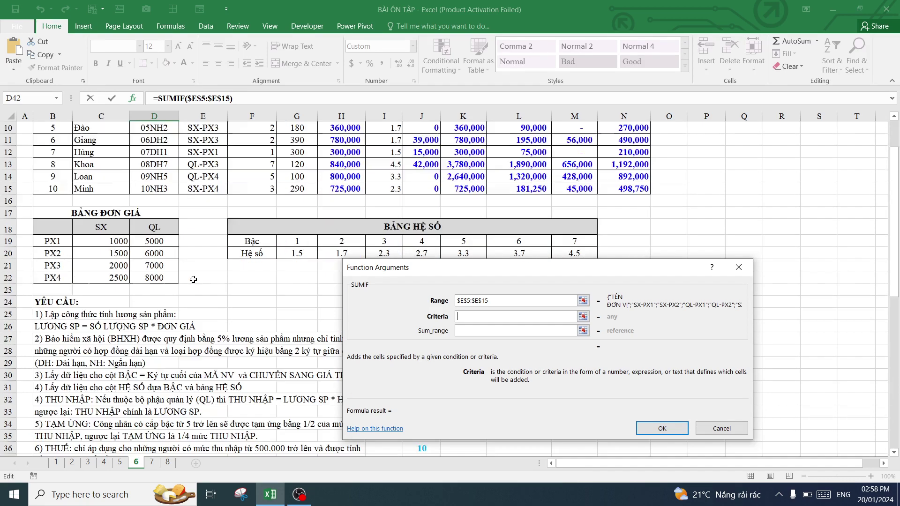
scroll(183, 319, "down", 6)
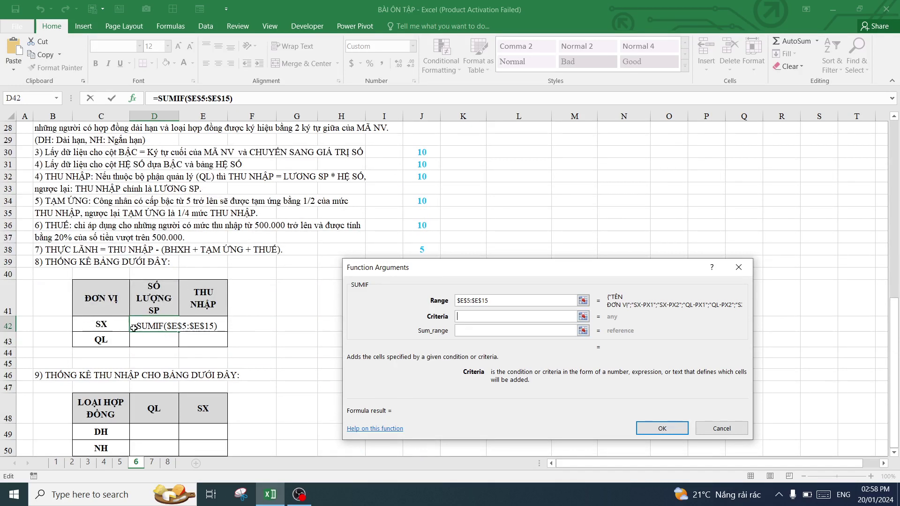
left_click(102, 324)
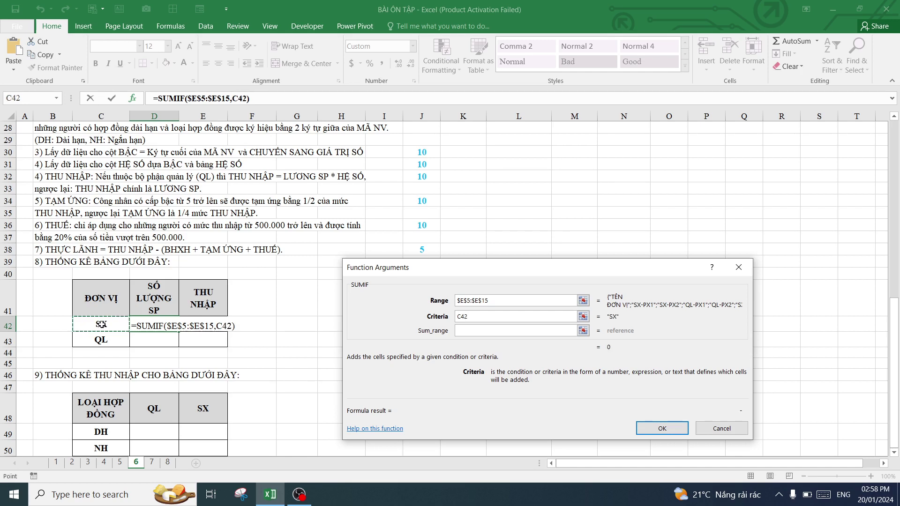
type("&")
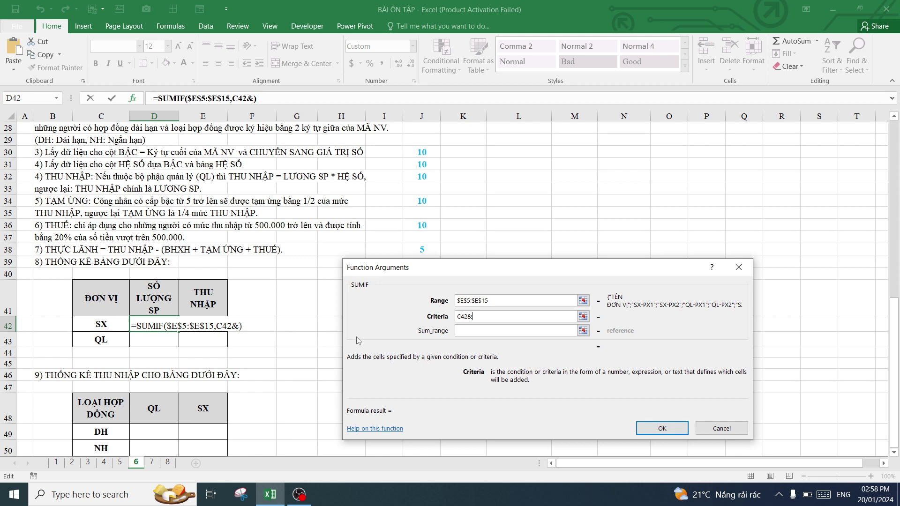
type("\"*")
type("\"")
Use $G$5:$G$15 as the sum range and confirm the formula, giving 1,610
left_click(479, 330)
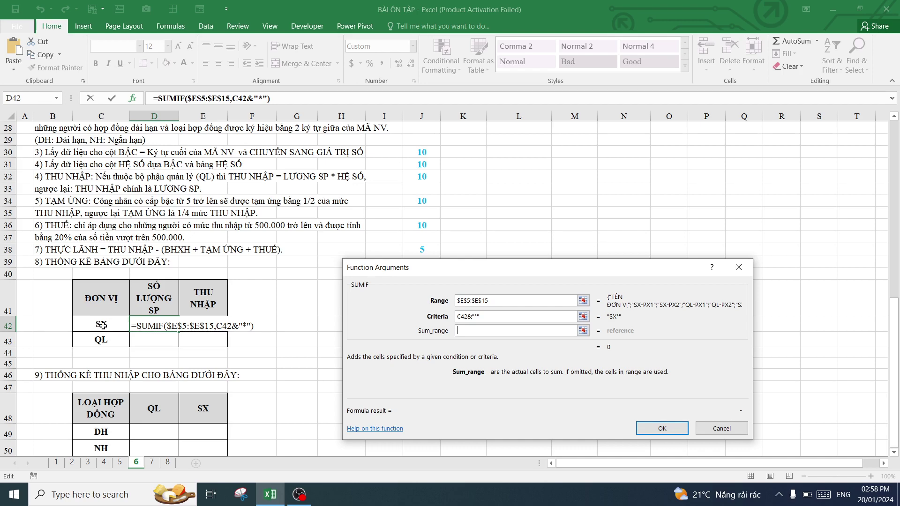
scroll(103, 324, "up", 4)
scroll(186, 177, "up", 4)
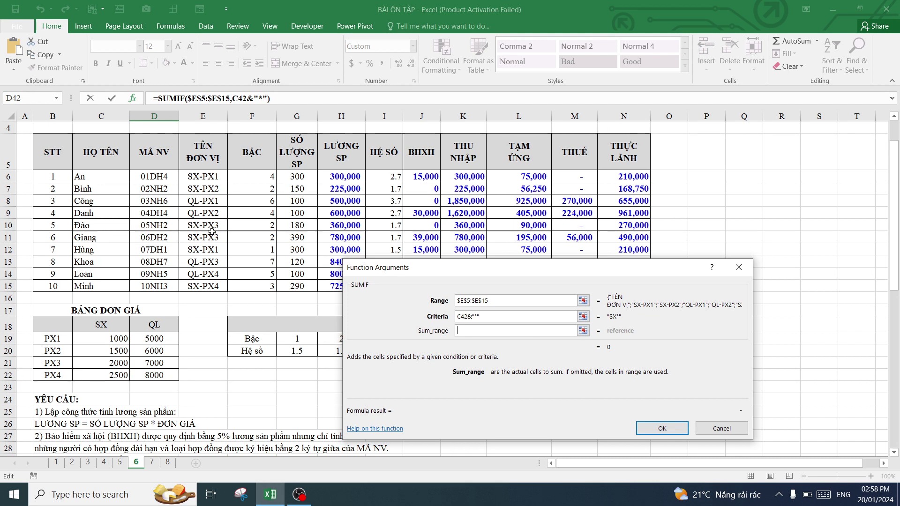
scroll(198, 292, "down", 3)
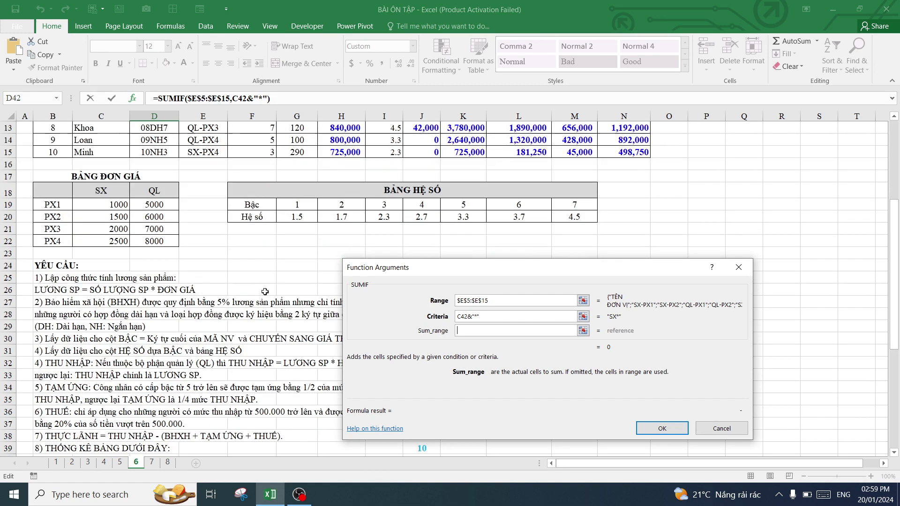
scroll(174, 374, "down", 3)
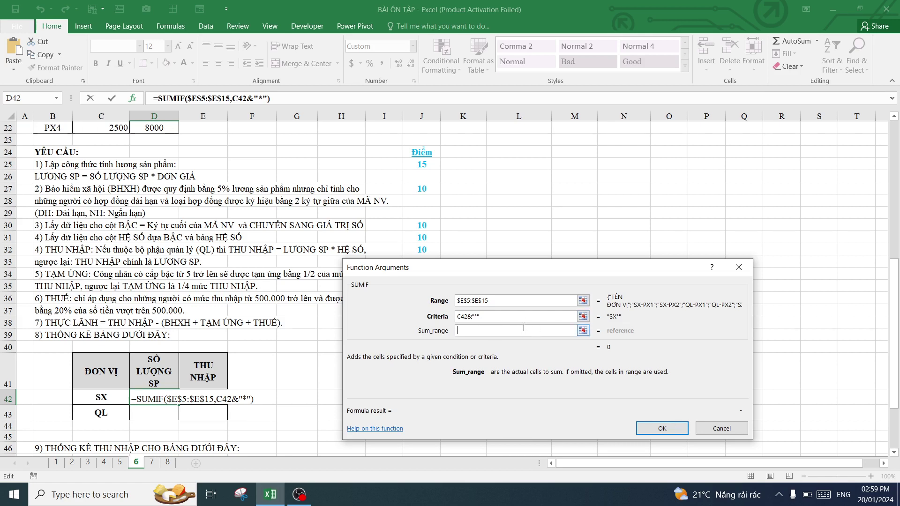
scroll(162, 376, "down", 1)
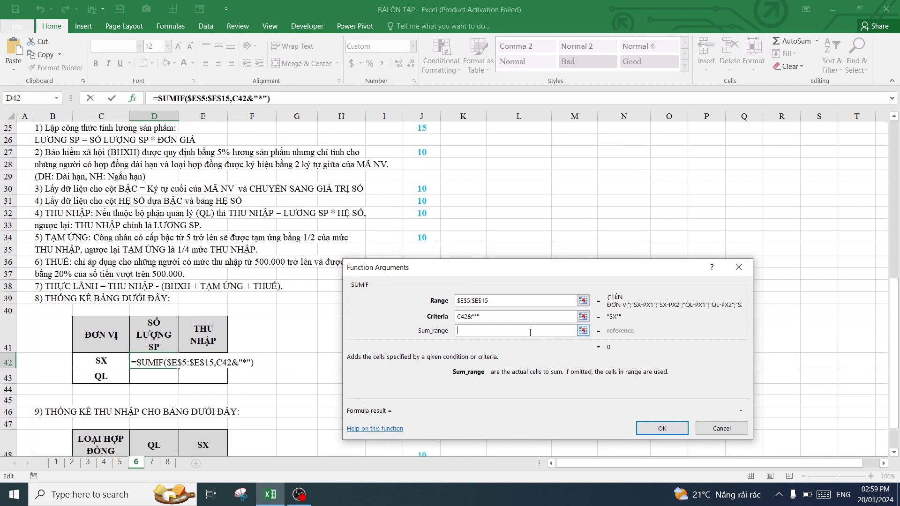
scroll(324, 256, "up", 6)
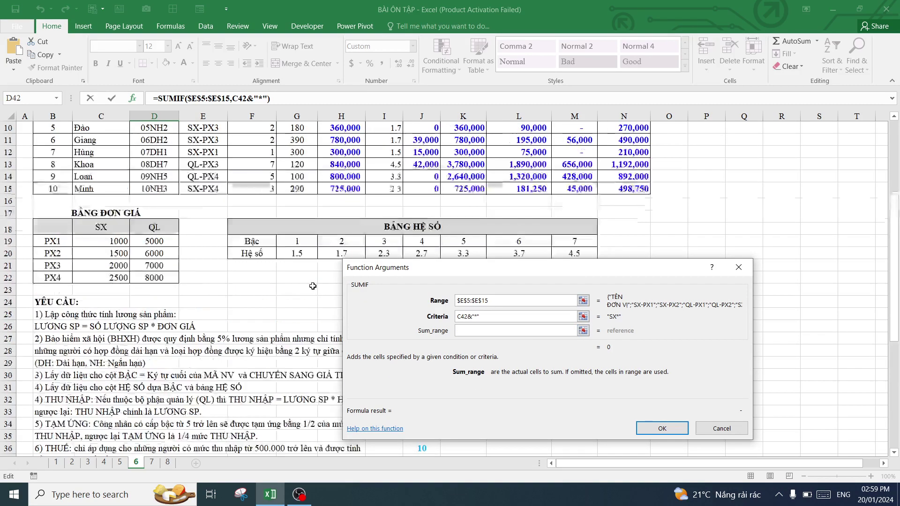
scroll(325, 256, "up", 2)
left_click_drag(296, 182, 299, 327)
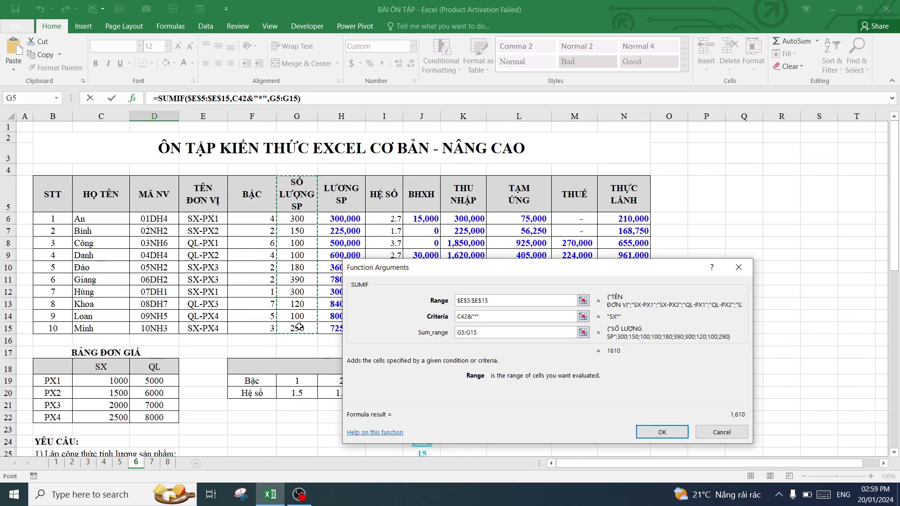
key("F4")
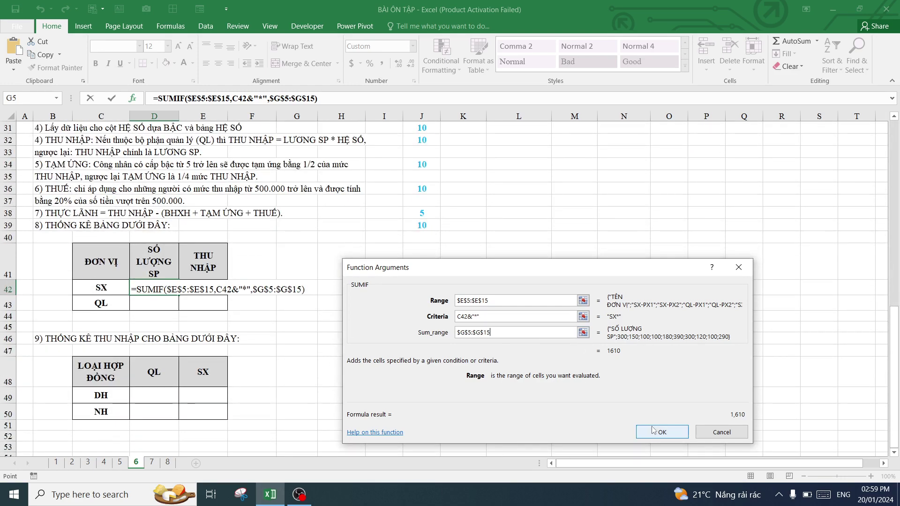
left_click(656, 431)
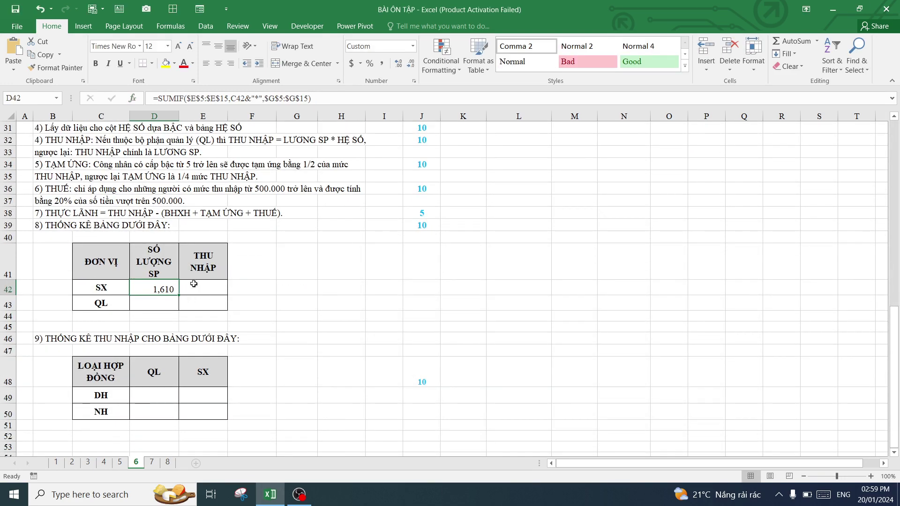
Check the SX quantity total of 1,610 and the SUMIF formula in D42
left_click(151, 308)
left_click(161, 290)
left_click(160, 304)
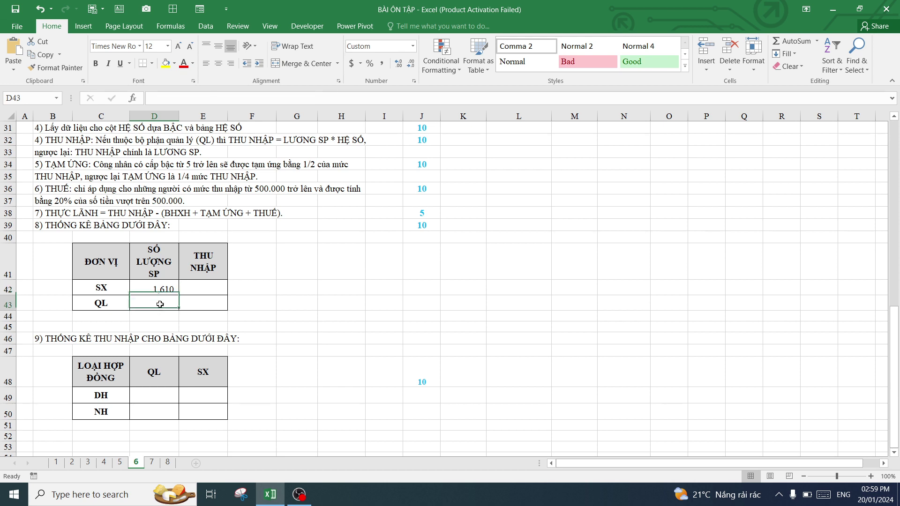
left_click(159, 287)
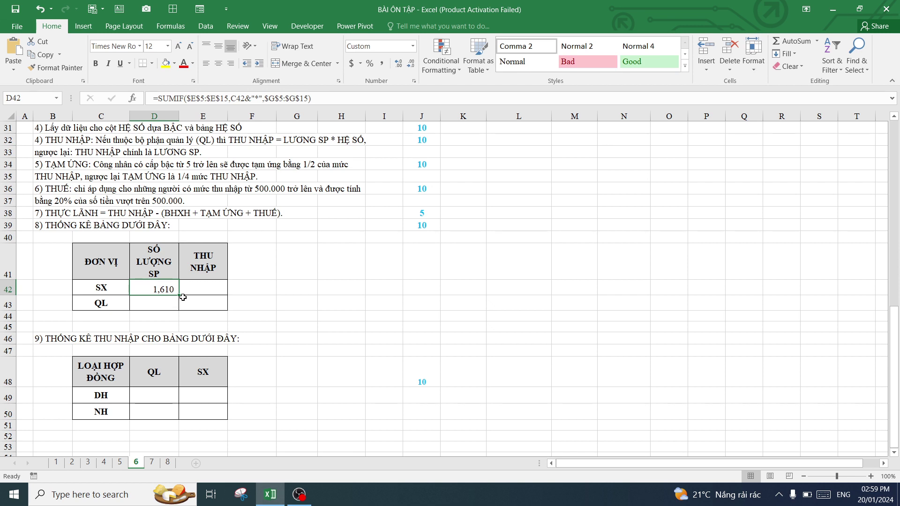
Fill the D42 formula down to D43 so QL shows 420, then select E42
left_click_drag(179, 298, 177, 309)
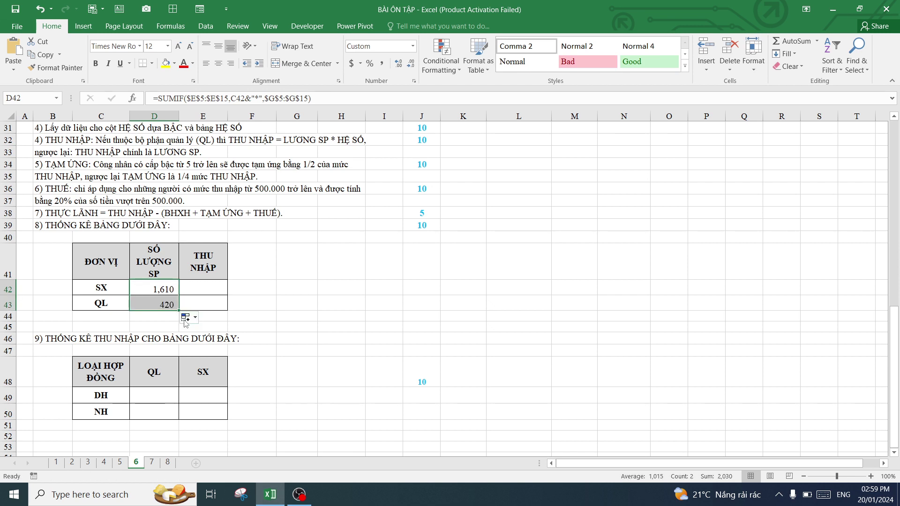
left_click(160, 291)
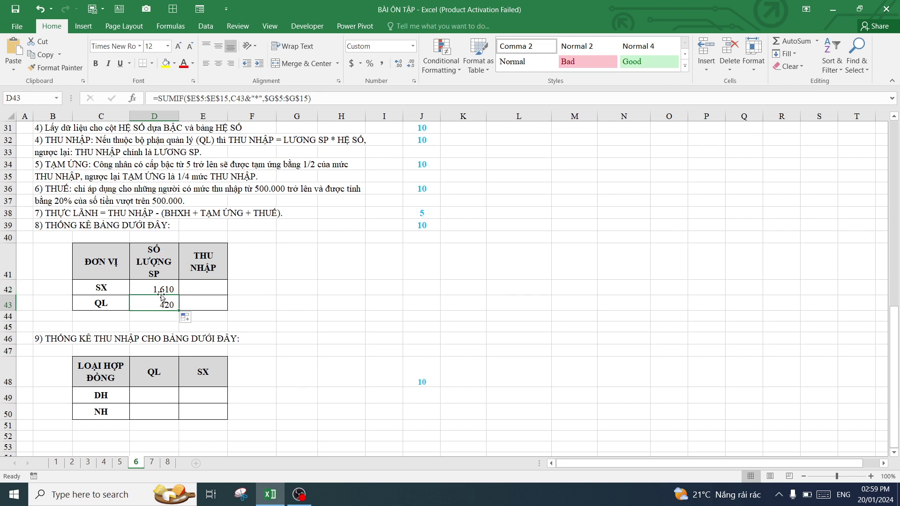
left_click(205, 290)
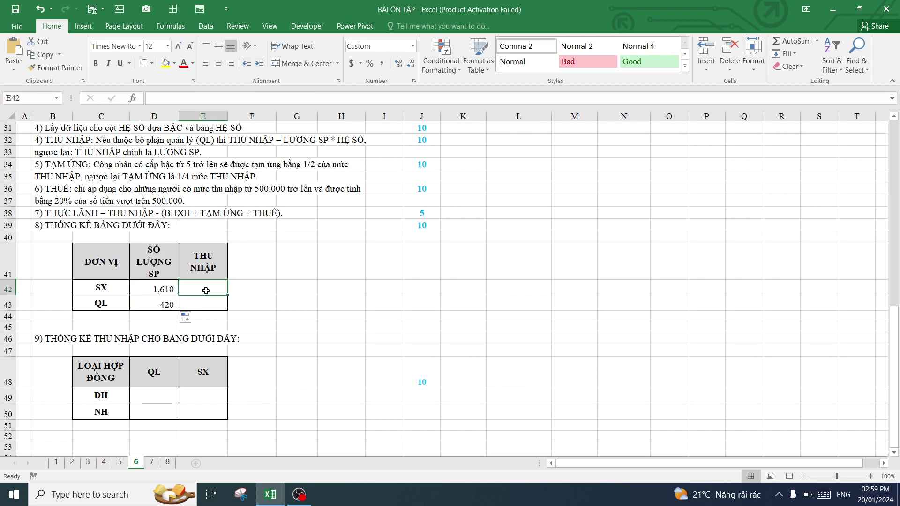
Start a SUMIF in E42 with range $E$5:$E$15 and criteria C42&"*"
type("=")
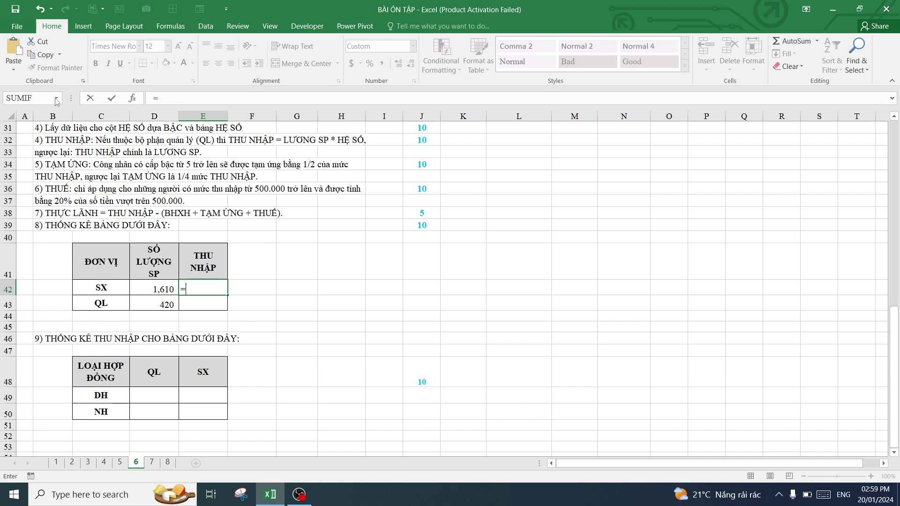
left_click(56, 98)
left_click(19, 108)
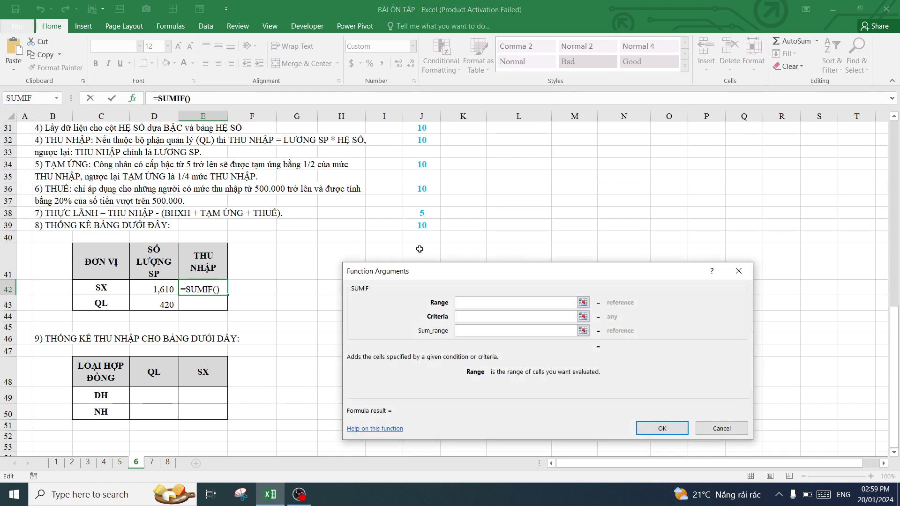
scroll(420, 249, "up", 8)
scroll(236, 254, "up", 2)
left_click_drag(206, 194, 208, 328)
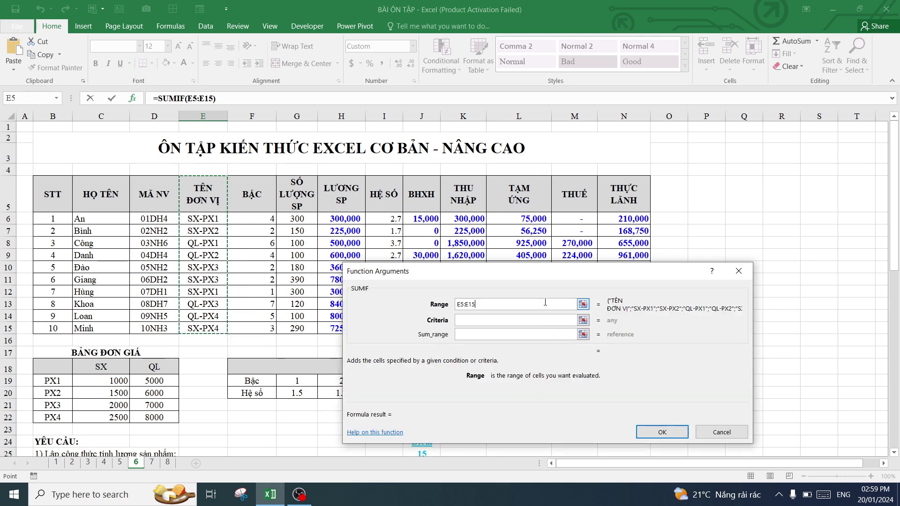
key("F4")
key("Tab")
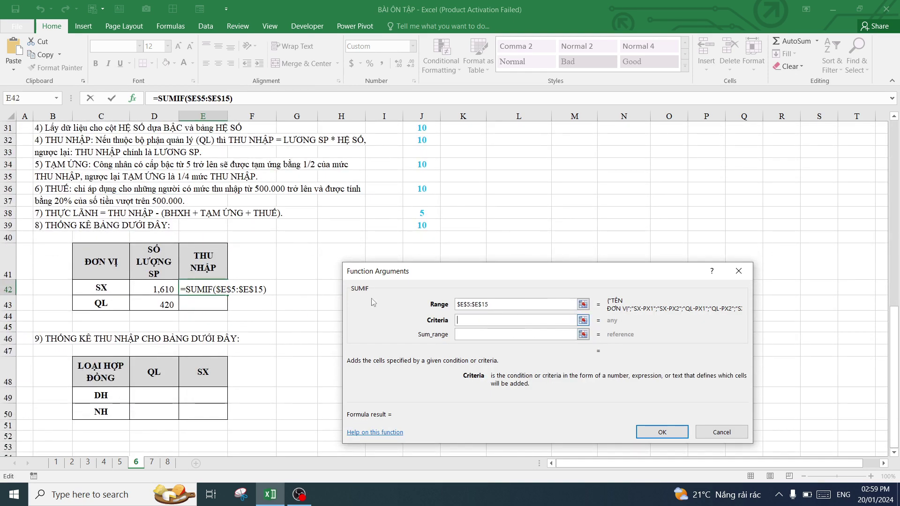
left_click(114, 288)
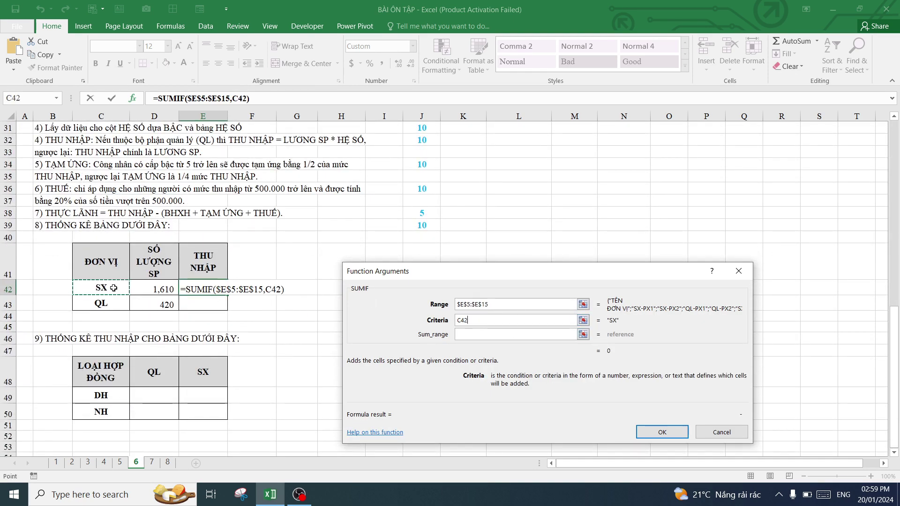
type("&\"*")
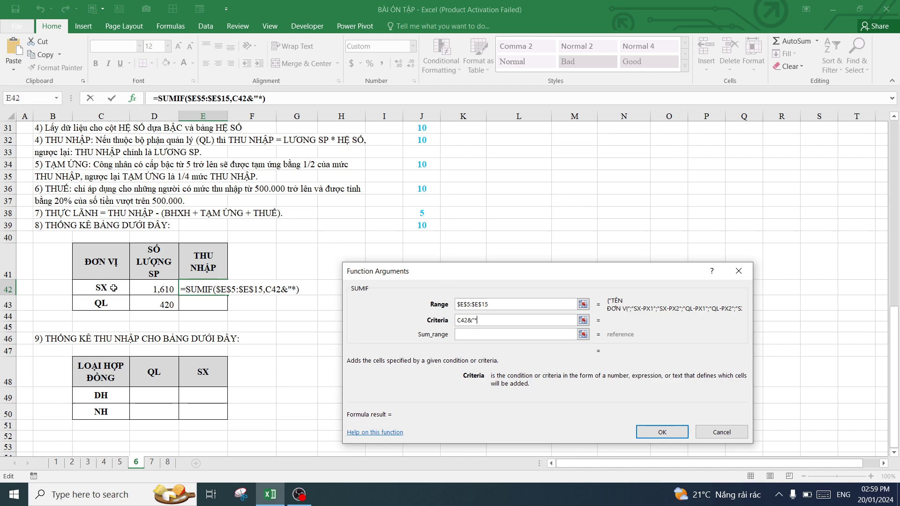
type("\"")
Set the sum range to the THU NHẬP column $K$5:$K$15, previewing 2,690,000
left_click(563, 334)
scroll(339, 260, "up", 8)
scroll(338, 260, "up", 2)
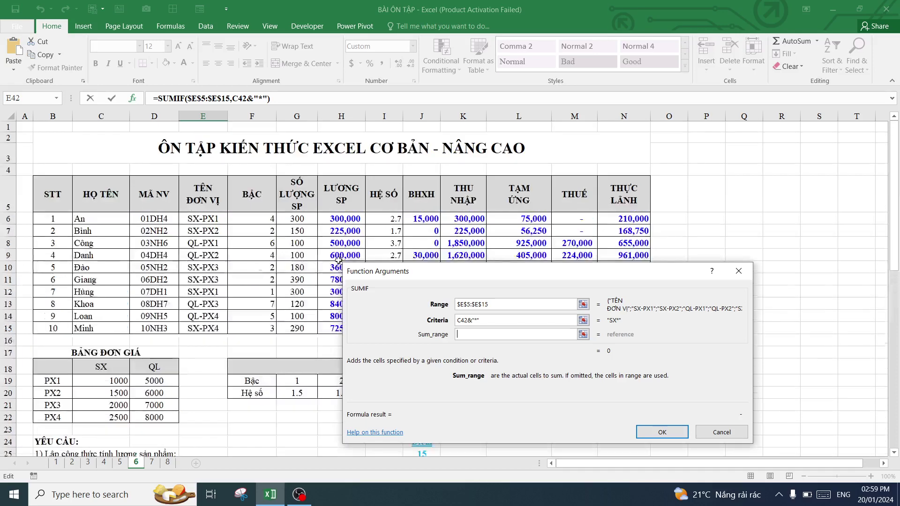
left_click_drag(464, 188, 465, 330)
key("F4")
scroll(466, 331, "down", 8)
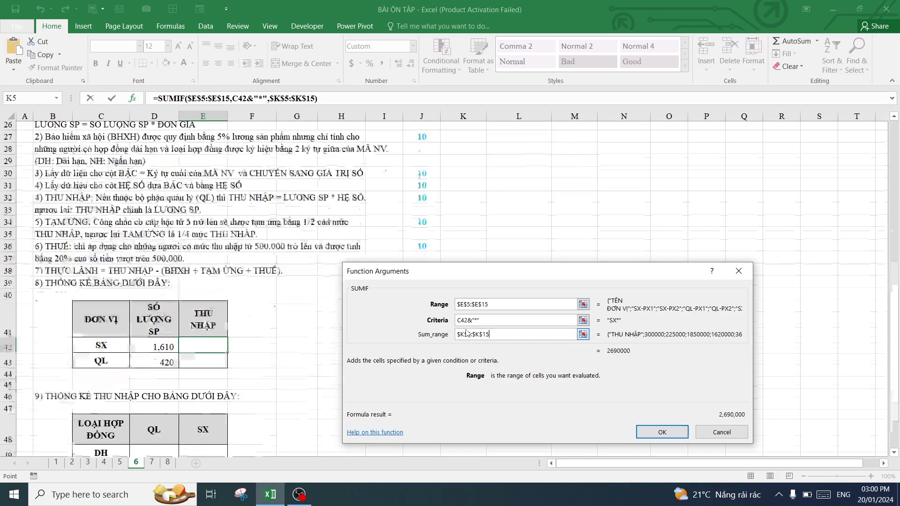
Confirm the E42 income formula and fill it down to E43, giving 9,890,000 for QL
left_click(662, 432)
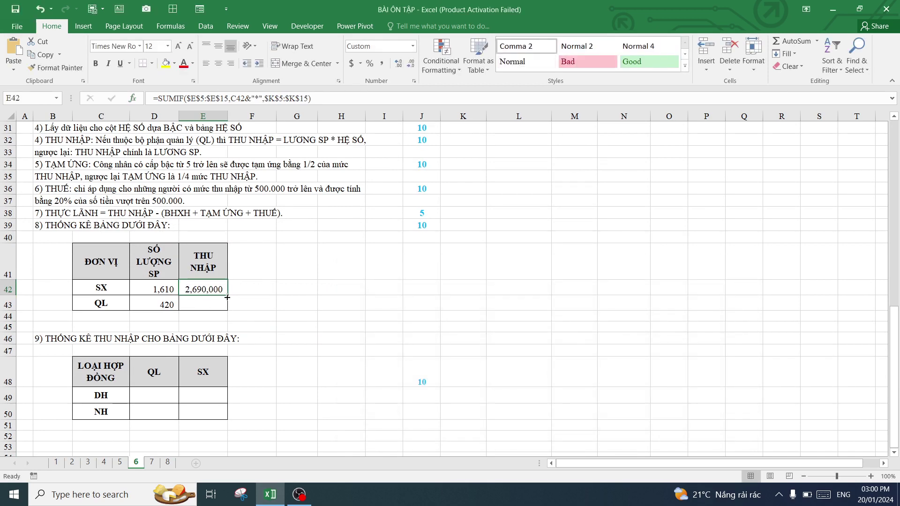
left_click_drag(227, 298, 227, 309)
left_click(316, 300)
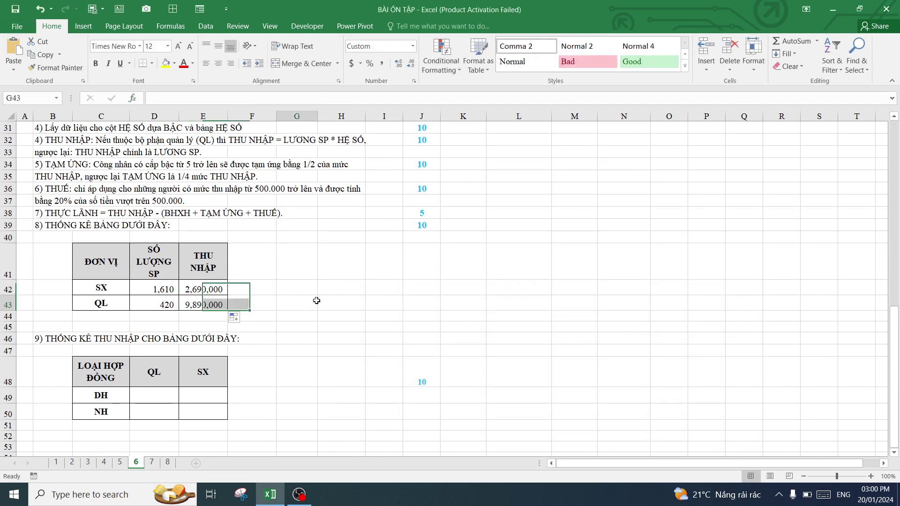
left_click(218, 289)
Select the task 9 heading in row 46
scroll(339, 307, "down", 1)
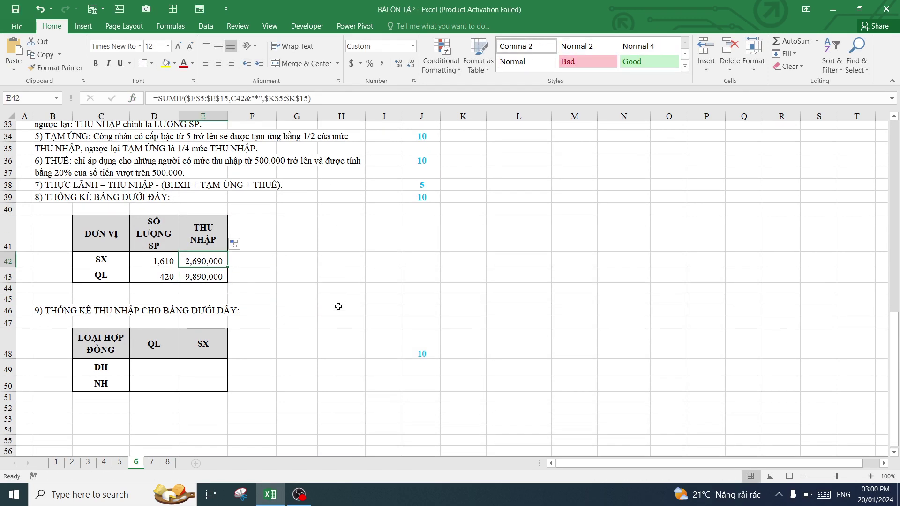
scroll(338, 307, "down", 2)
left_click_drag(76, 266, 223, 266)
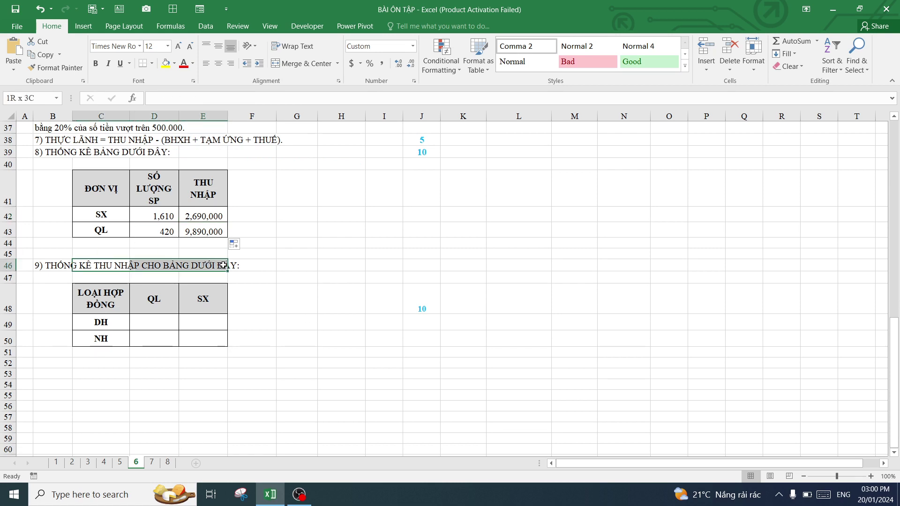
left_click_drag(61, 266, 187, 267)
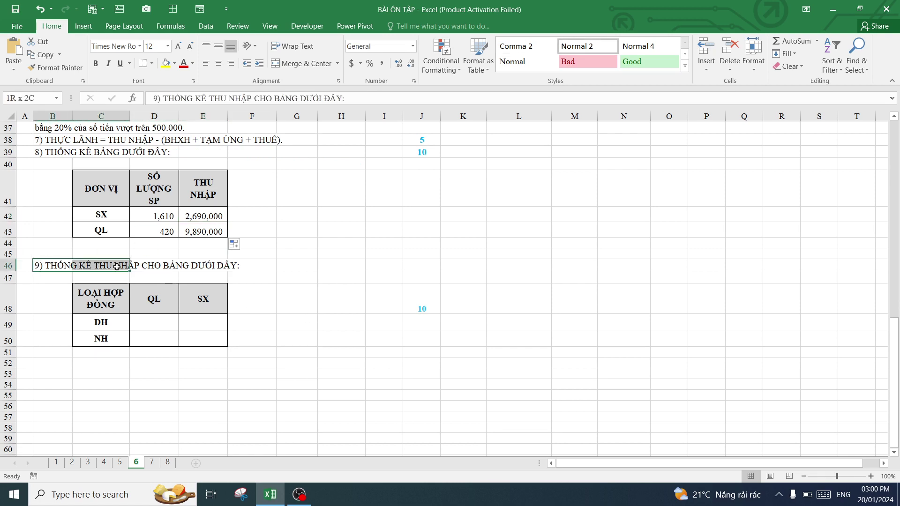
left_click(160, 320)
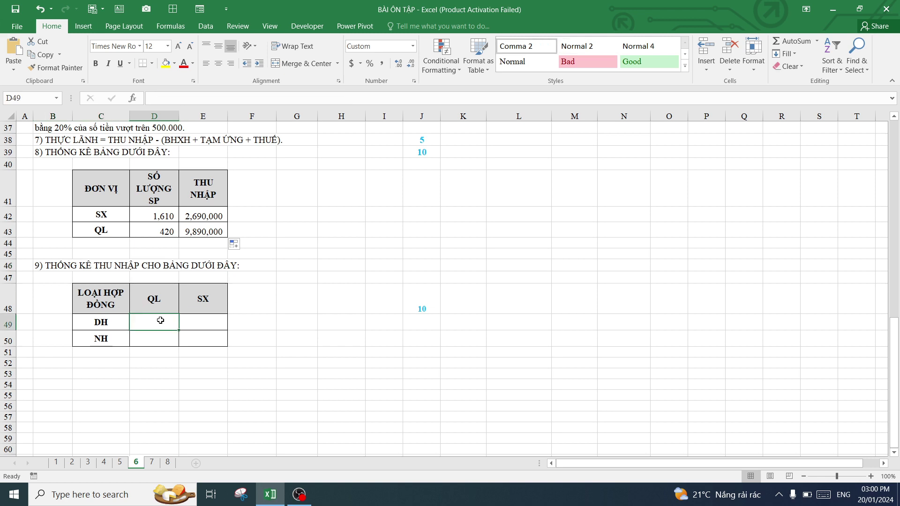
left_click(105, 306)
scroll(146, 319, "down", 1)
left_click(153, 285)
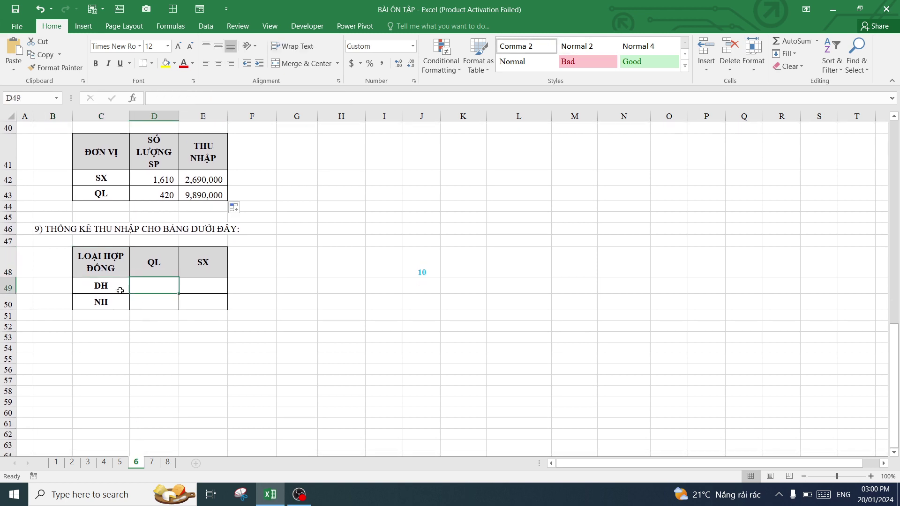
left_click(115, 289)
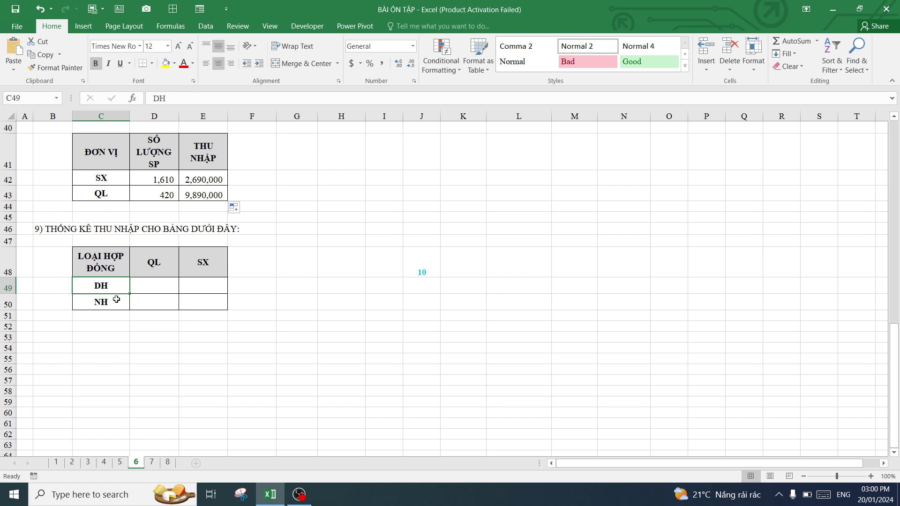
left_click(111, 304)
left_click(154, 268)
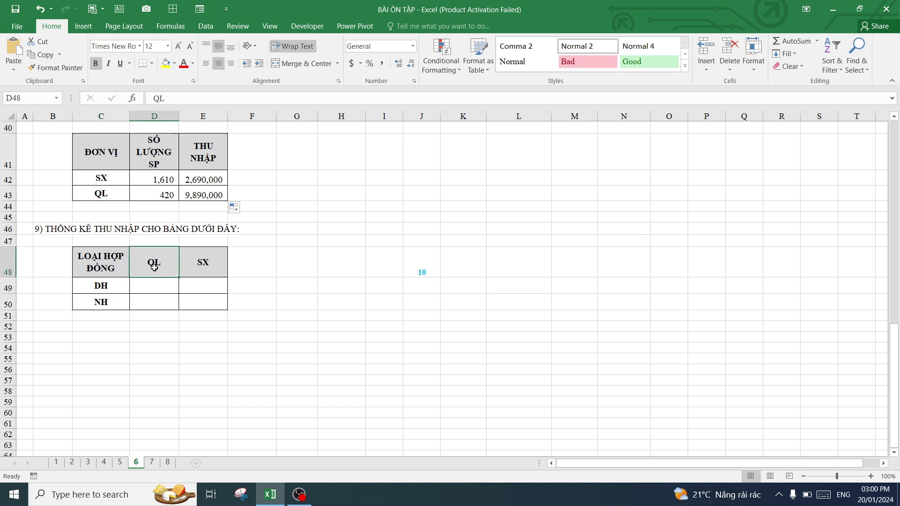
left_click(205, 266)
left_click(141, 290)
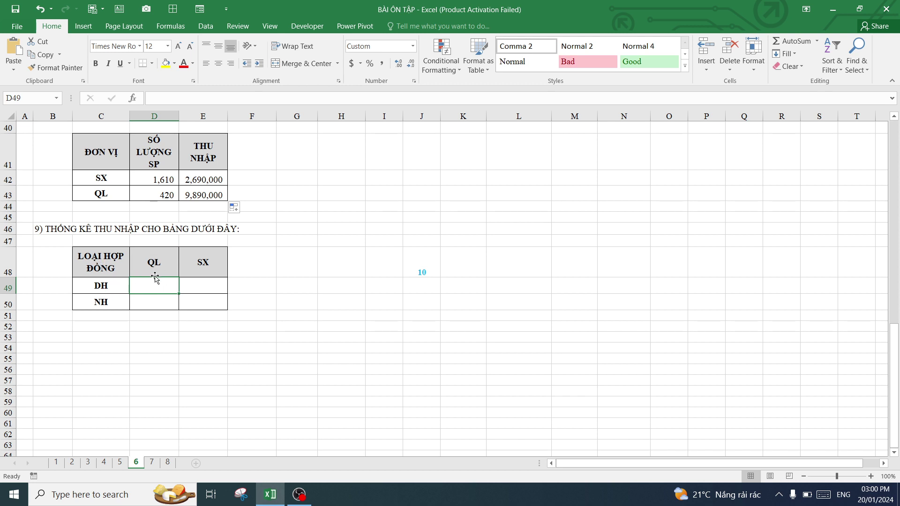
left_click(109, 287)
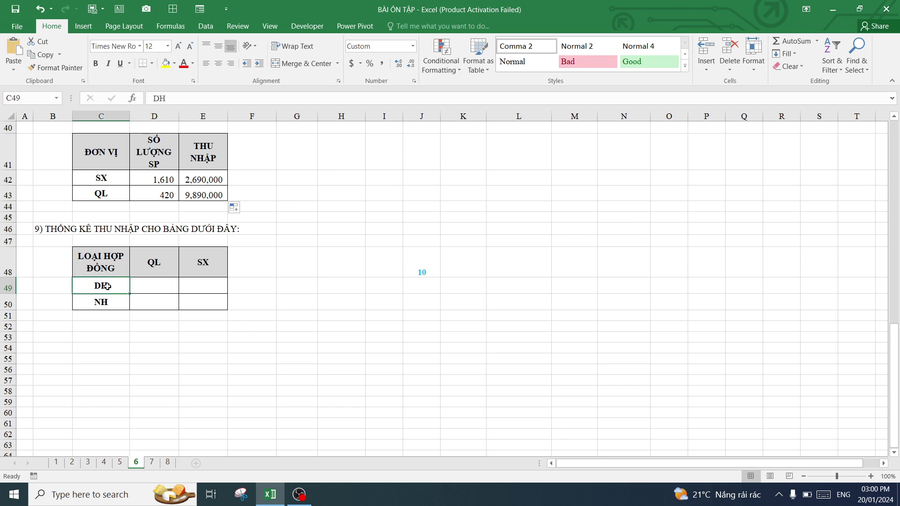
left_click(147, 287)
left_click(117, 285)
left_click(144, 286)
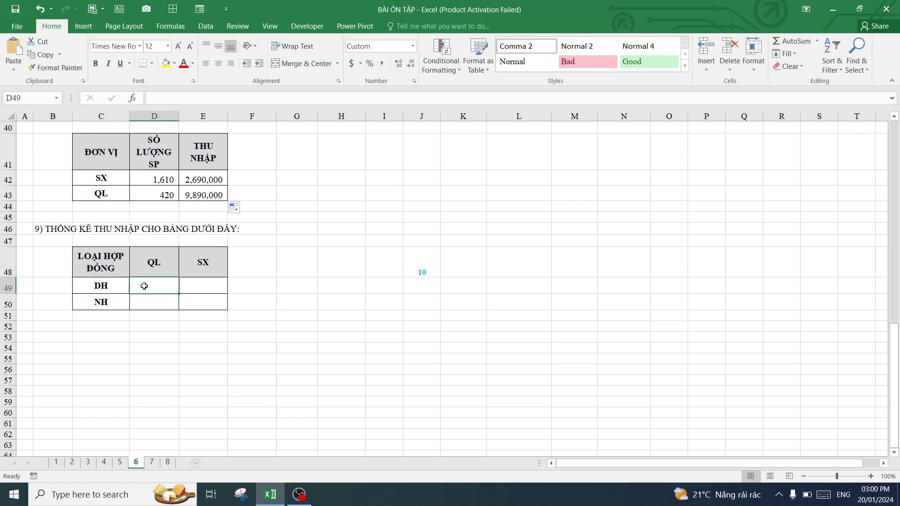
left_click(203, 272)
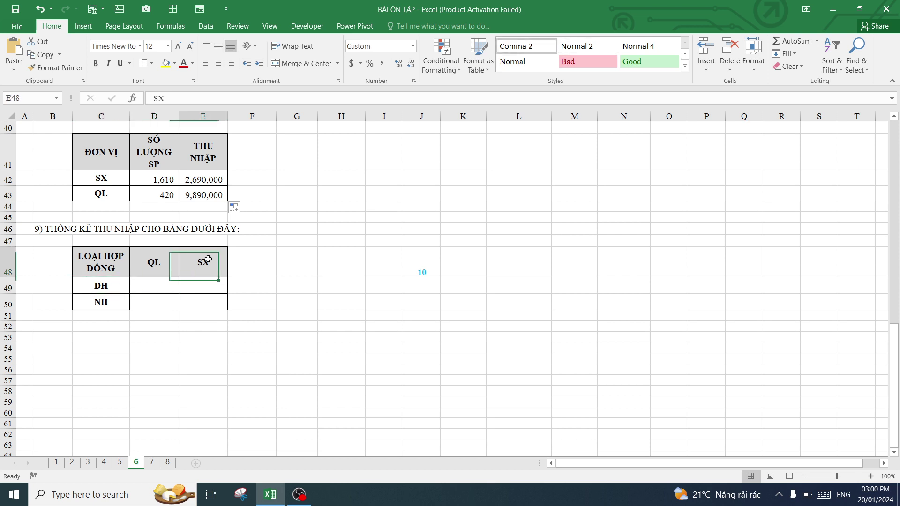
left_click(194, 288)
left_click(102, 286)
left_click(206, 286)
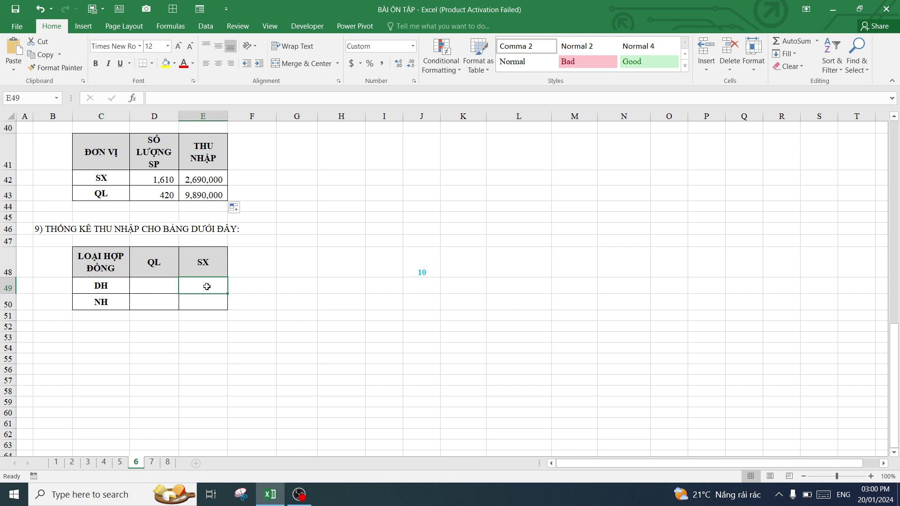
left_click(145, 301)
left_click(101, 301)
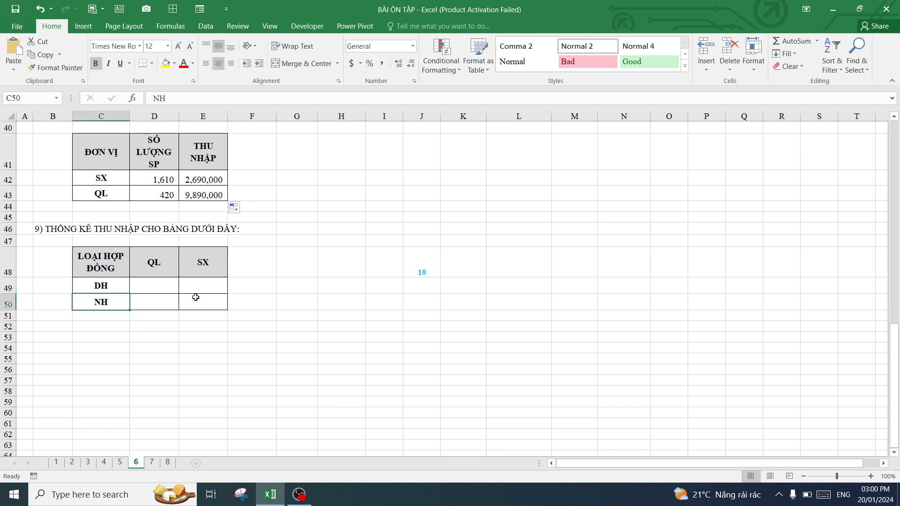
left_click(195, 298)
left_click(162, 284)
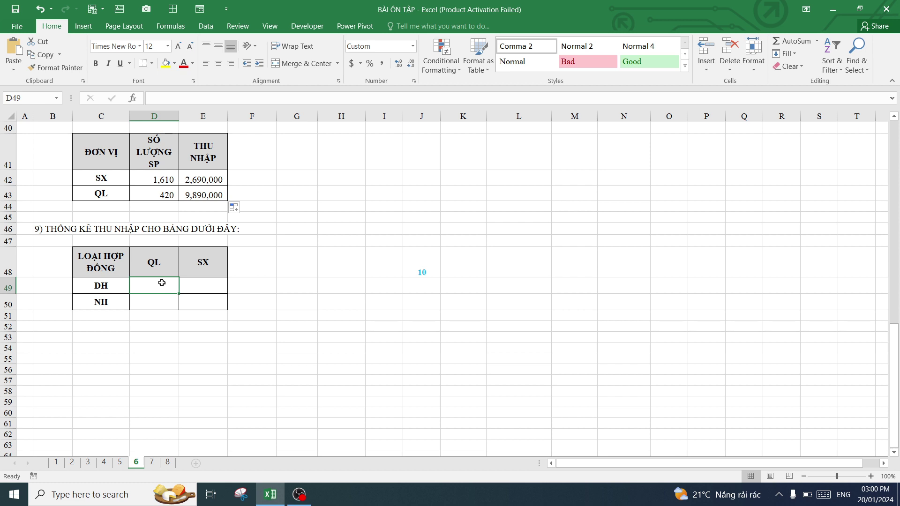
left_click(157, 269)
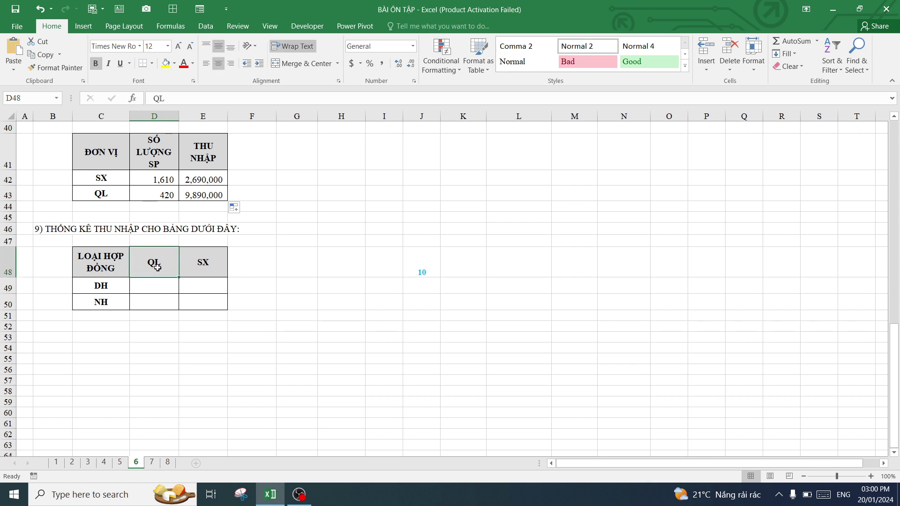
left_click(208, 271)
left_click(96, 289)
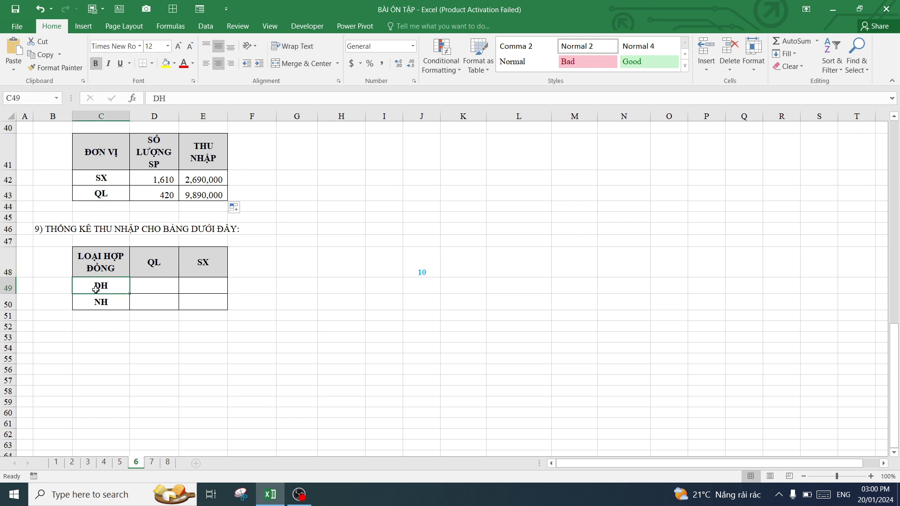
left_click(98, 301)
left_click(100, 288)
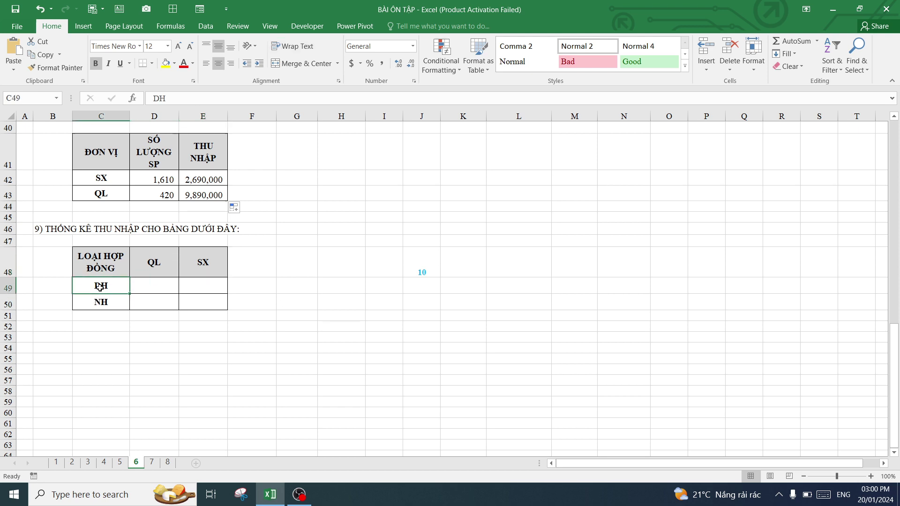
left_click(160, 286)
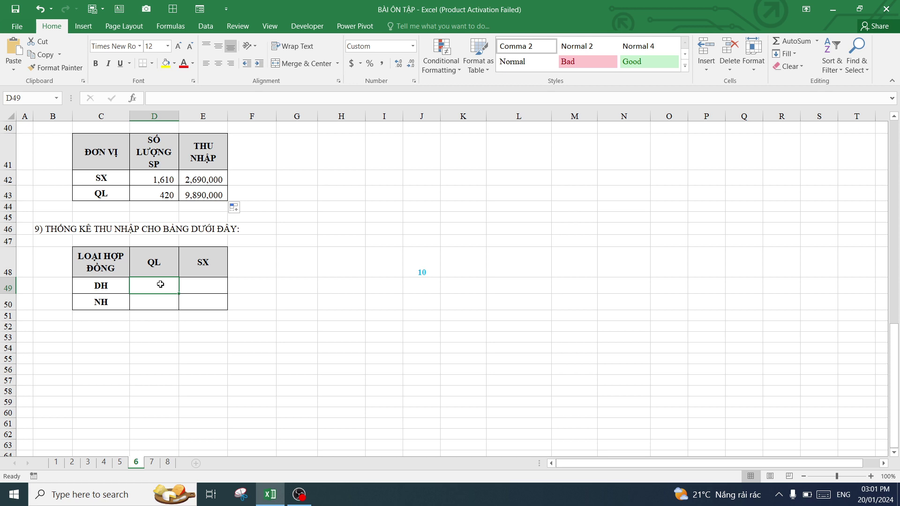
Start a SUMIFS in D49 with the absolute sum range $K$5:$K$15
type("=")
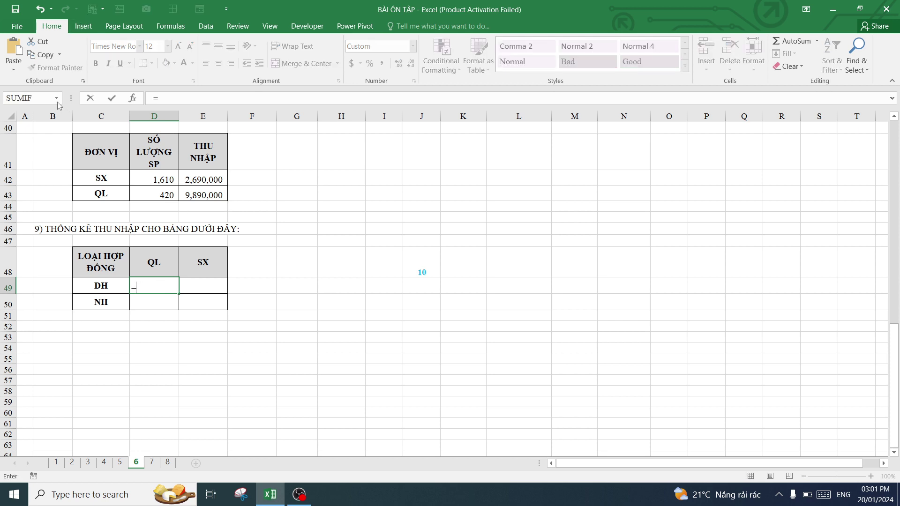
left_click(56, 98)
left_click(29, 203)
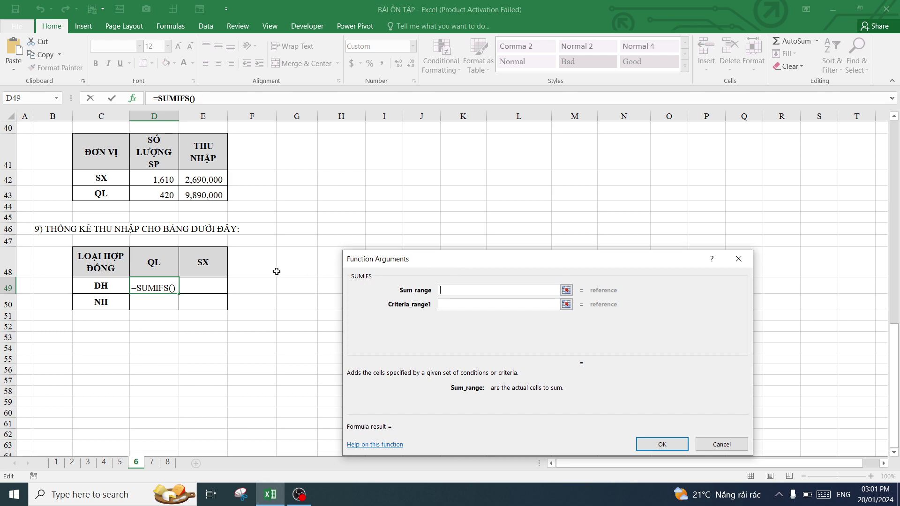
scroll(263, 289, "up", 5)
scroll(263, 289, "up", 6)
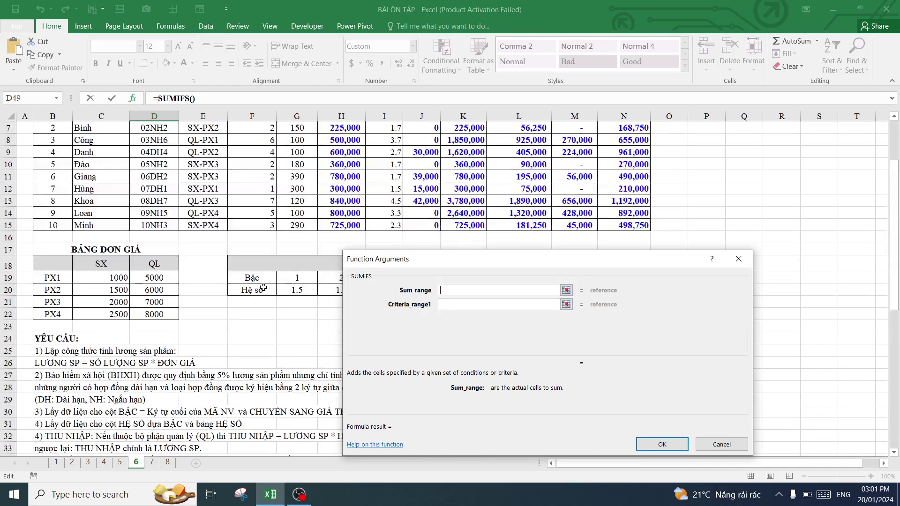
scroll(263, 289, "up", 3)
left_click_drag(469, 196, 461, 329)
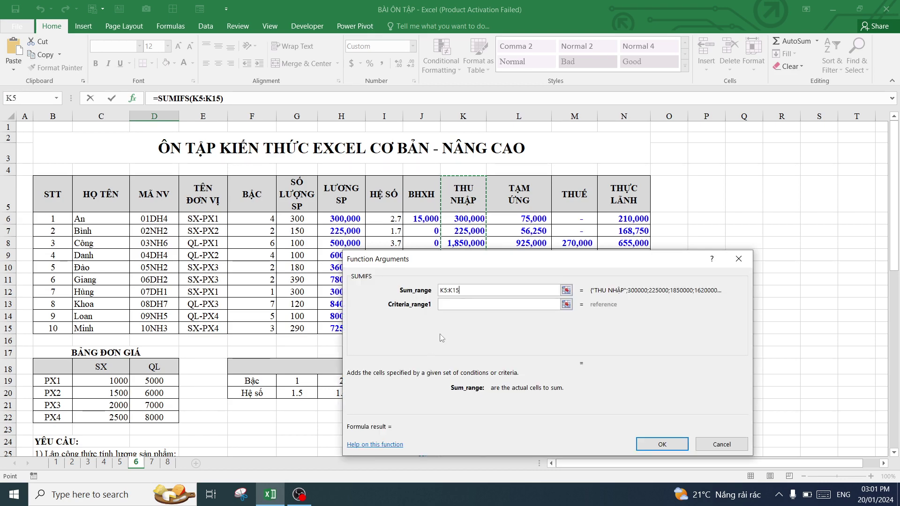
key("F4")
key("Tab")
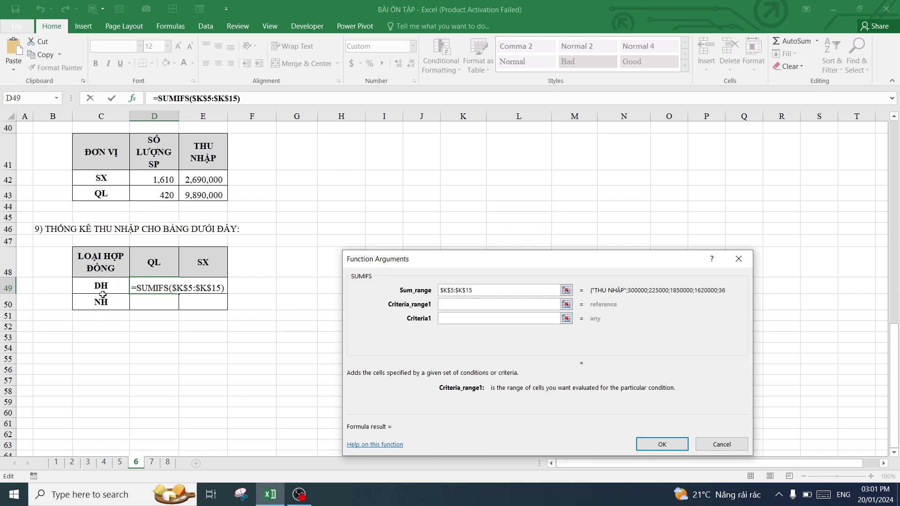
Set the first criteria range to the employee codes $D$5:$D$15
scroll(102, 294, "up", 1)
scroll(141, 263, "up", 5)
scroll(178, 229, "up", 5)
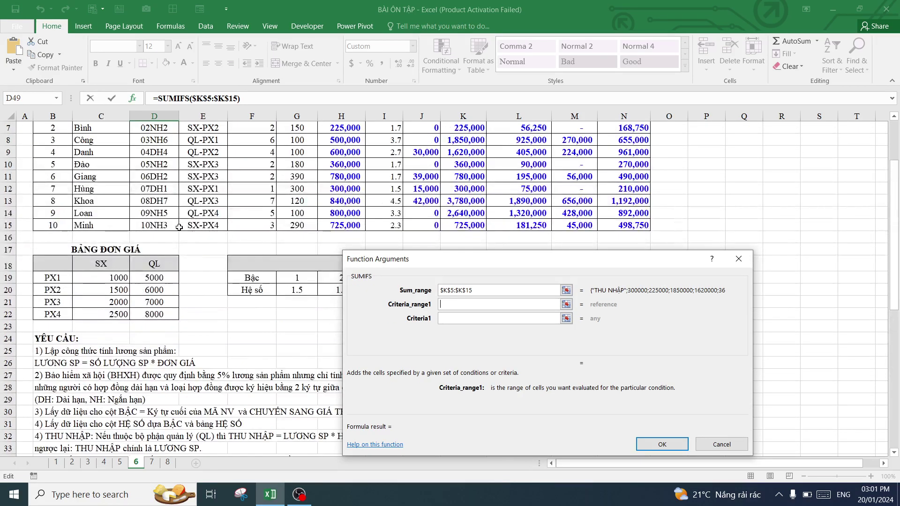
scroll(179, 227, "up", 2)
left_click_drag(151, 192, 151, 325)
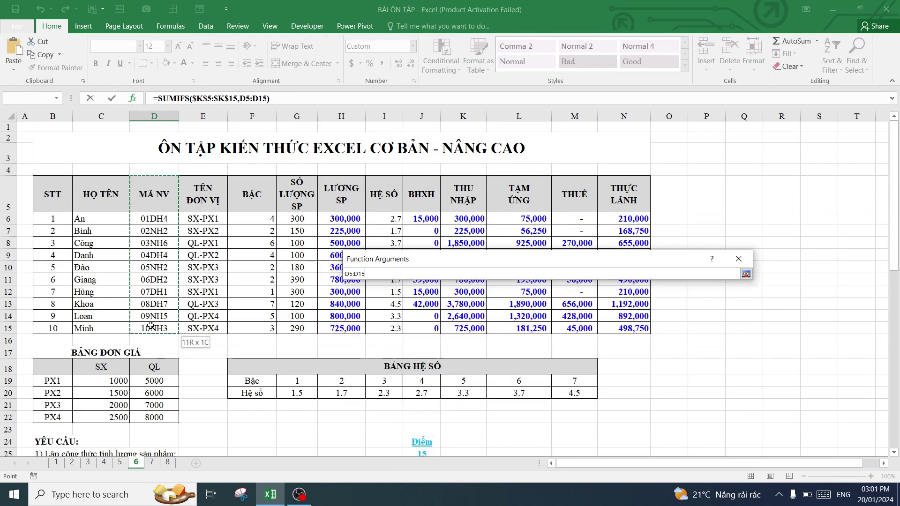
key("F4")
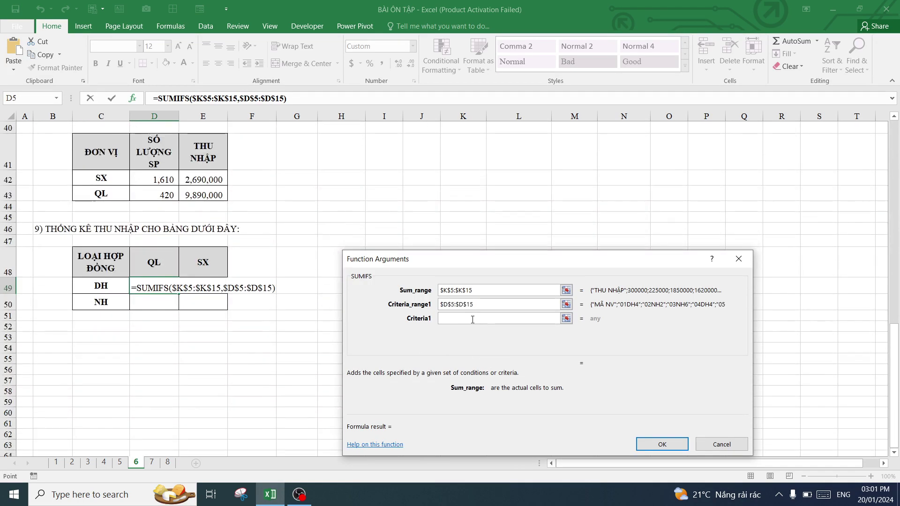
left_click(472, 320)
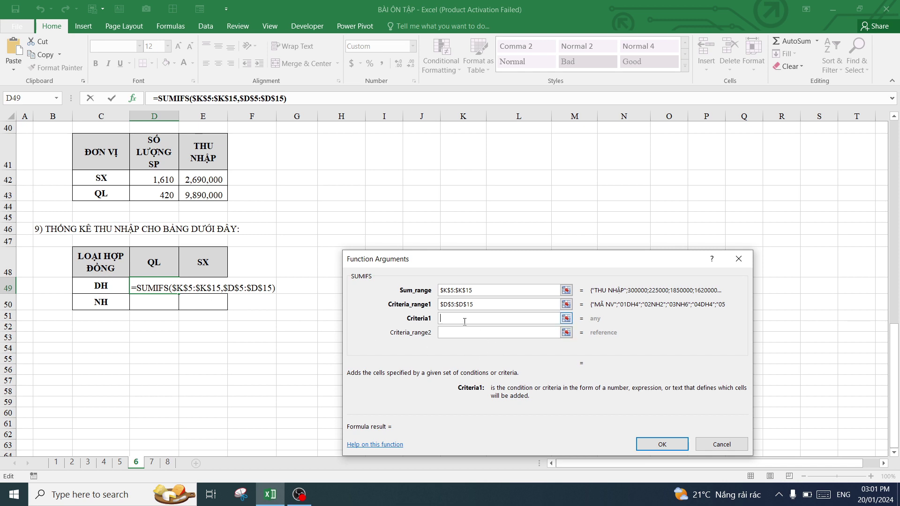
Enter "*"&C49&"*" as the first criterion so codes containing DH match
type("\"*")
type("\"")
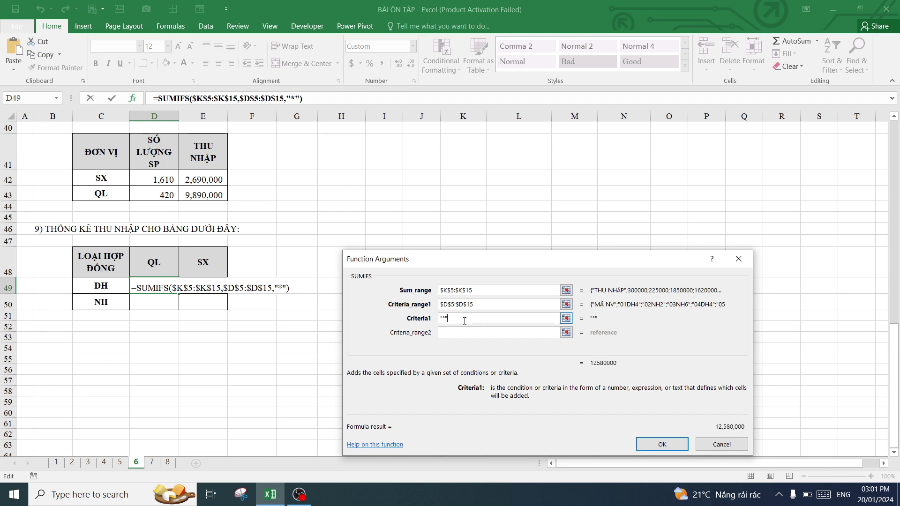
type("&")
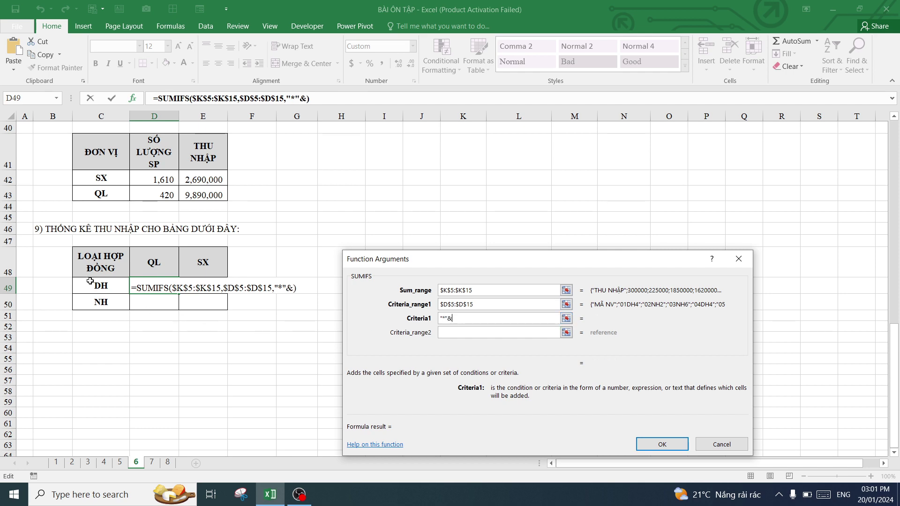
left_click(90, 282)
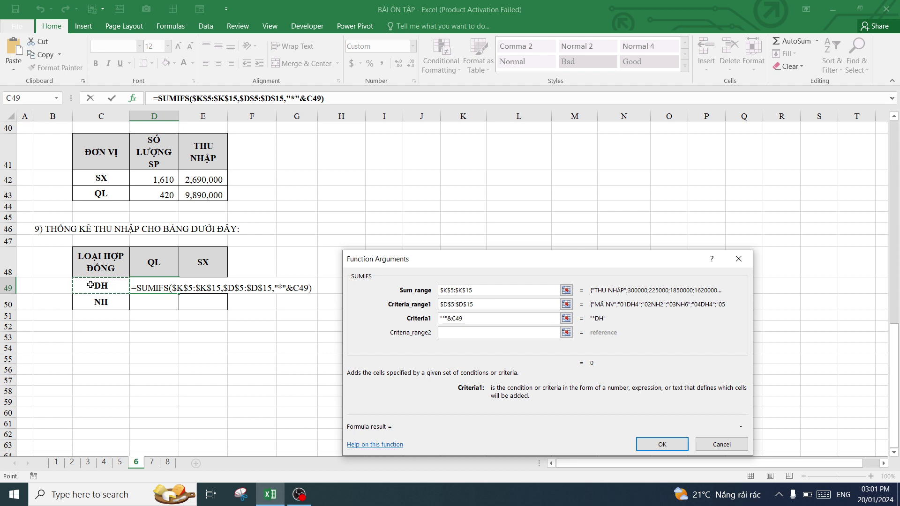
type("&\"*")
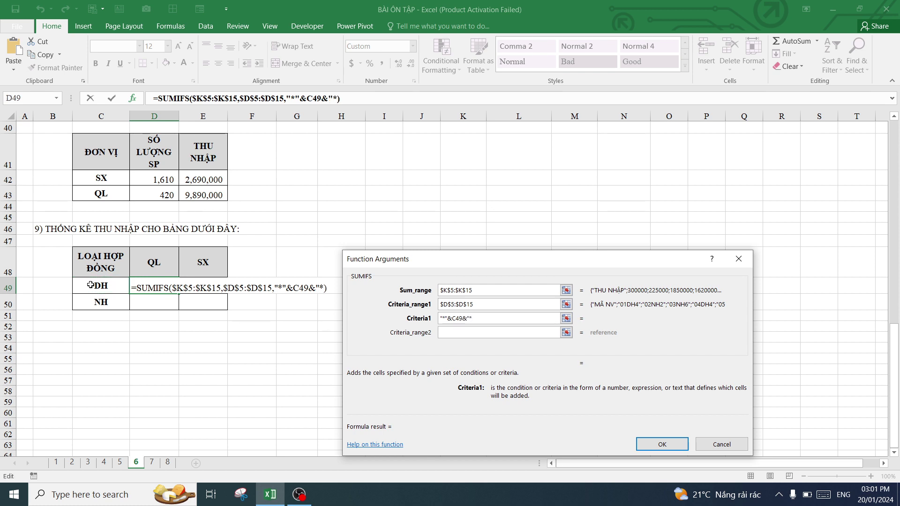
type("\"")
left_click(466, 331)
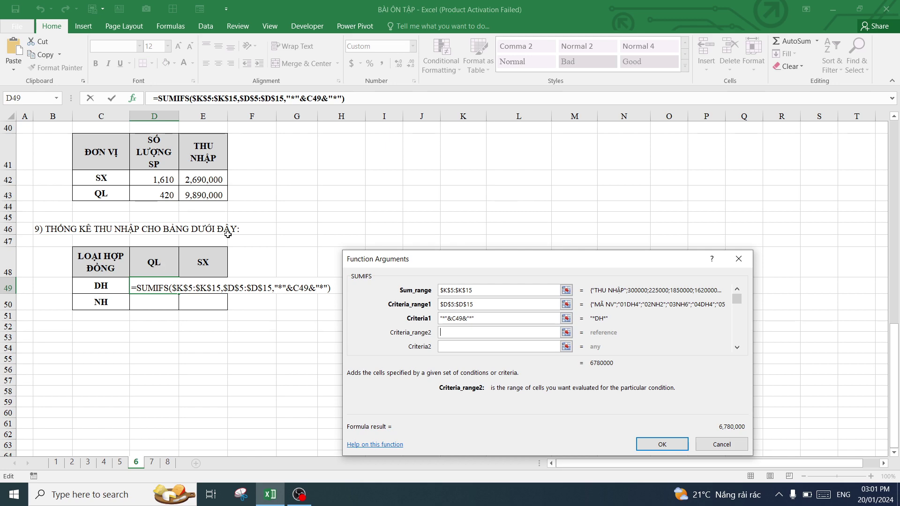
scroll(204, 228, "up", 4)
scroll(204, 228, "up", 2)
scroll(204, 228, "up", 5)
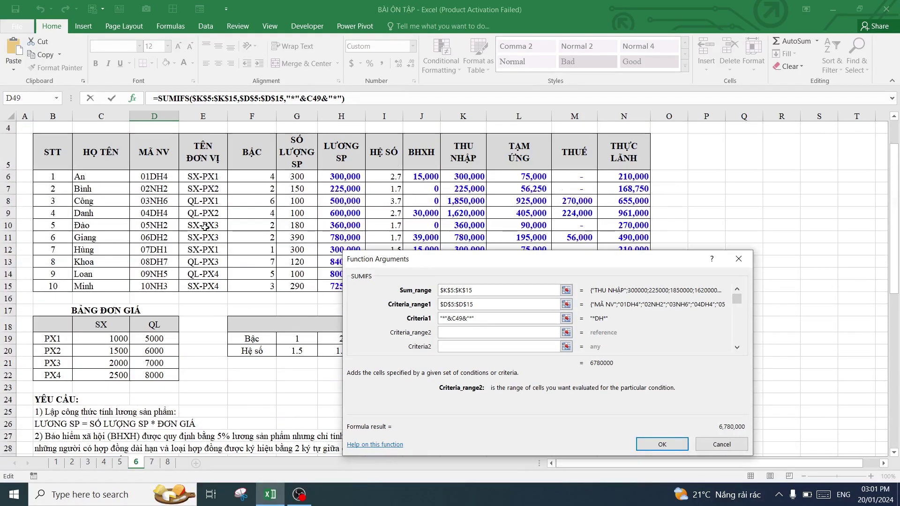
scroll(204, 215, "up", 1)
Add $E$5:$E$15 as the second criteria range with criterion $D$48&"*"
scroll(203, 202, "up", 1)
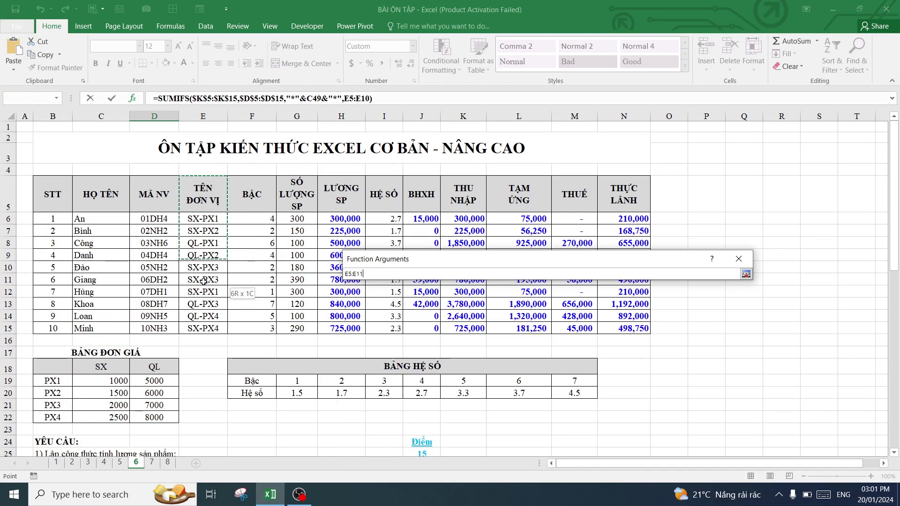
left_click_drag(201, 197, 206, 328)
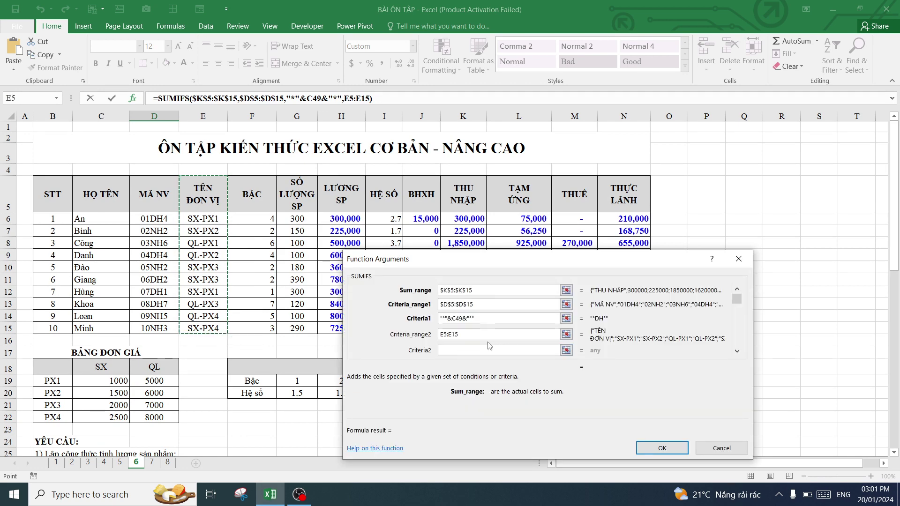
key("F4")
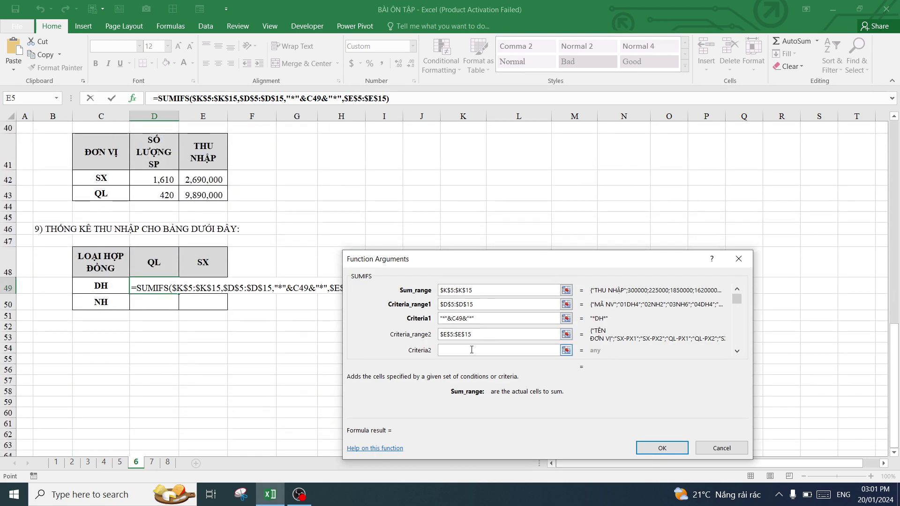
left_click(471, 350)
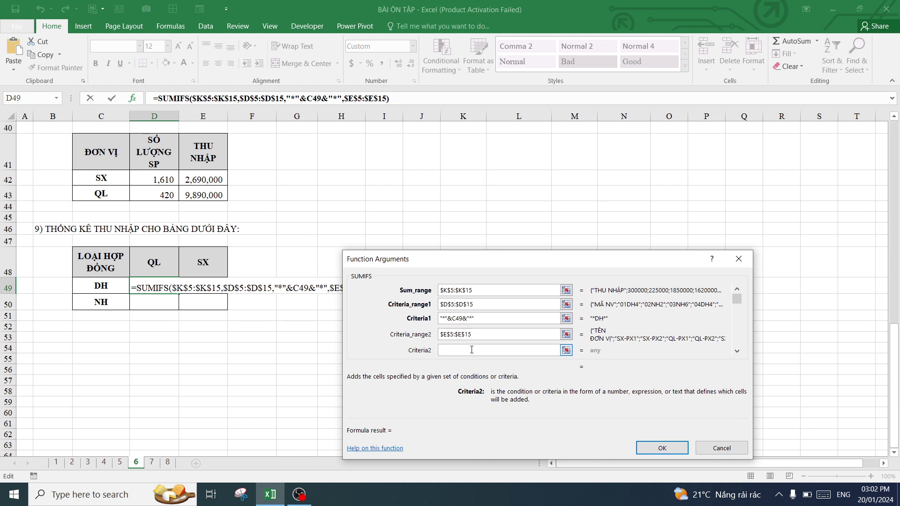
left_click(160, 264)
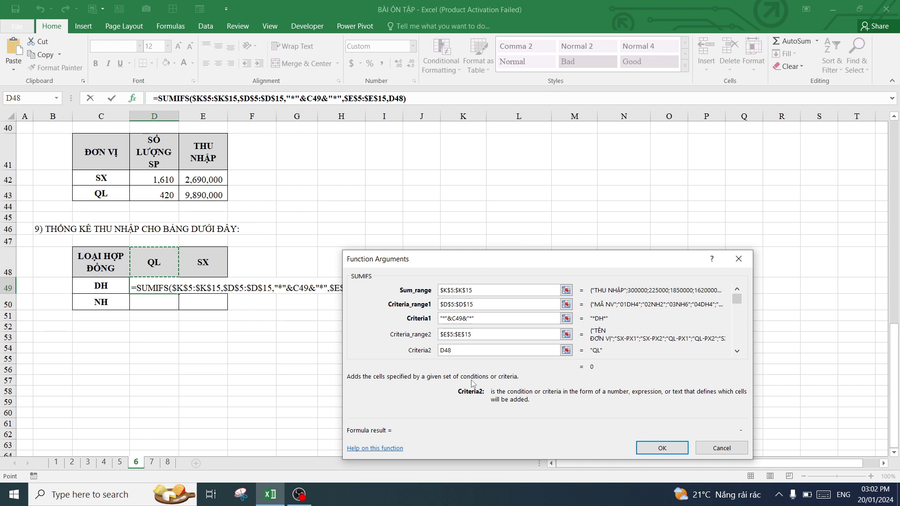
key("F4")
type("$D$48&\"*")
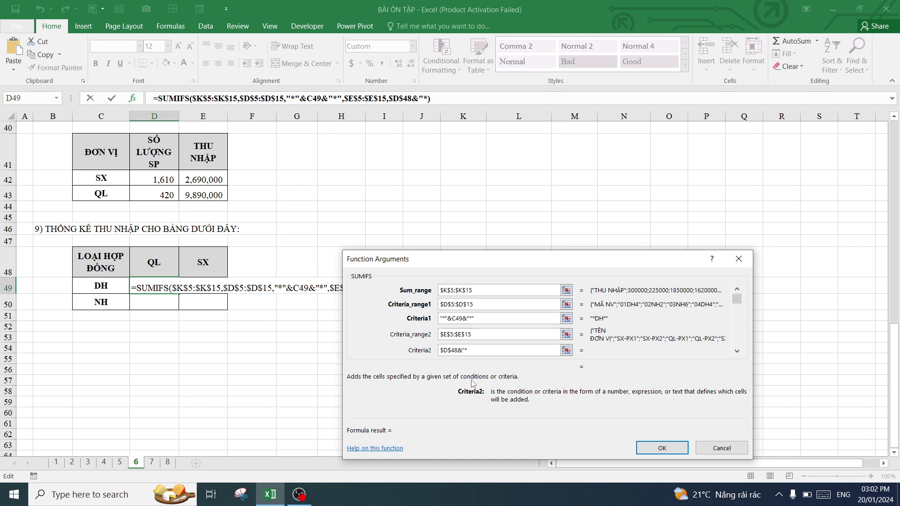
type("\"")
Confirm the formula (5,400,000 in D49) and fill it down to D50 for 4,490,000
left_click_drag(458, 350, 440, 349)
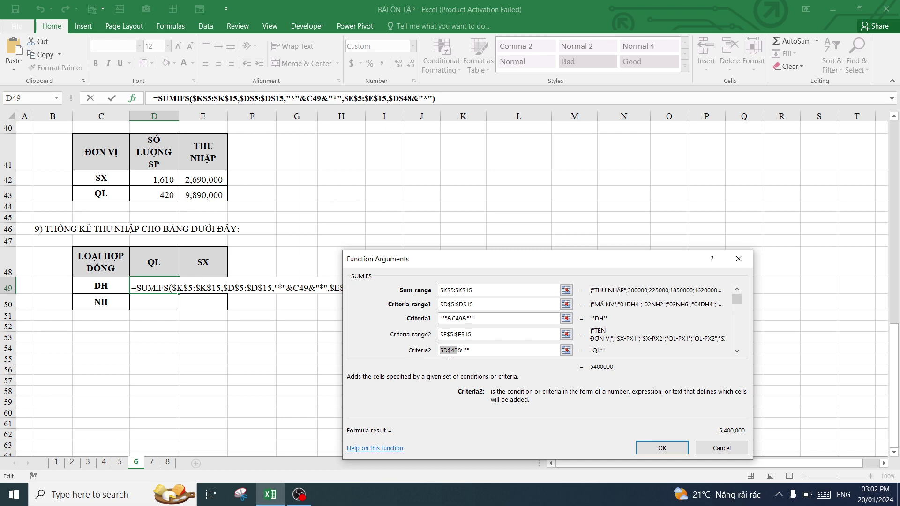
left_click(473, 350)
left_click(661, 450)
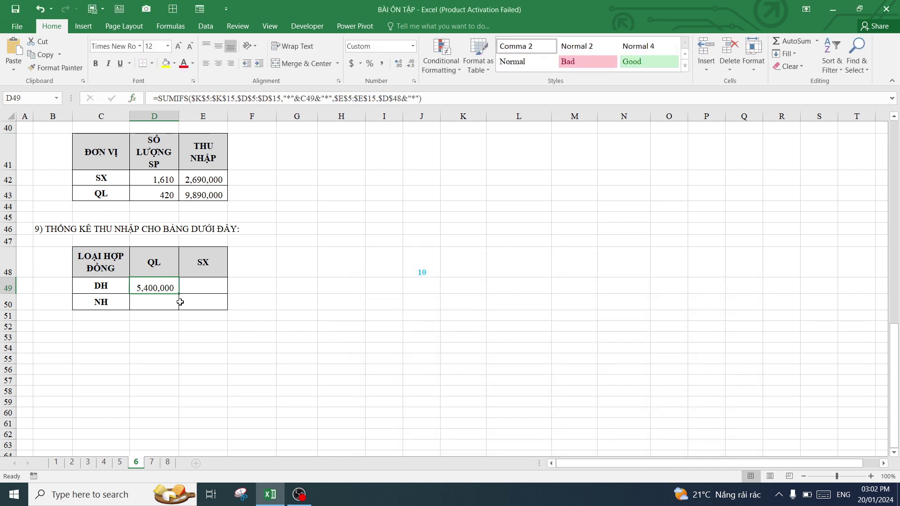
left_click_drag(179, 293, 178, 307)
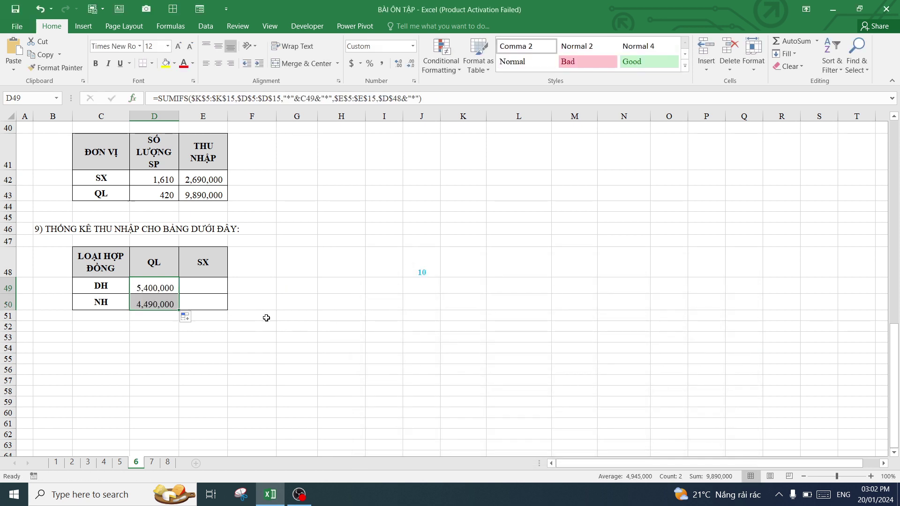
left_click(199, 274)
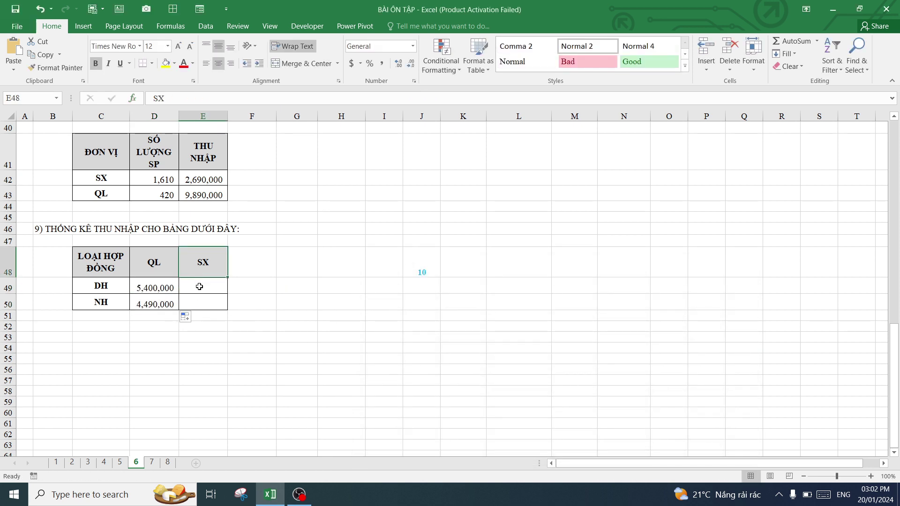
Start a SUMIFS in E49 with the absolute sum range $K$5:$K$15
left_click(200, 286)
type("=")
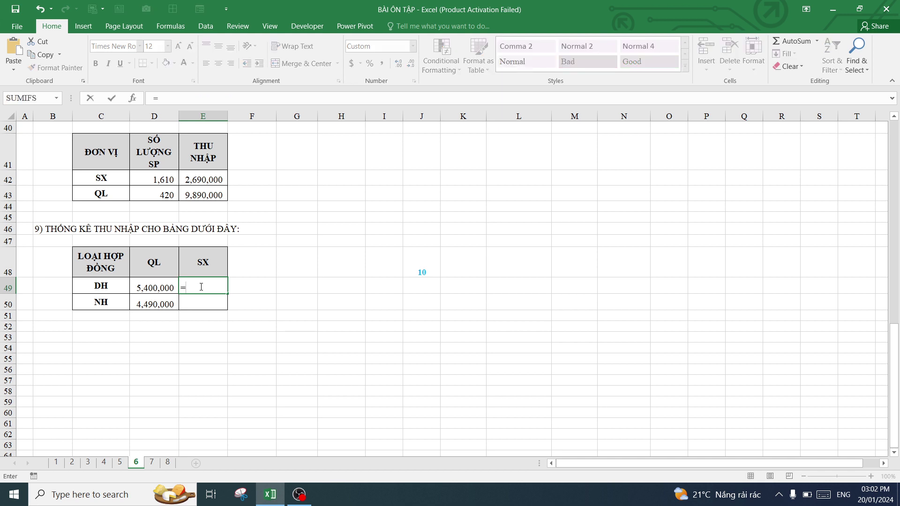
left_click(57, 99)
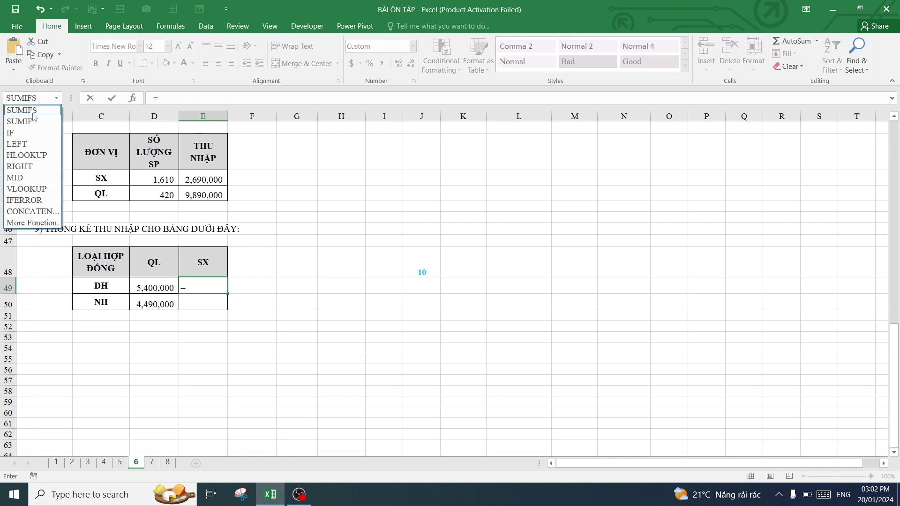
left_click(33, 110)
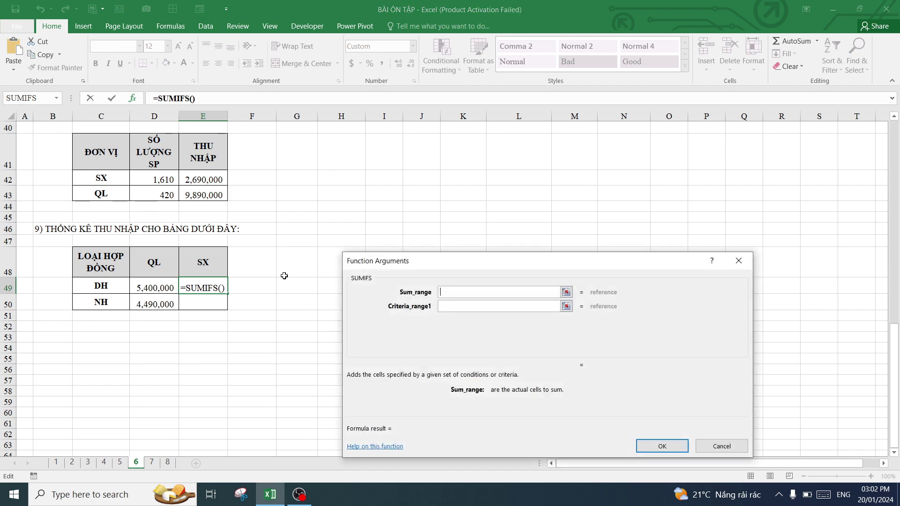
left_click_drag(446, 264, 378, 249)
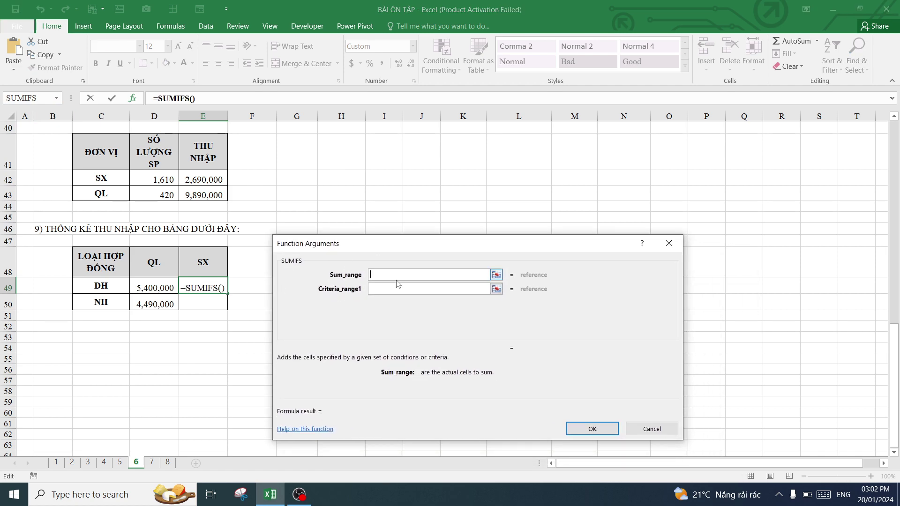
scroll(467, 192, "up", 8)
scroll(467, 192, "up", 1)
scroll(468, 192, "up", 4)
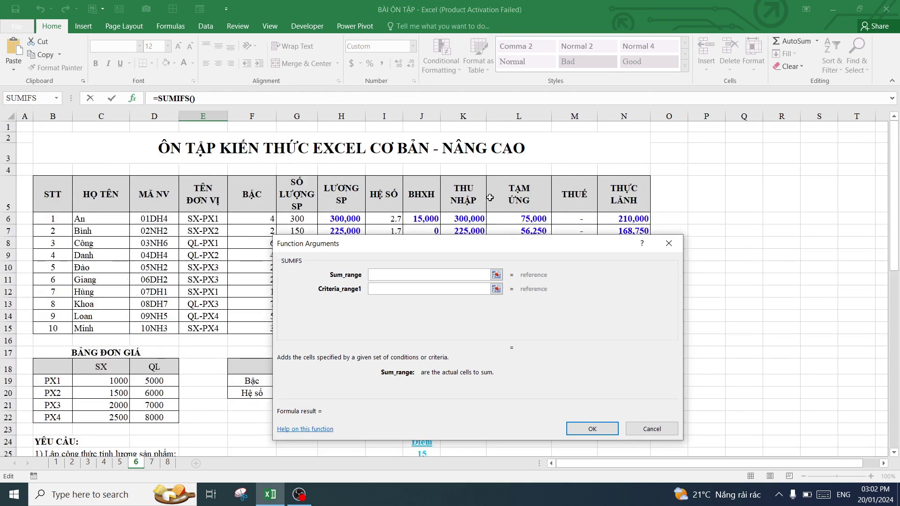
left_click_drag(456, 187, 460, 326)
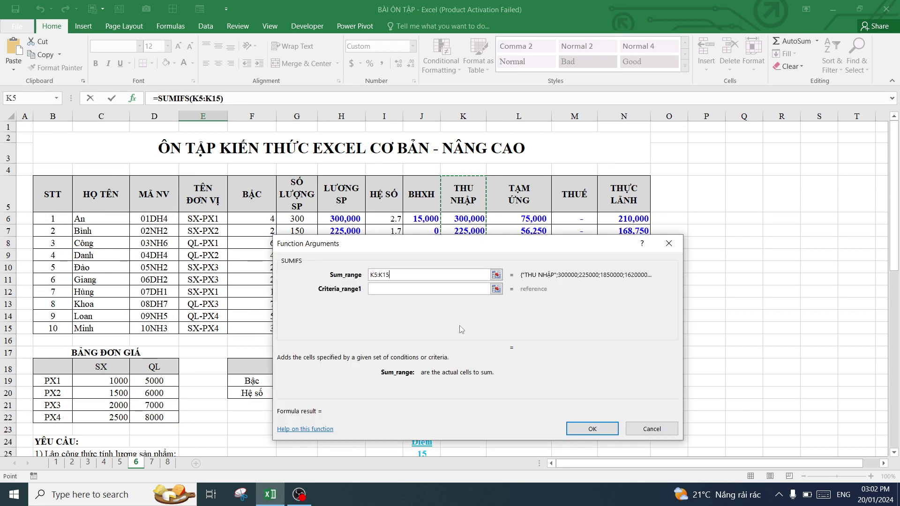
key("F4")
left_click(420, 289)
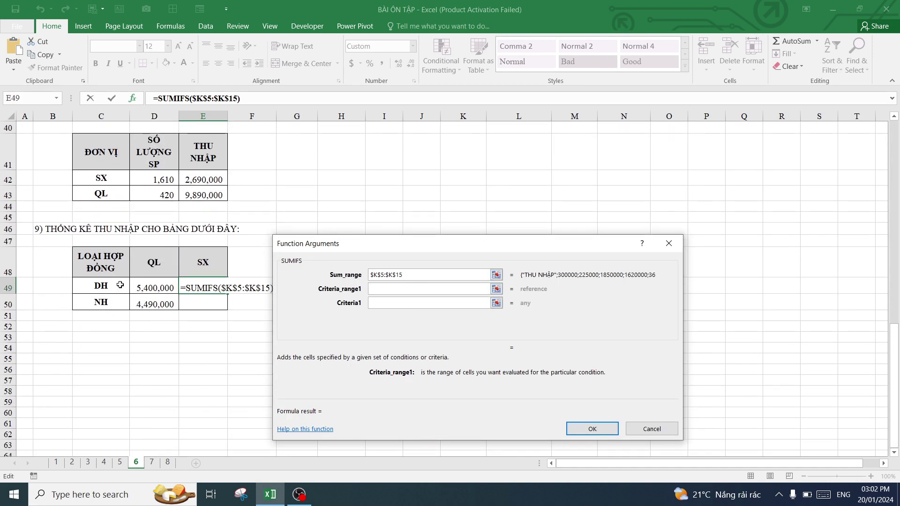
Use $D$5:$D$15 as the first criteria range with criterion "*"&C49&"*"
scroll(120, 285, "up", 7)
scroll(120, 285, "up", 4)
scroll(141, 235, "up", 2)
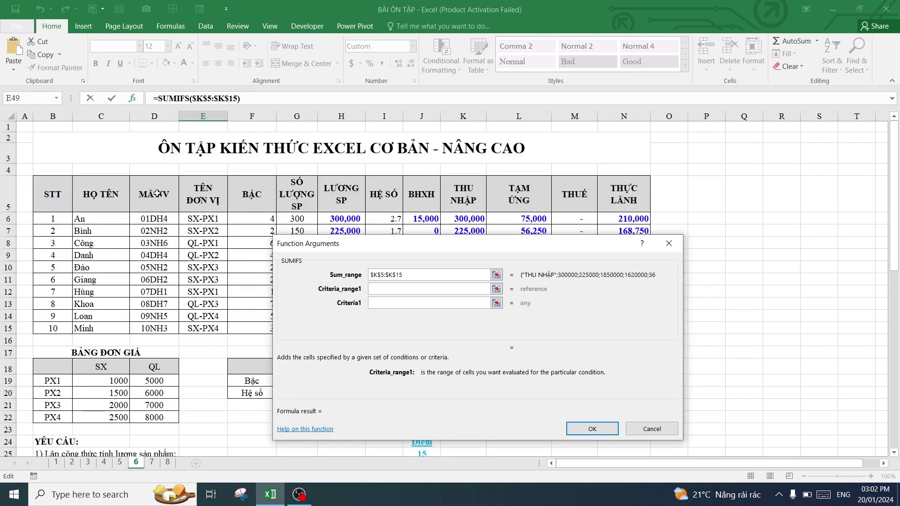
left_click_drag(157, 194, 155, 328)
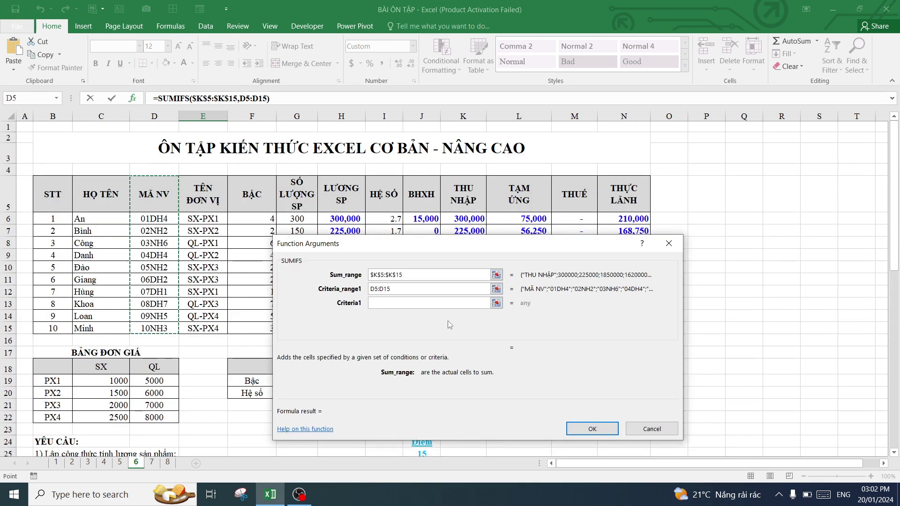
key("F4")
left_click(404, 303)
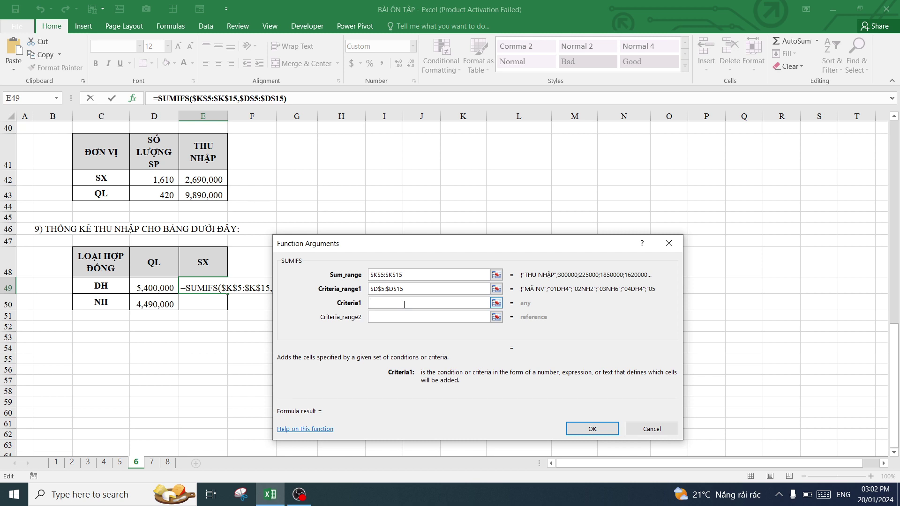
type("\"*")
type("\"&")
left_click(106, 284)
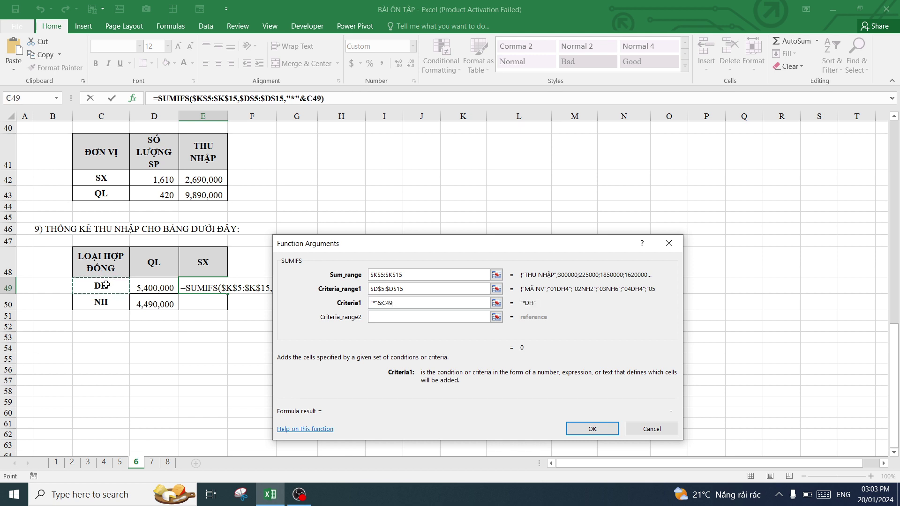
type("&")
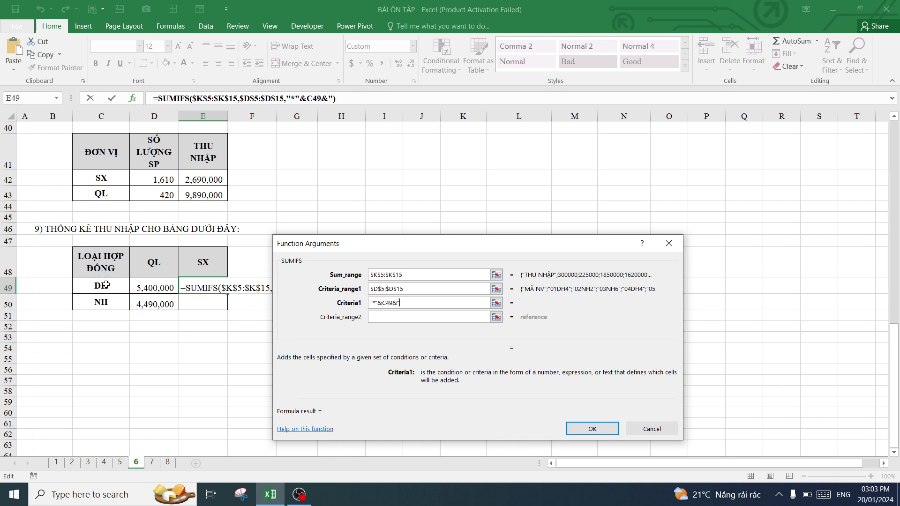
type("\"")
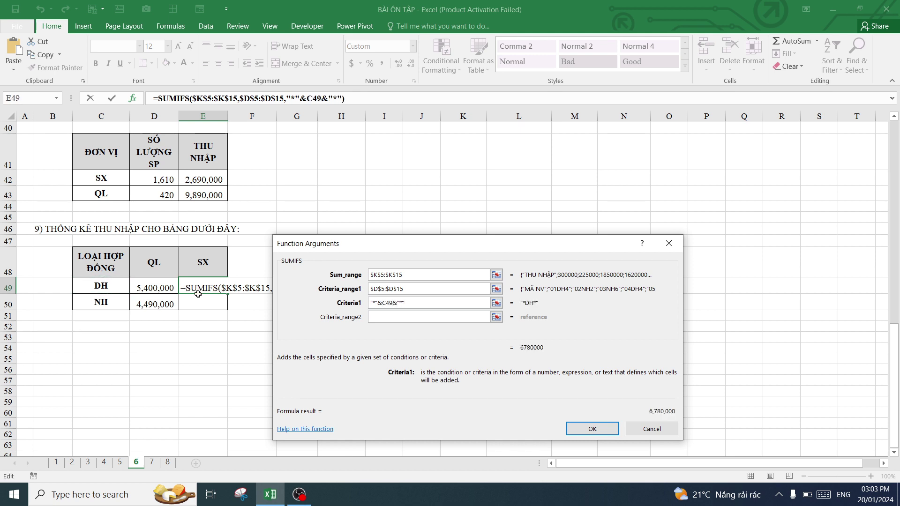
left_click(397, 319)
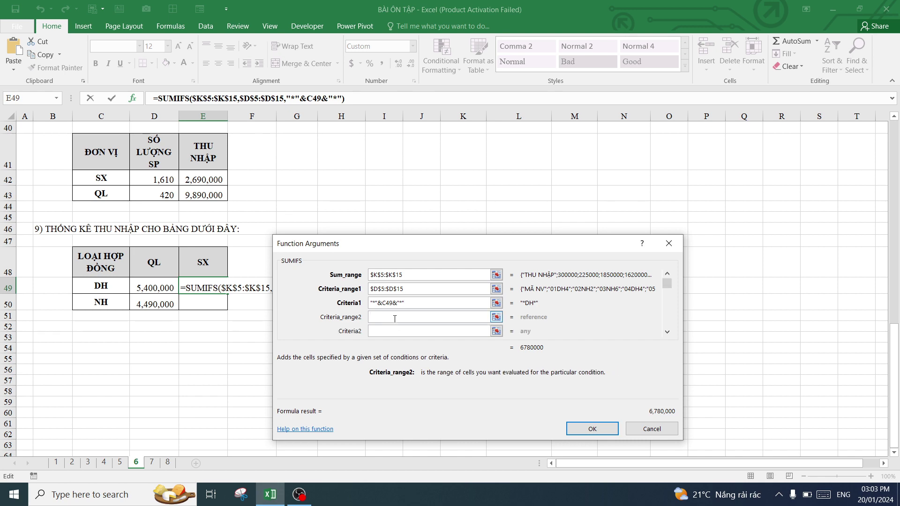
Add $E$5:$E$15 with criterion $E$48&"*", giving 1,380,000, and fill down to E50
scroll(217, 200, "up", 7)
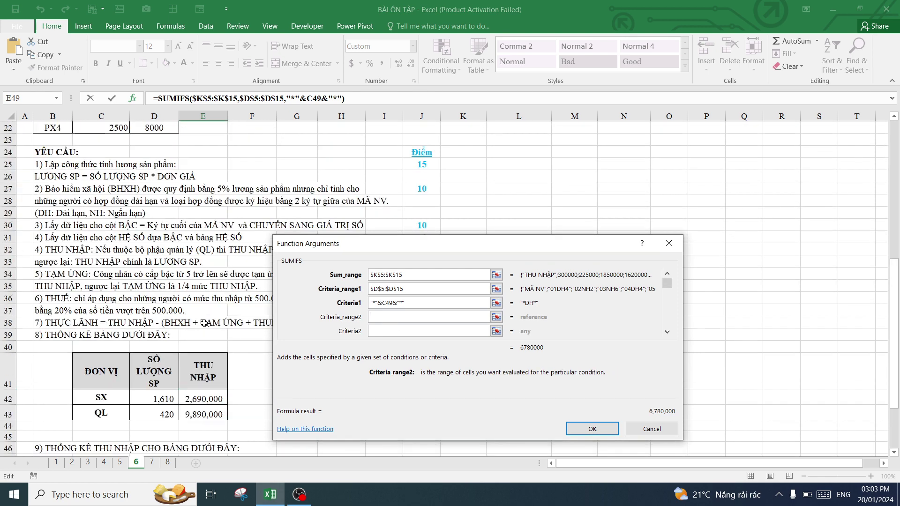
scroll(217, 200, "up", 5)
scroll(217, 201, "up", 1)
left_click_drag(217, 201, 206, 328)
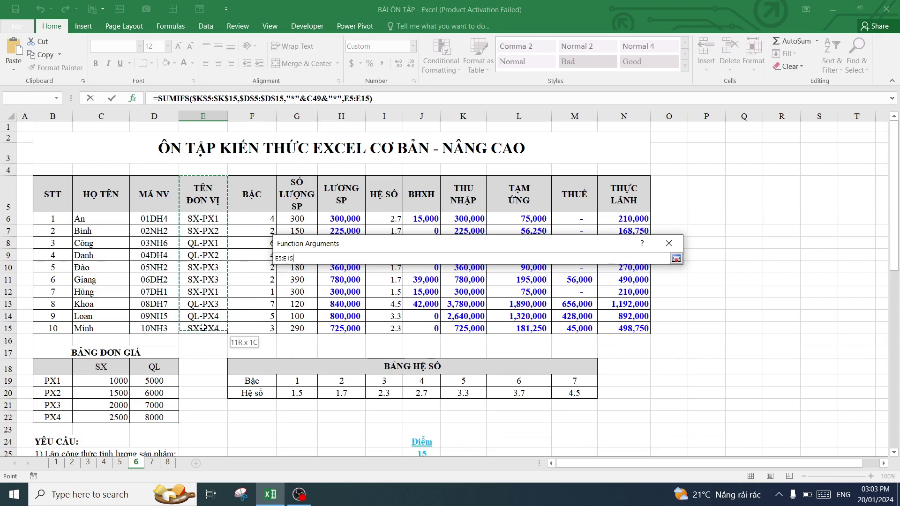
key("F4")
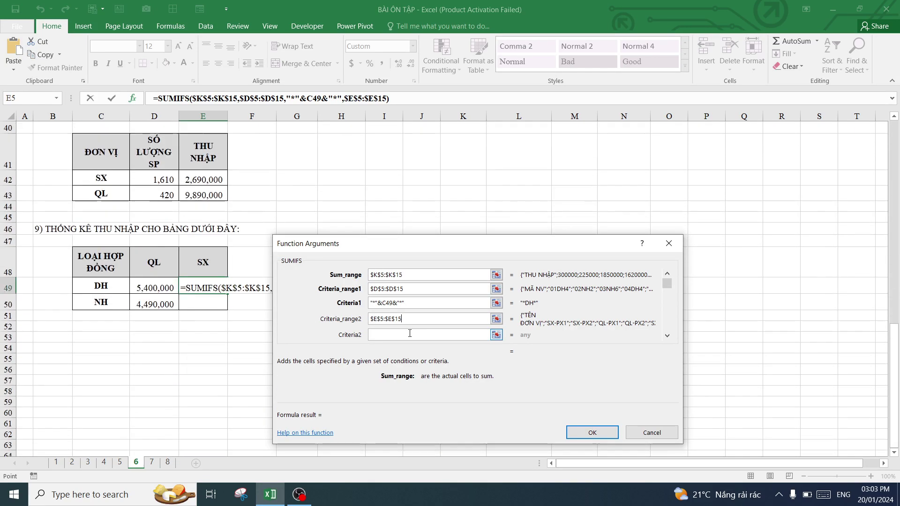
left_click(408, 334)
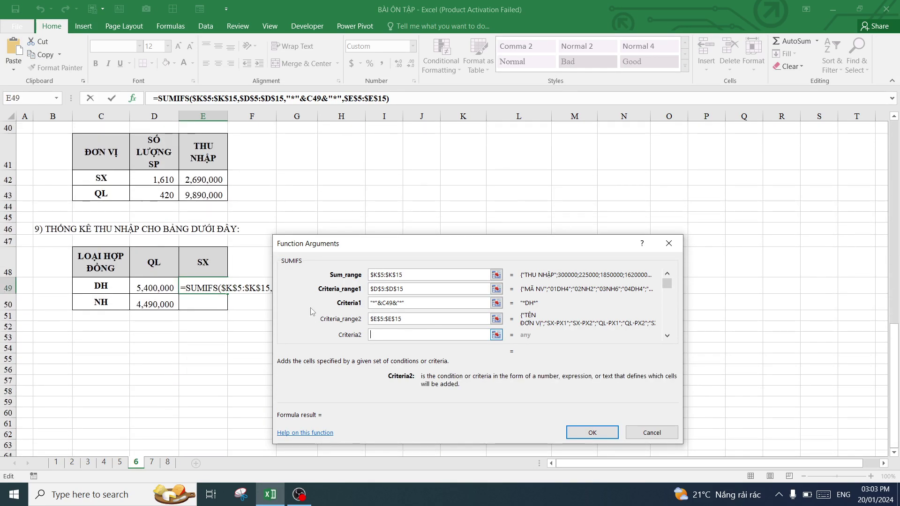
left_click(204, 264)
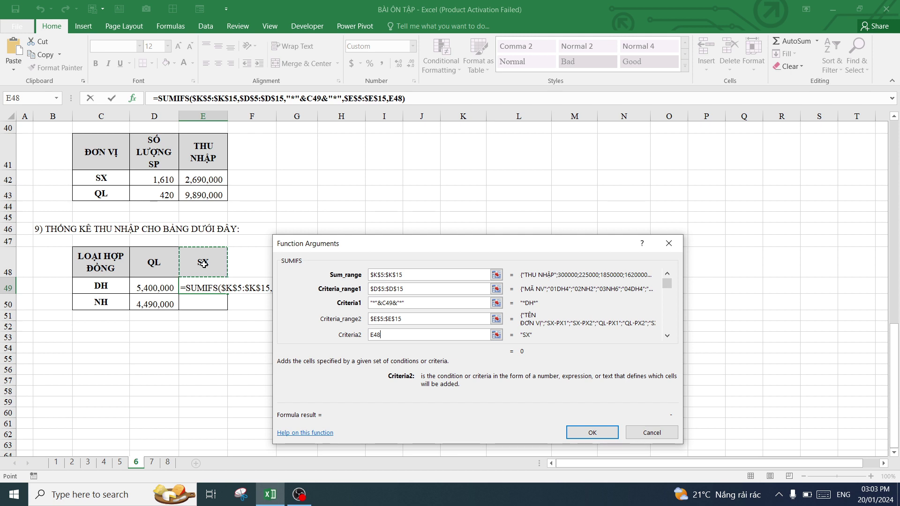
key("F4")
type("&\"*")
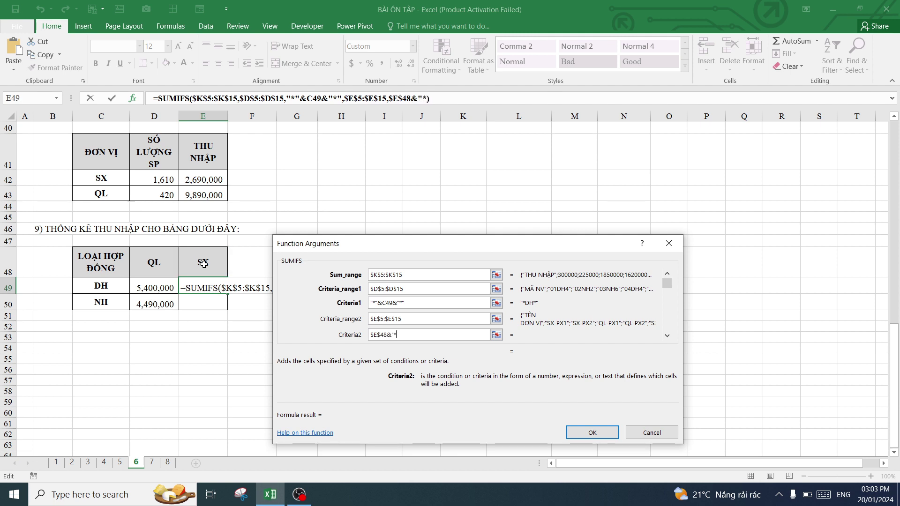
type("\"")
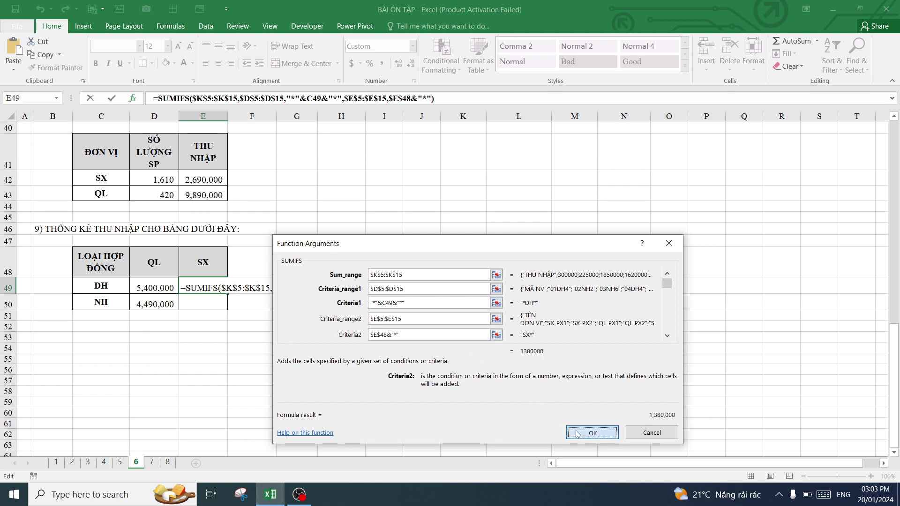
left_click(577, 433)
left_click_drag(228, 295, 227, 308)
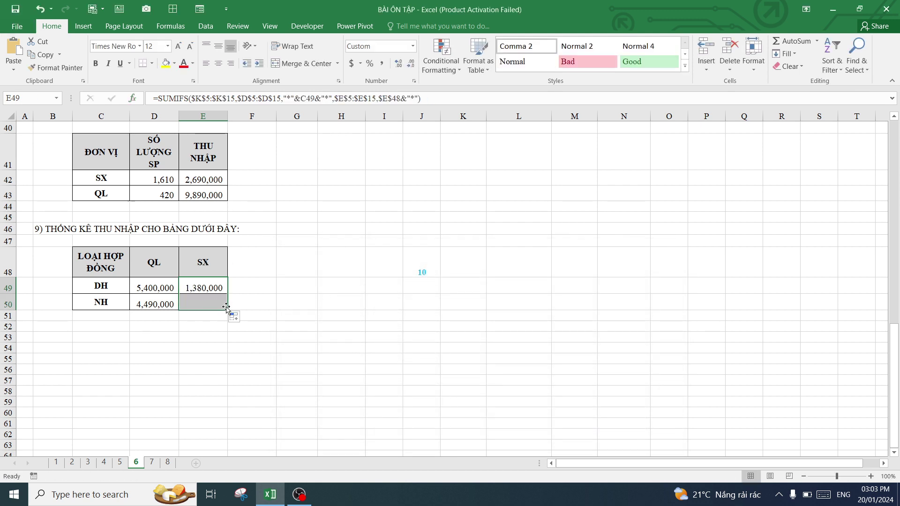
left_click(239, 361)
left_click(197, 300)
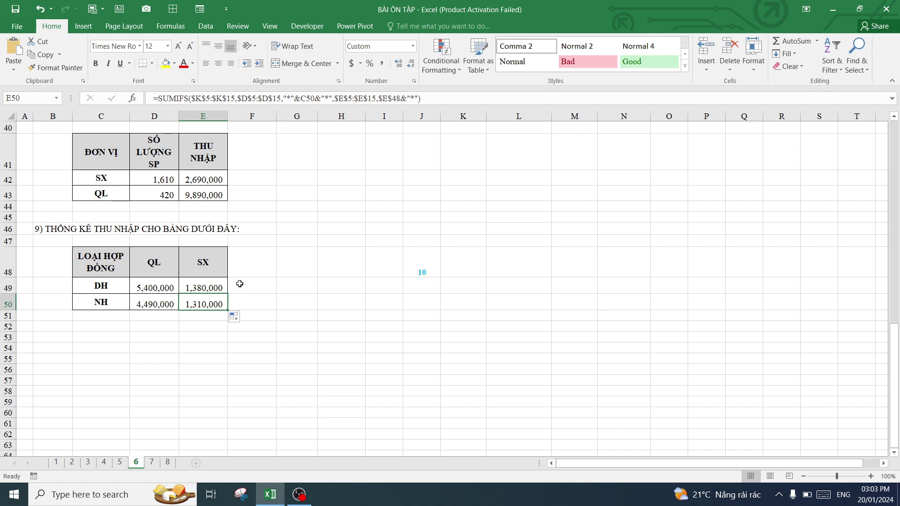
left_click(286, 353)
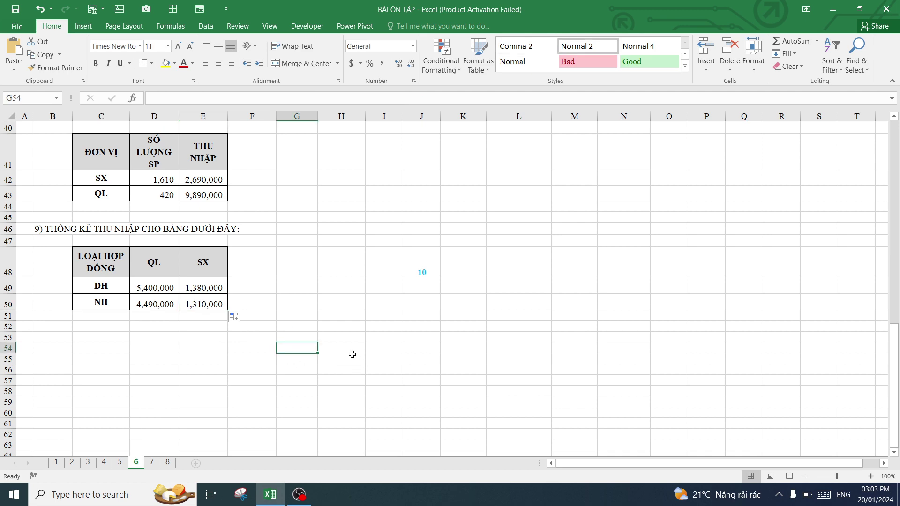
scroll(352, 355, "up", 1)
scroll(352, 354, "up", 7)
scroll(352, 354, "up", 5)
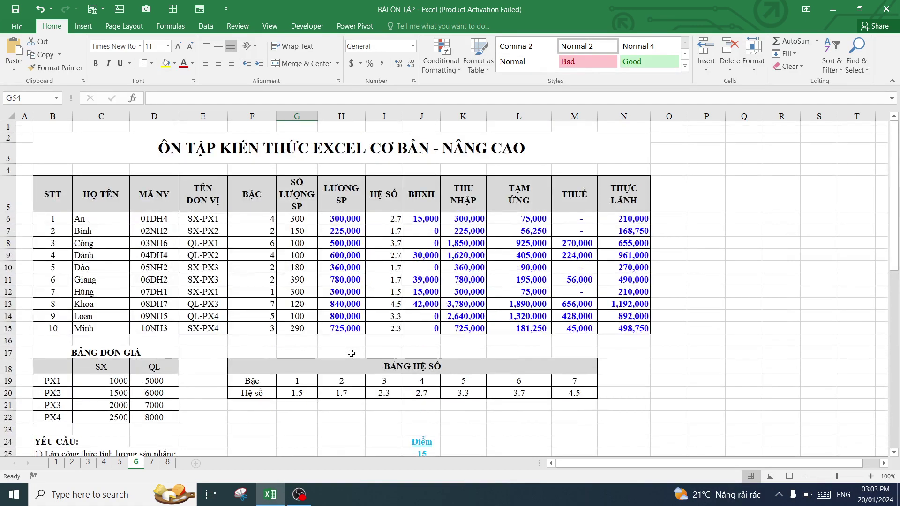
scroll(351, 353, "down", 1)
scroll(352, 352, "down", 6)
scroll(353, 349, "down", 1)
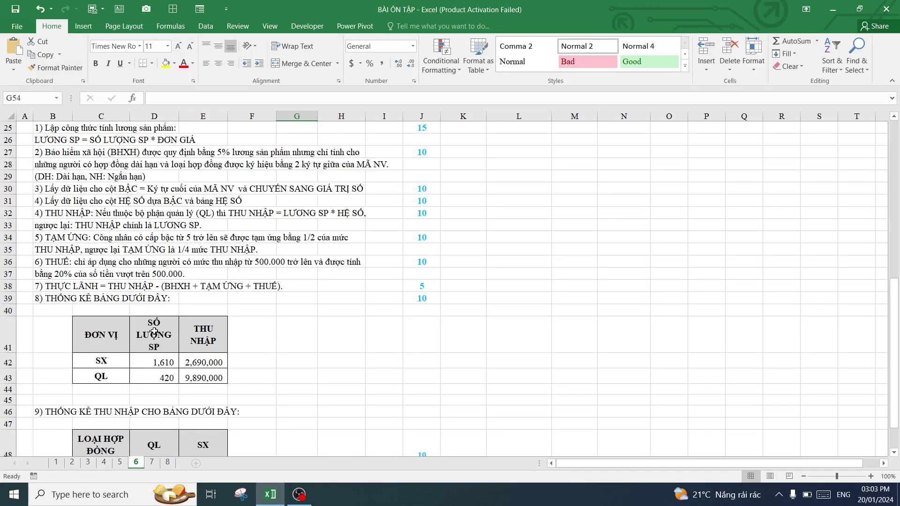
scroll(153, 360, "down", 4)
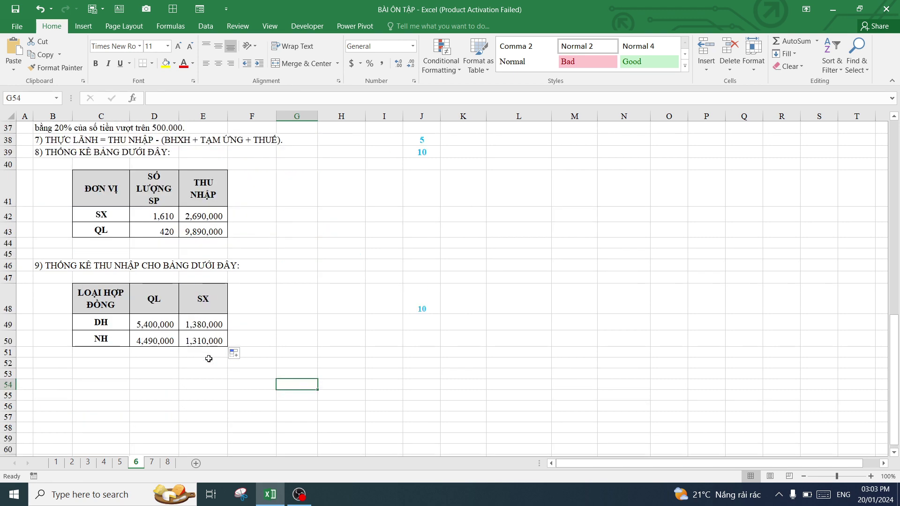
left_click(155, 323)
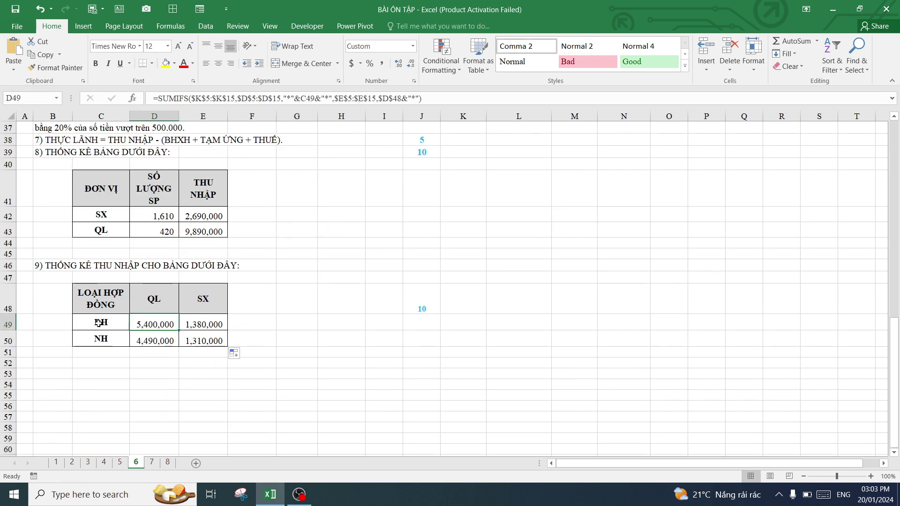
left_click(98, 323)
left_click(157, 325)
scroll(442, 258, "up", 10)
scroll(443, 259, "up", 2)
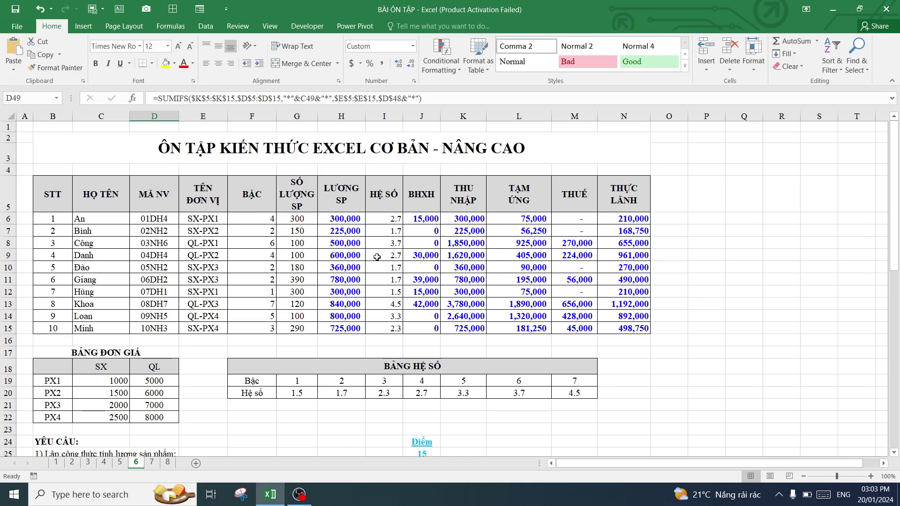
Turn on AutoFilter for header row B5:N5 and filter TÊN ĐƠN VỊ to QL
left_click_drag(53, 194, 613, 191)
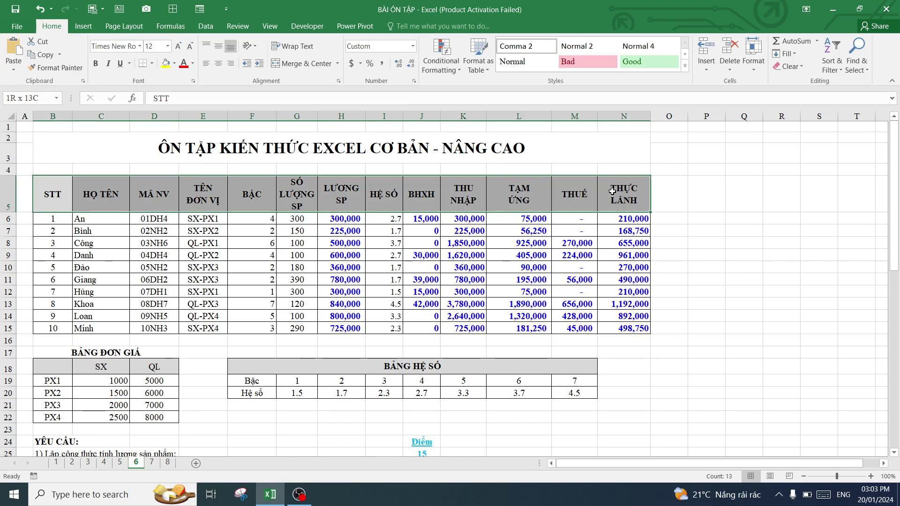
left_click(205, 26)
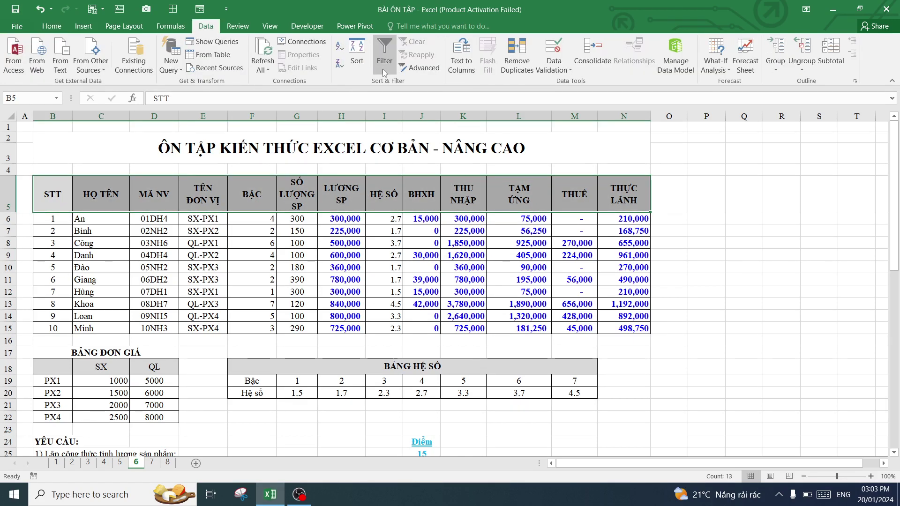
left_click(384, 71)
left_click(211, 265)
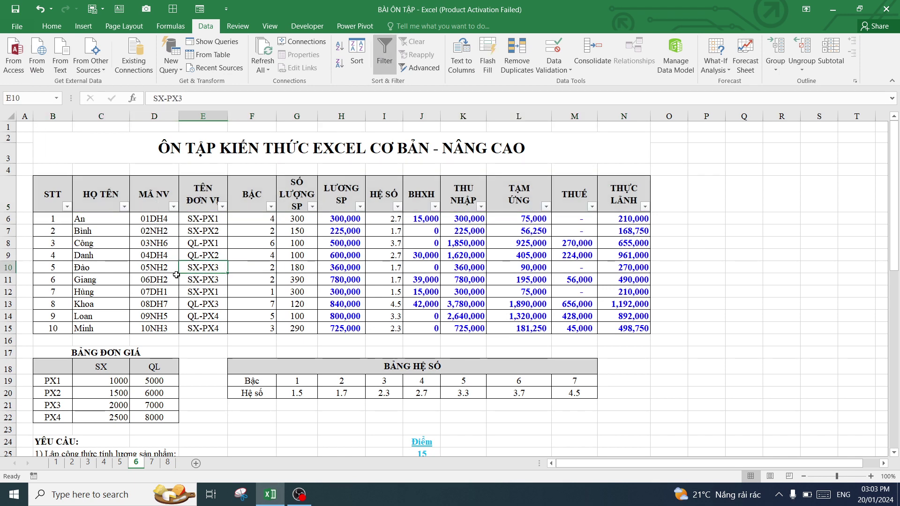
left_click(222, 207)
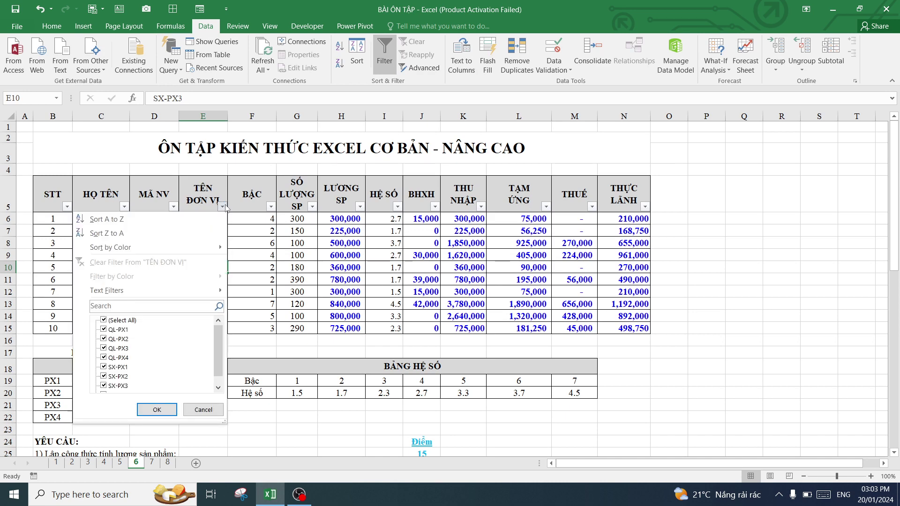
left_click(151, 305)
type("QL")
key("Return")
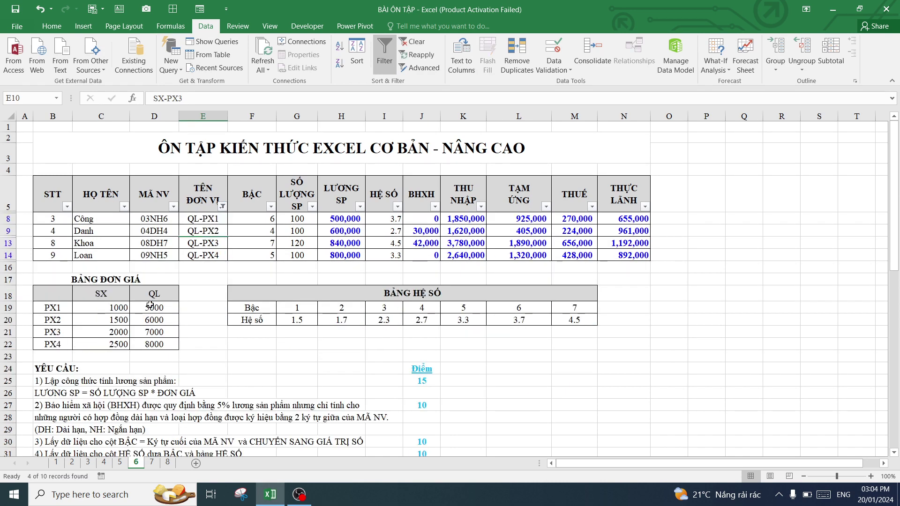
Select the two DH rows among the QL units and total their incomes
left_click_drag(203, 218, 204, 255)
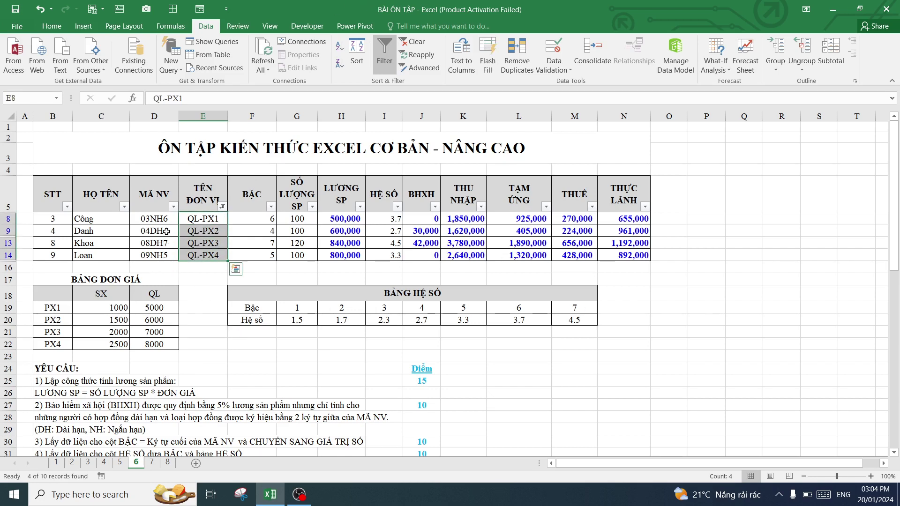
mouse_move(166, 231)
left_mouse_down()
mouse_move(167, 243)
mouse_move(203, 242)
left_mouse_up()
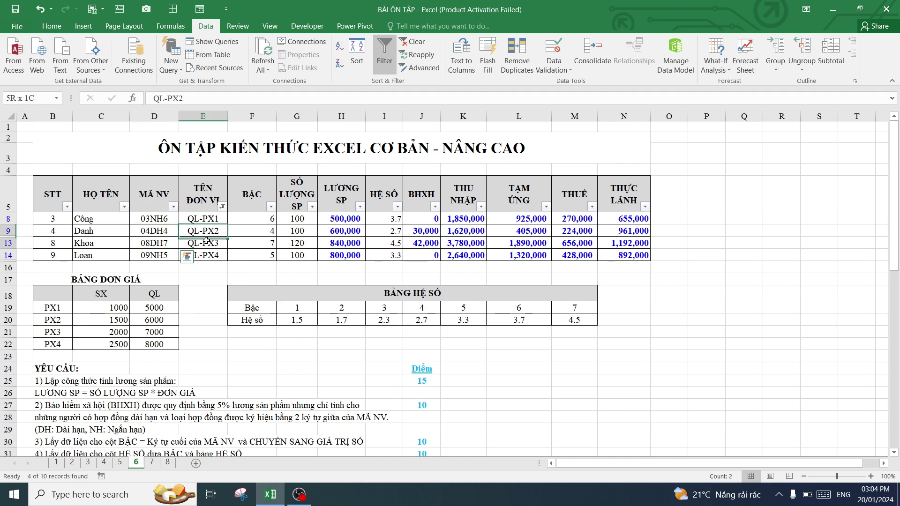
scroll(213, 349, "down", 5)
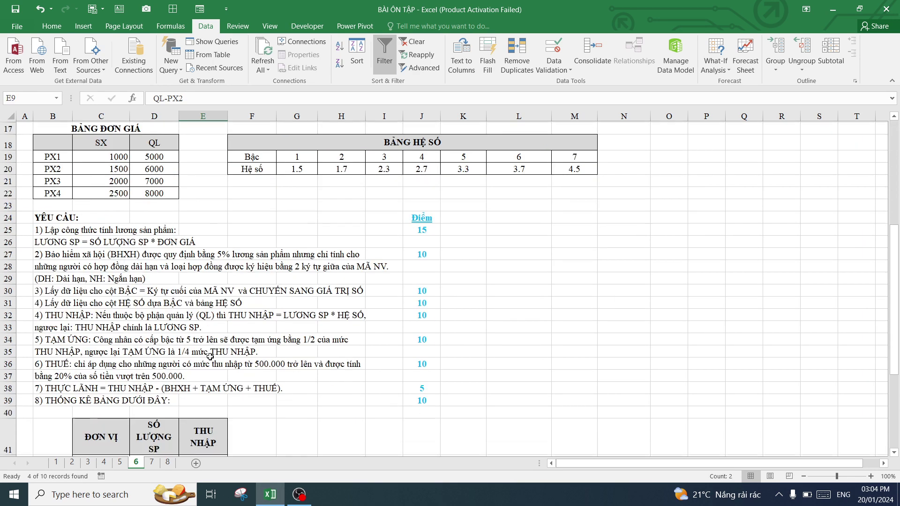
scroll(154, 367, "down", 6)
scroll(225, 342, "up", 6)
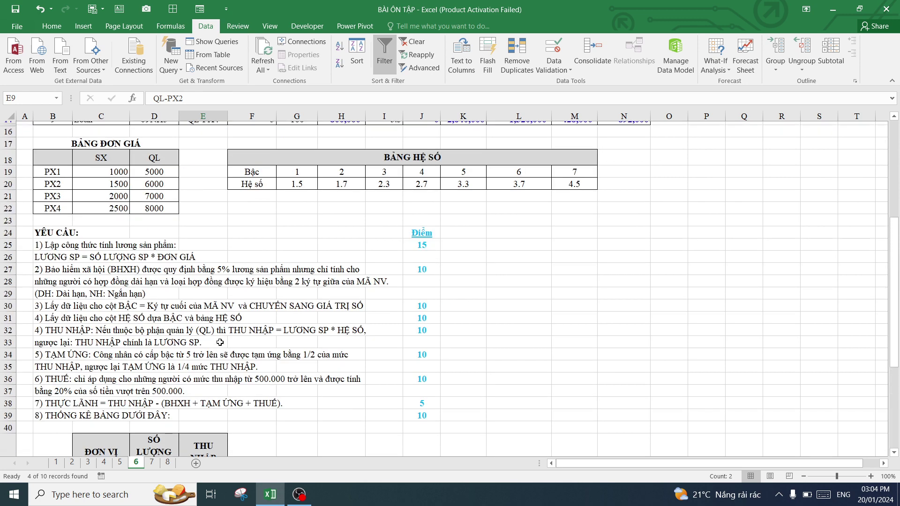
scroll(216, 332, "up", 5)
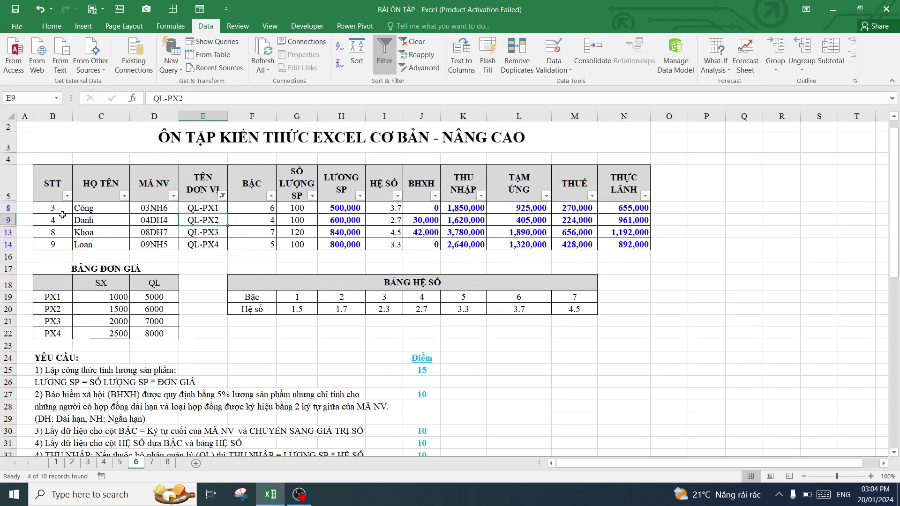
left_click_drag(8, 220, 9, 231)
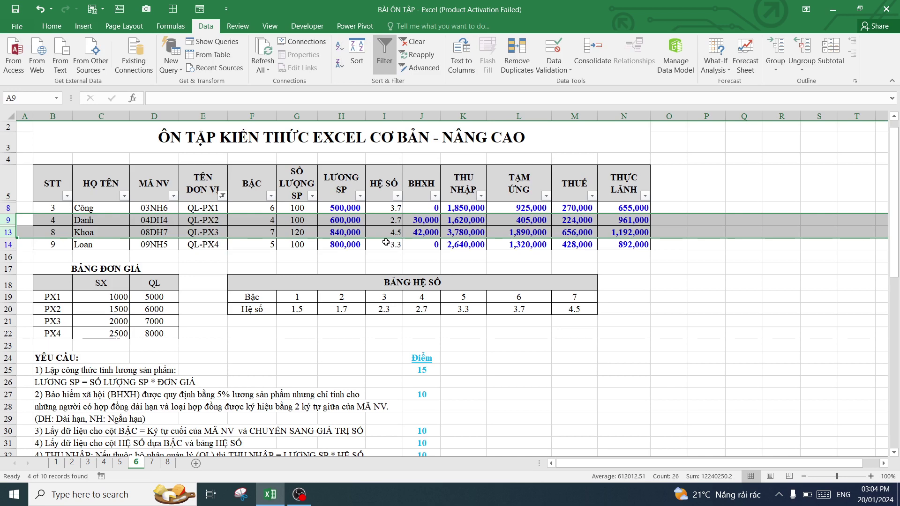
left_click(344, 222)
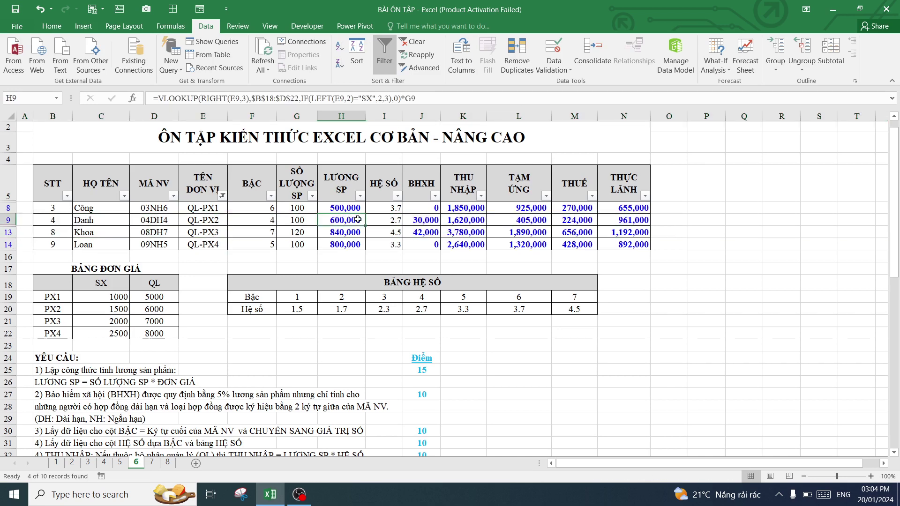
left_click_drag(470, 220, 468, 232)
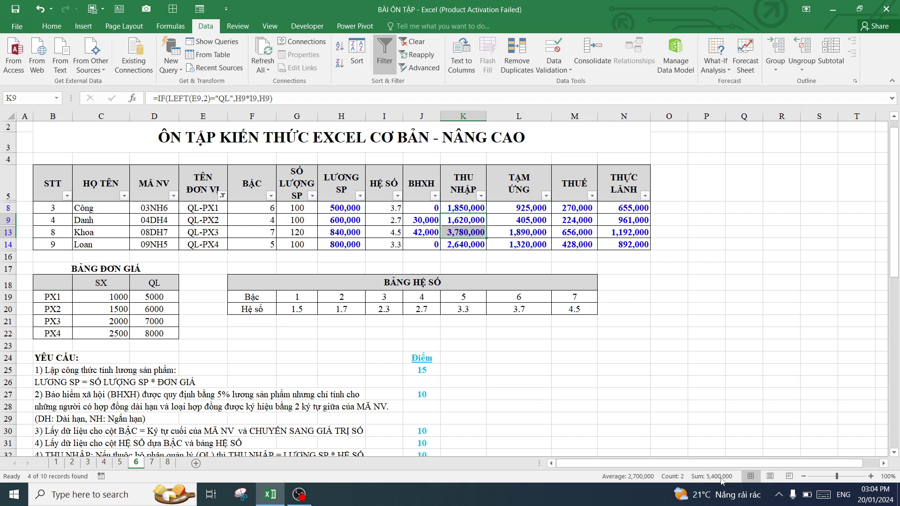
Compare the 5,400,000 DH QL total with the SUMIFS result in D49
scroll(213, 337, "down", 3)
scroll(213, 337, "down", 4)
scroll(213, 337, "down", 3)
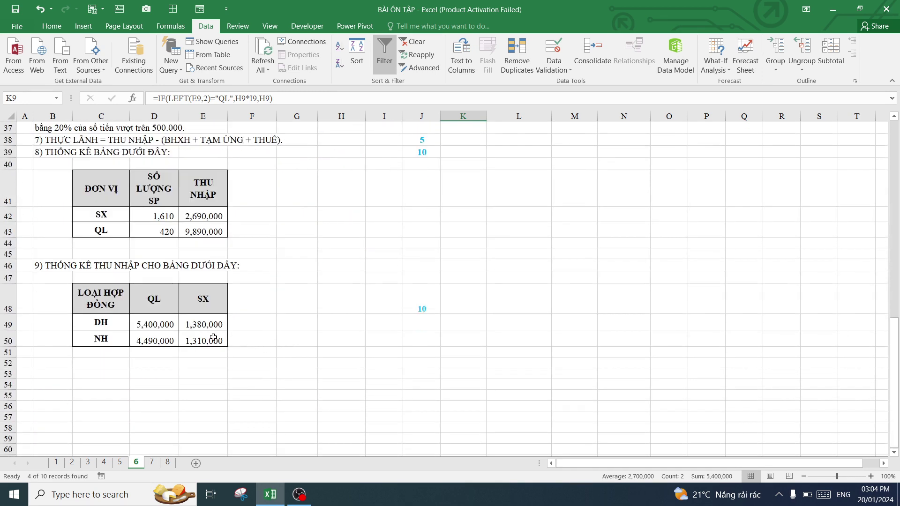
left_click(155, 324)
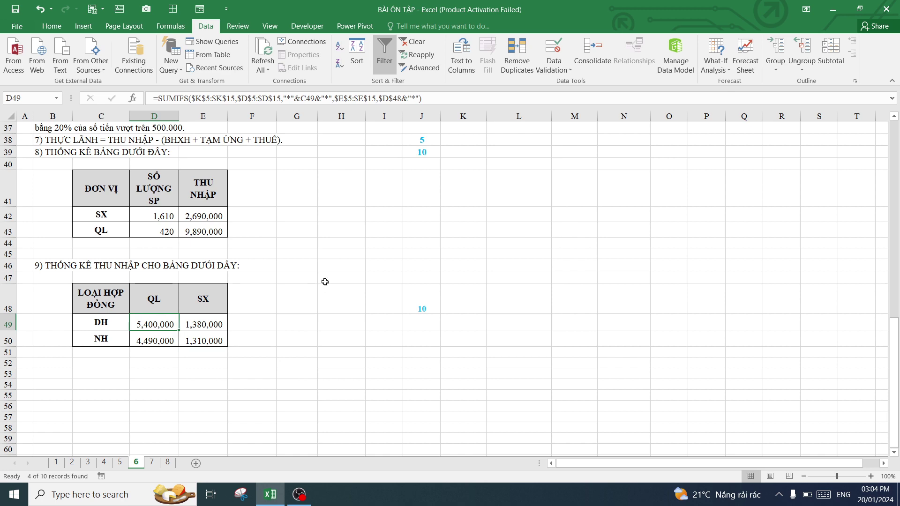
left_click(330, 245)
scroll(330, 246, "up", 1)
scroll(330, 249, "up", 7)
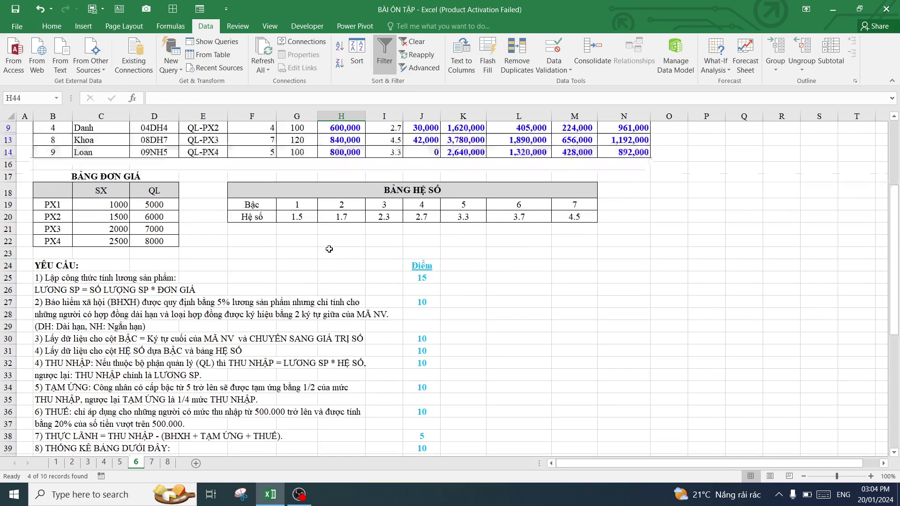
scroll(329, 249, "up", 2)
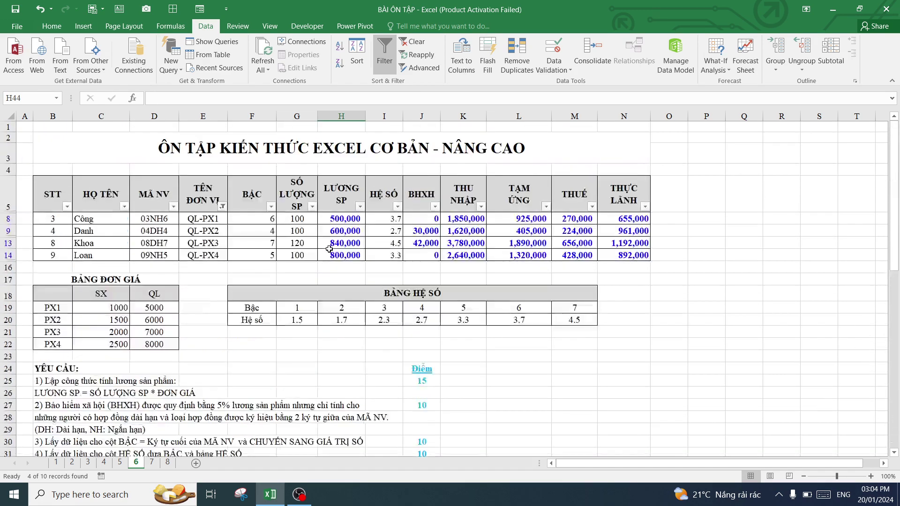
Clear the TÊN ĐƠN VỊ filter with Select All so all 10 employees show
left_click(222, 207)
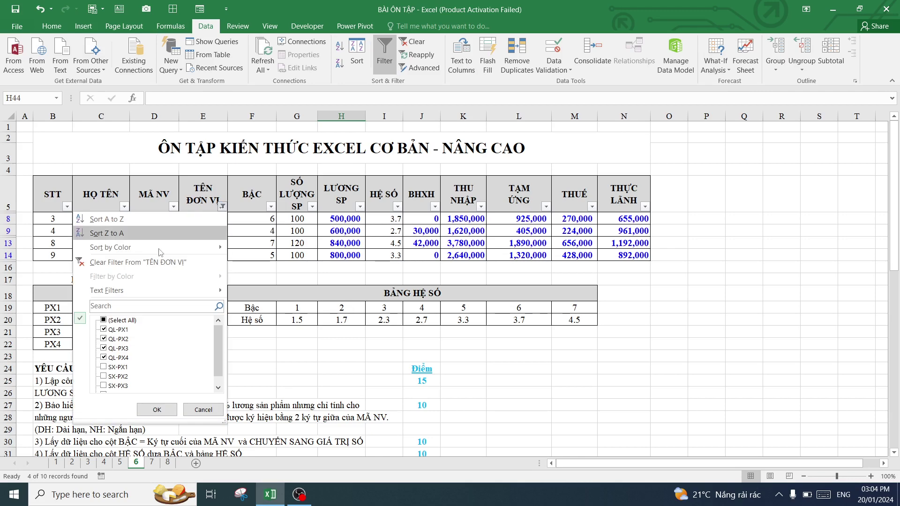
left_click(157, 410)
left_click(698, 257)
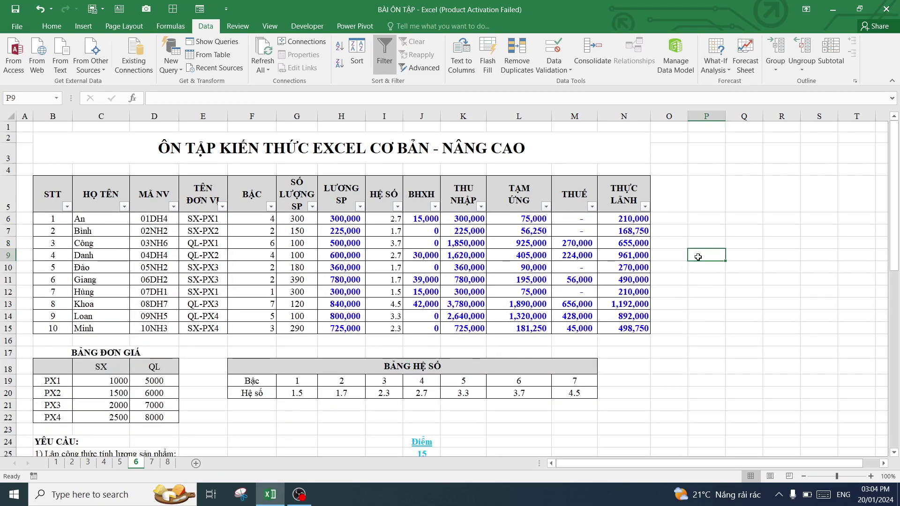